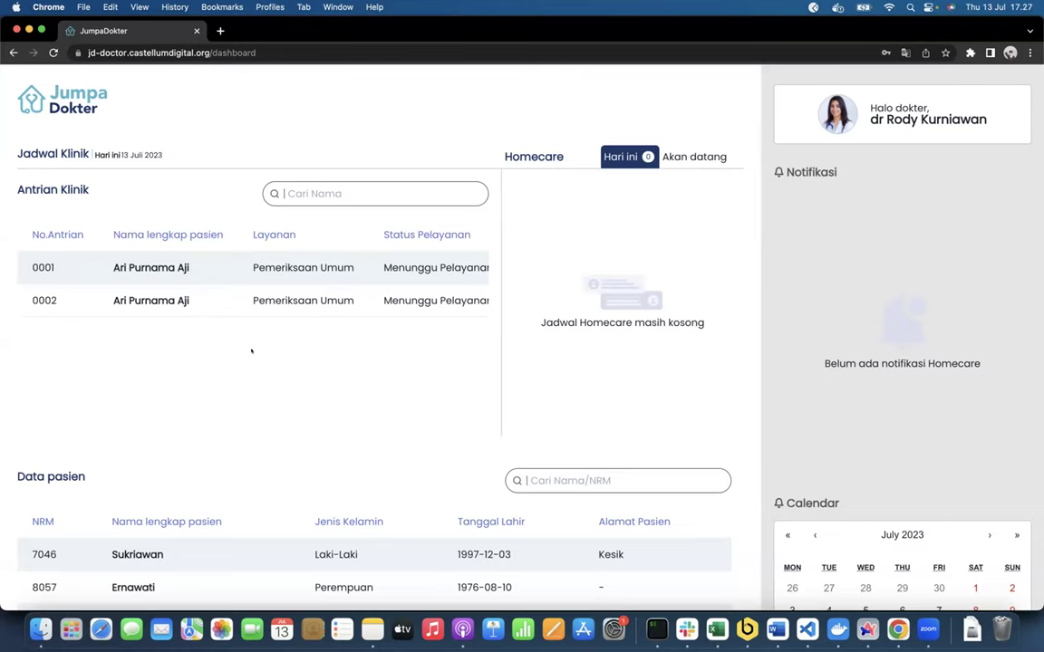
# - Open a queued patient's medical record and start a new examination entry
pyautogui.click(164, 302)
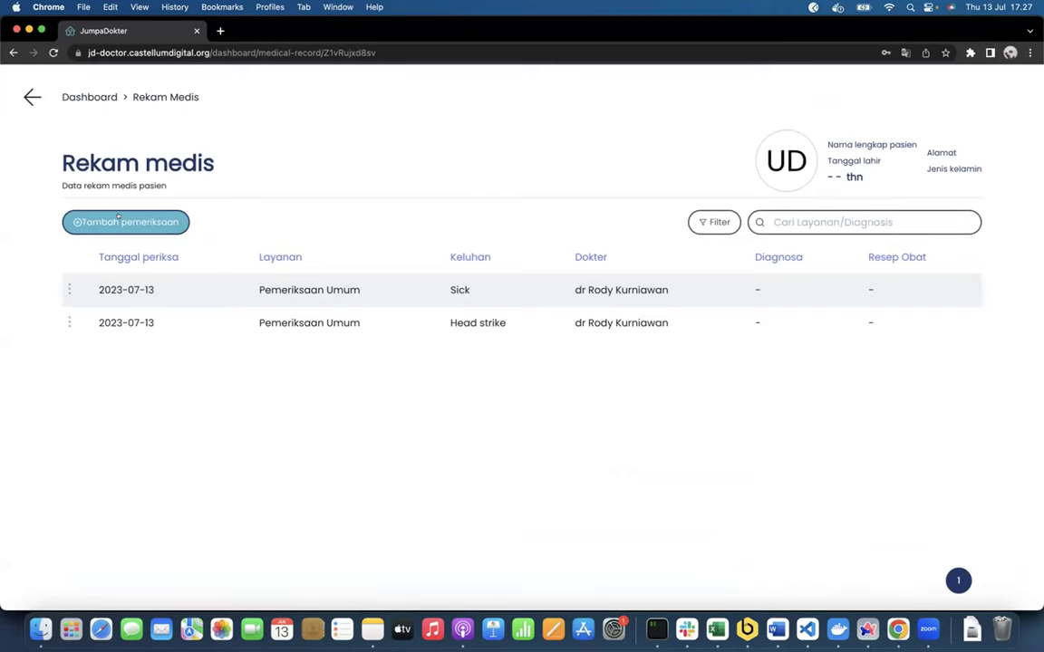
pyautogui.click(118, 220)
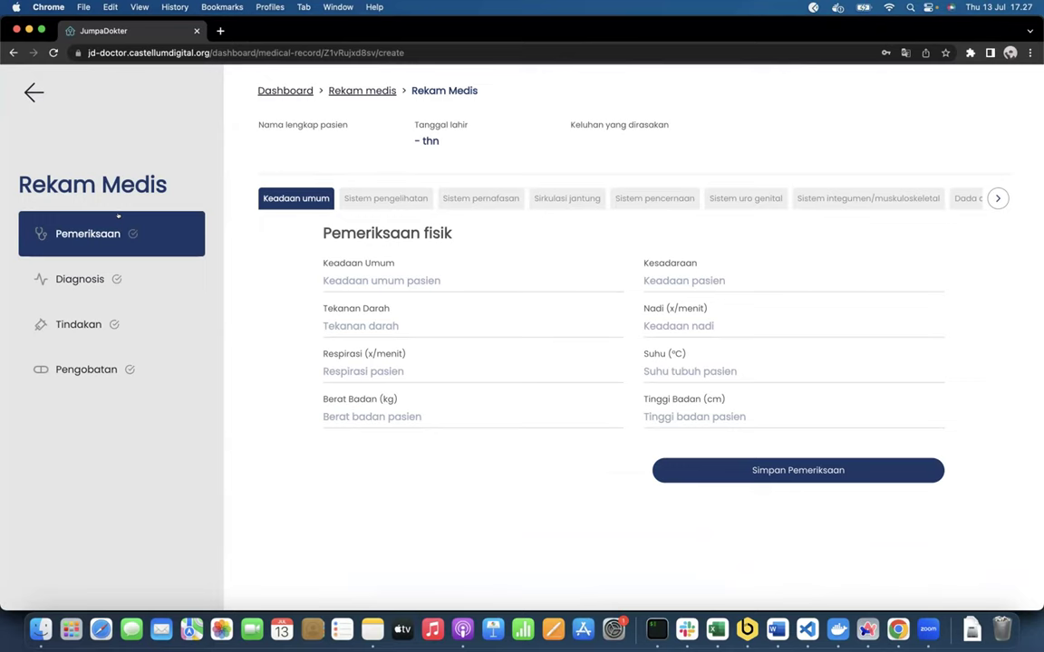
# - Review the eye, respiratory and heart circulation sections, then go to the Diagnosis form
pyautogui.click(385, 199)
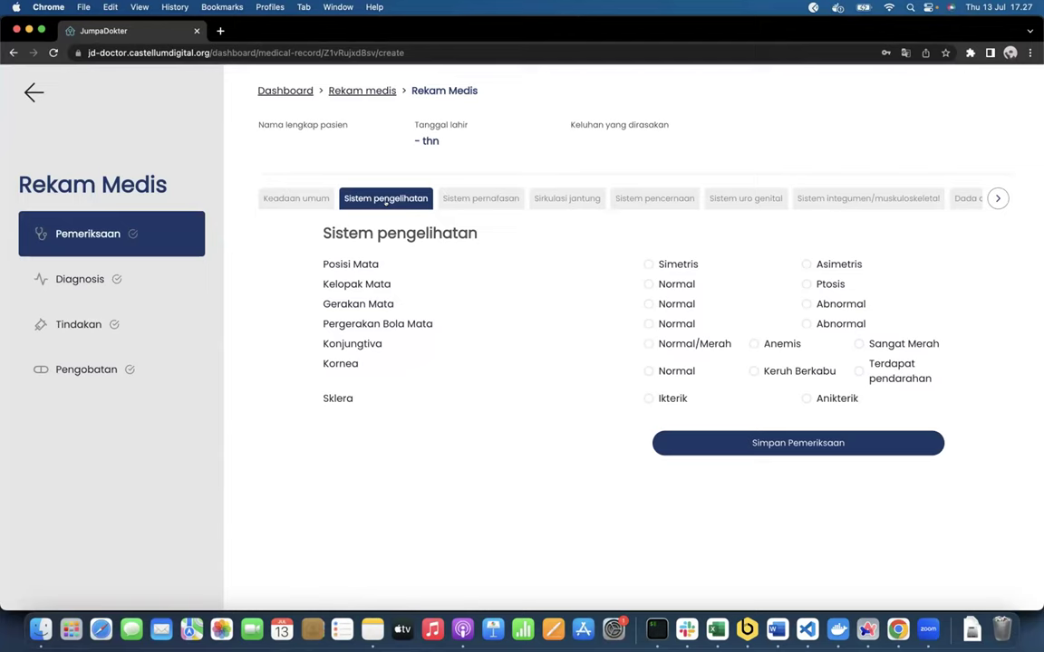
pyautogui.click(455, 197)
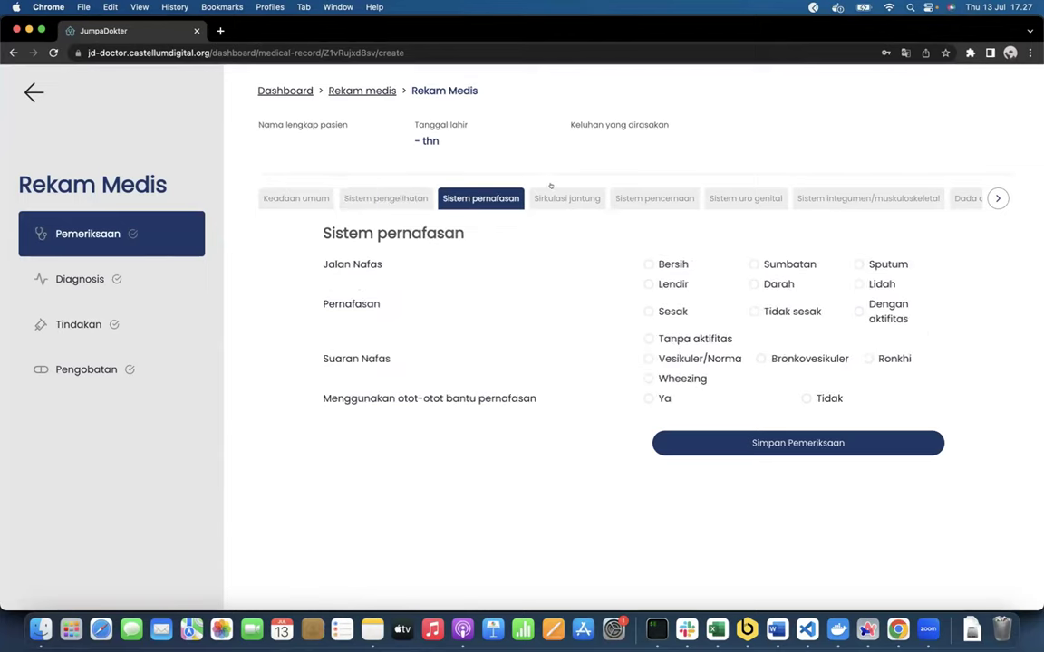
pyautogui.click(550, 190)
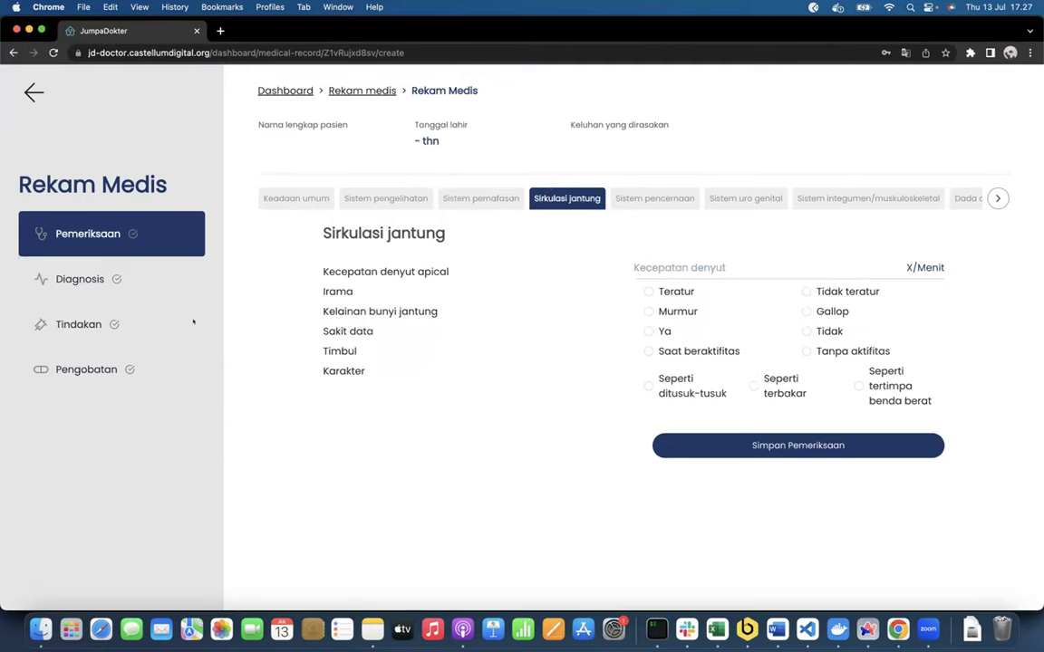
pyautogui.click(106, 279)
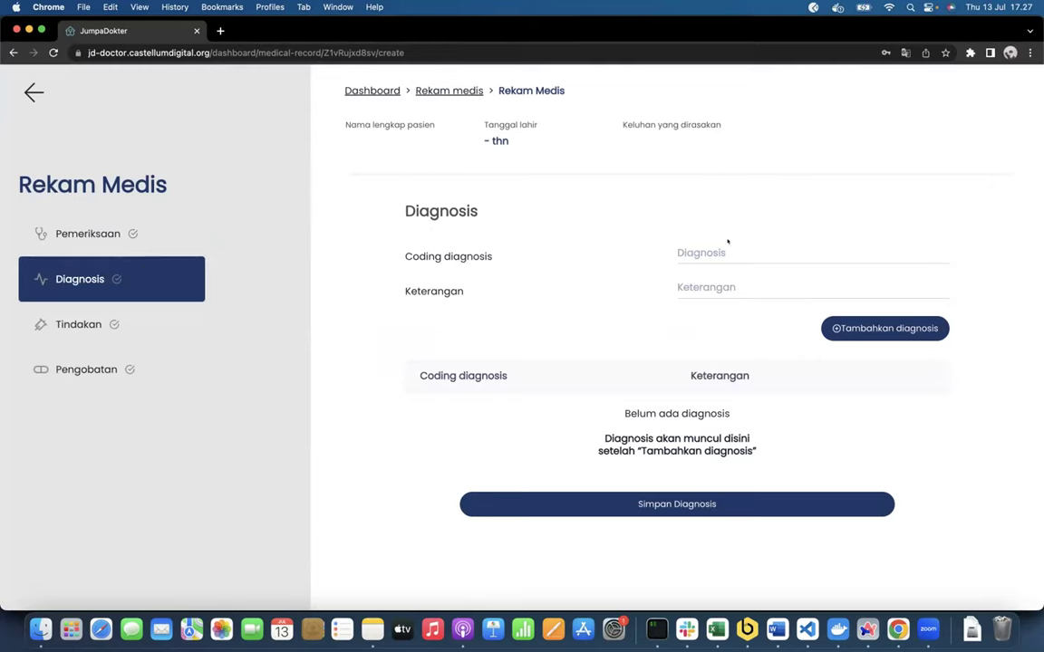
# - Add diagnosis A01.0-Typhoid Fever with note 'Condtion notes', save it, and go back
pyautogui.click(700, 246)
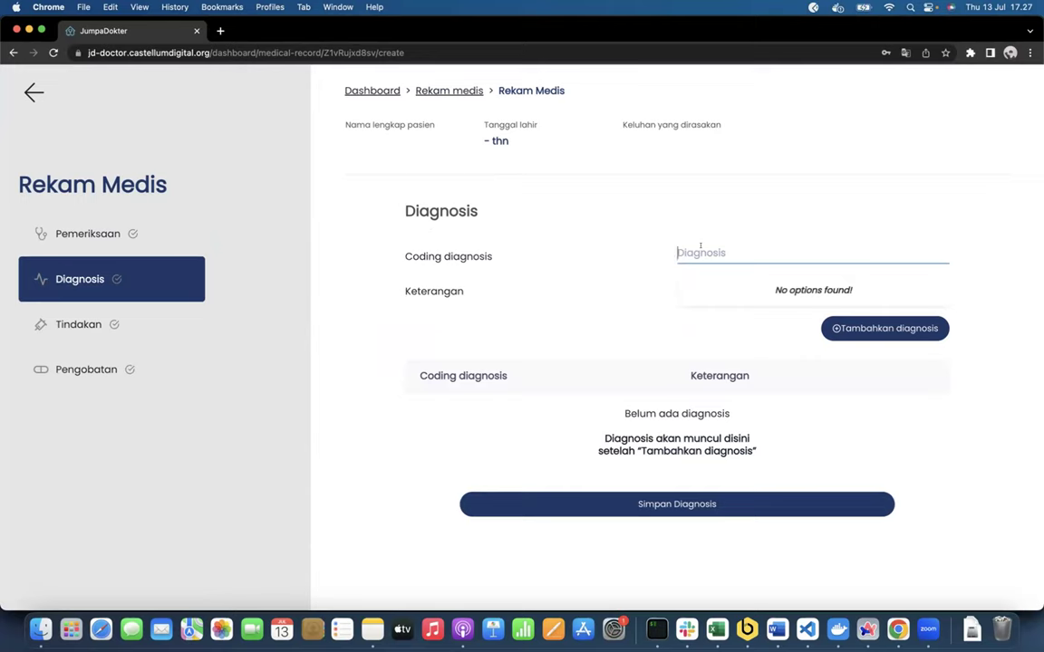
pyautogui.write('A01')
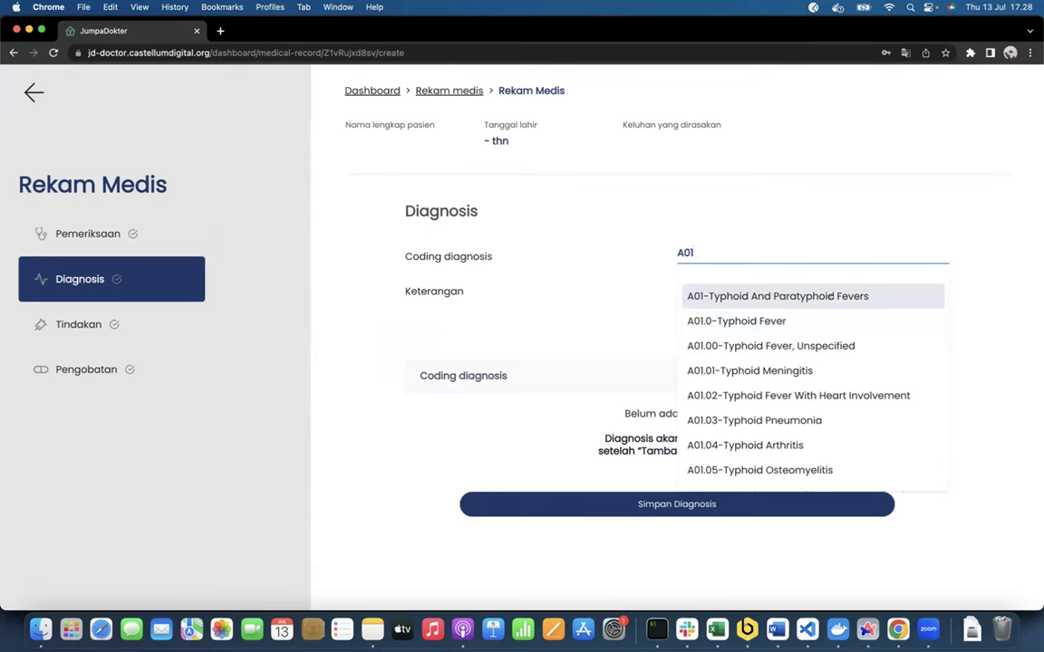
pyautogui.click(797, 315)
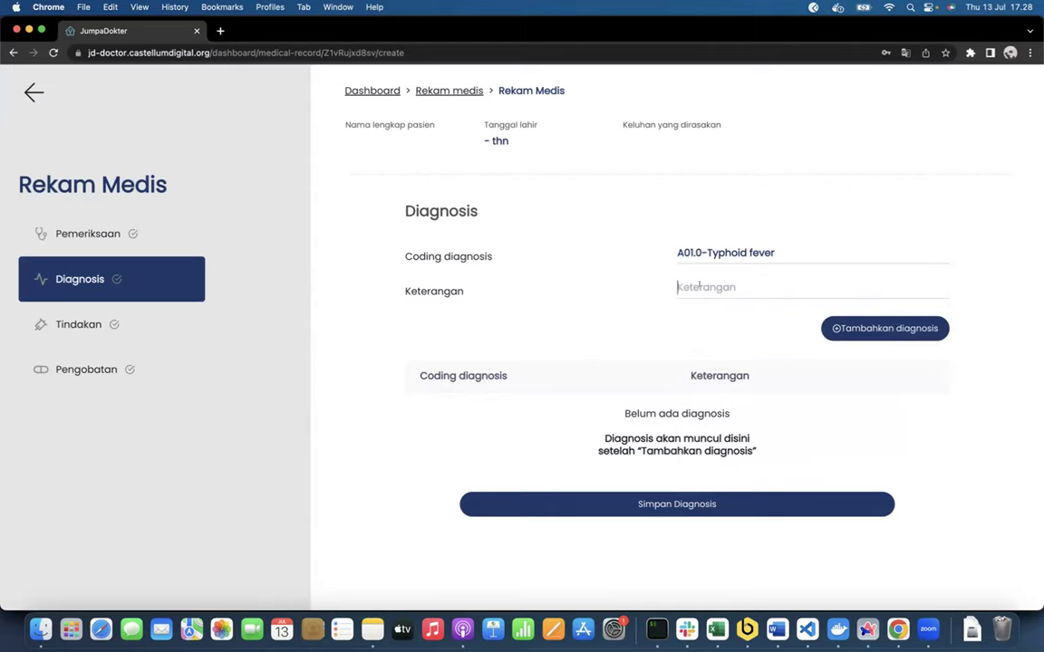
pyautogui.write('Condtion notes')
pyautogui.click(891, 328)
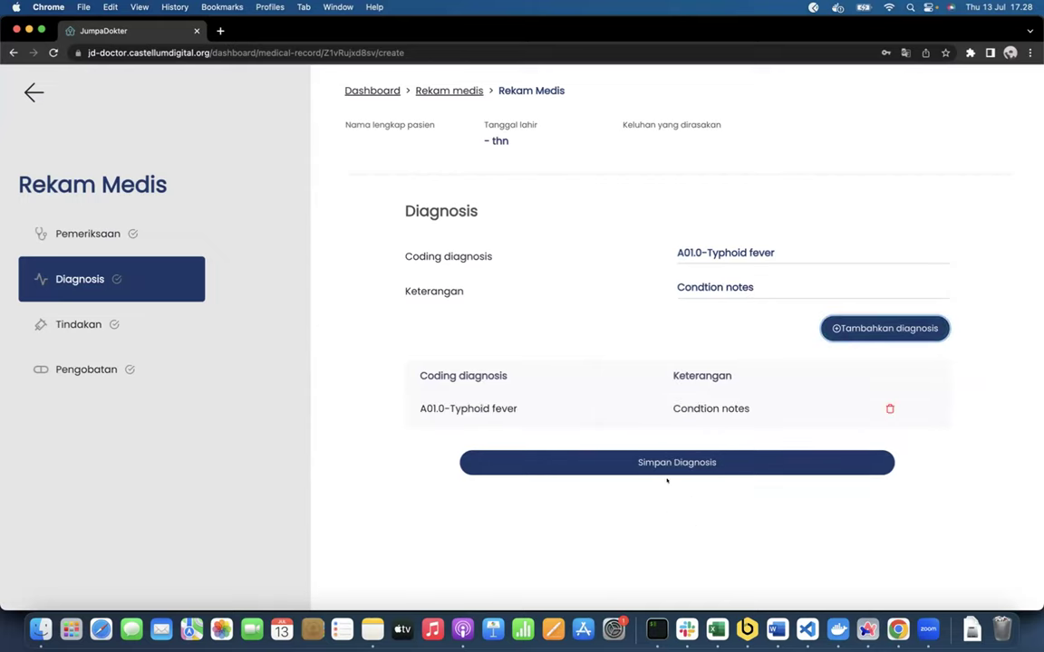
pyautogui.click(667, 463)
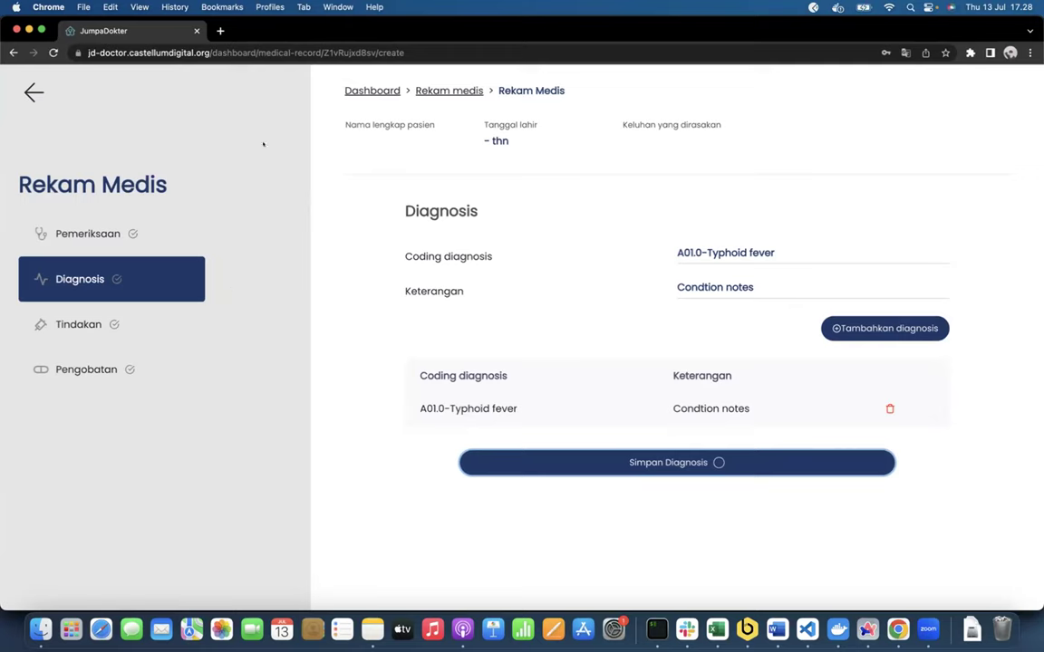
pyautogui.click(34, 91)
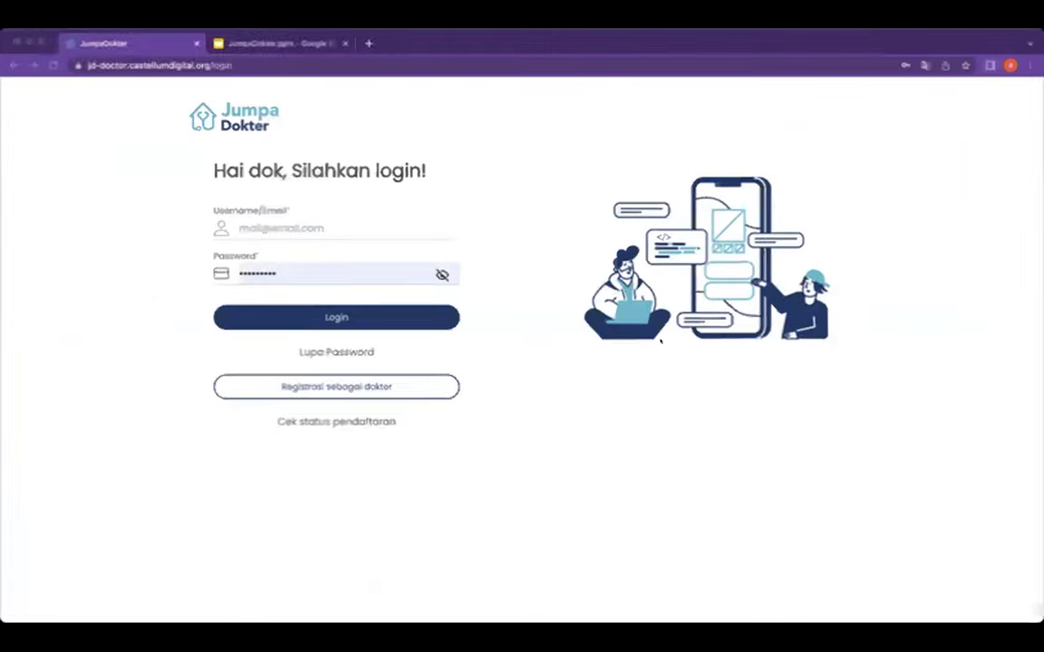
# - Try loading localhost:3000 in Chrome
pyautogui.click(240, 65)
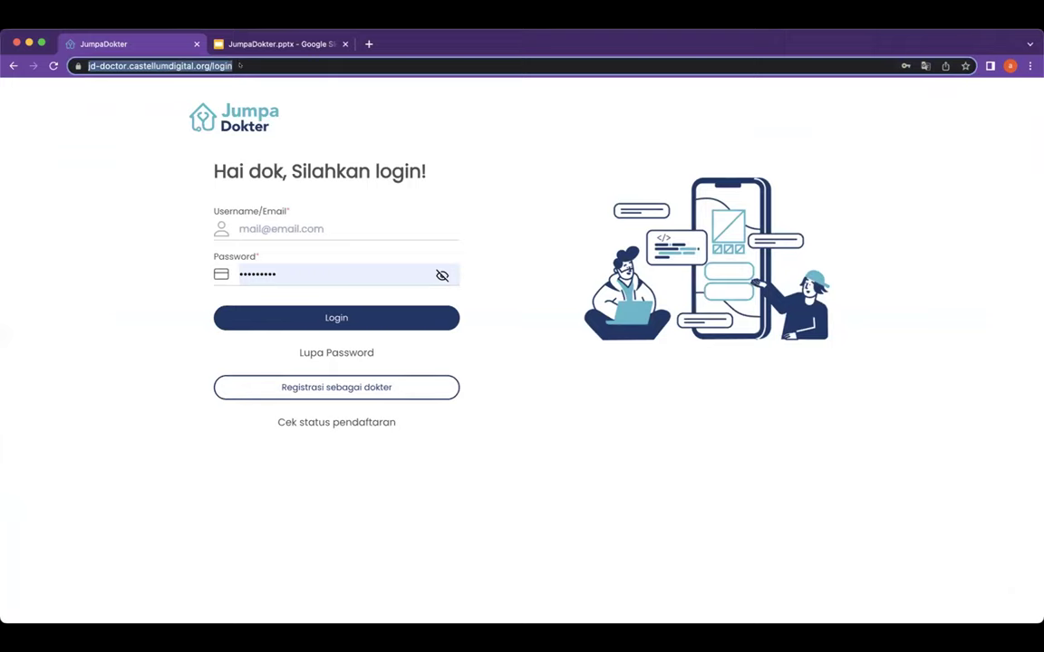
pyautogui.write('lo')
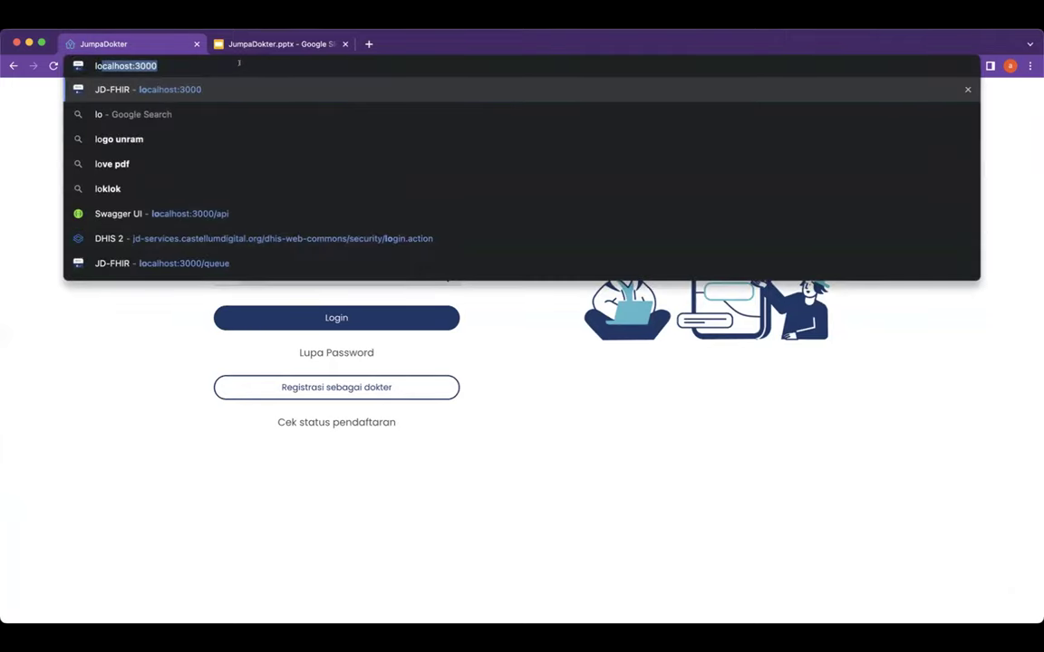
pyautogui.press('Return')
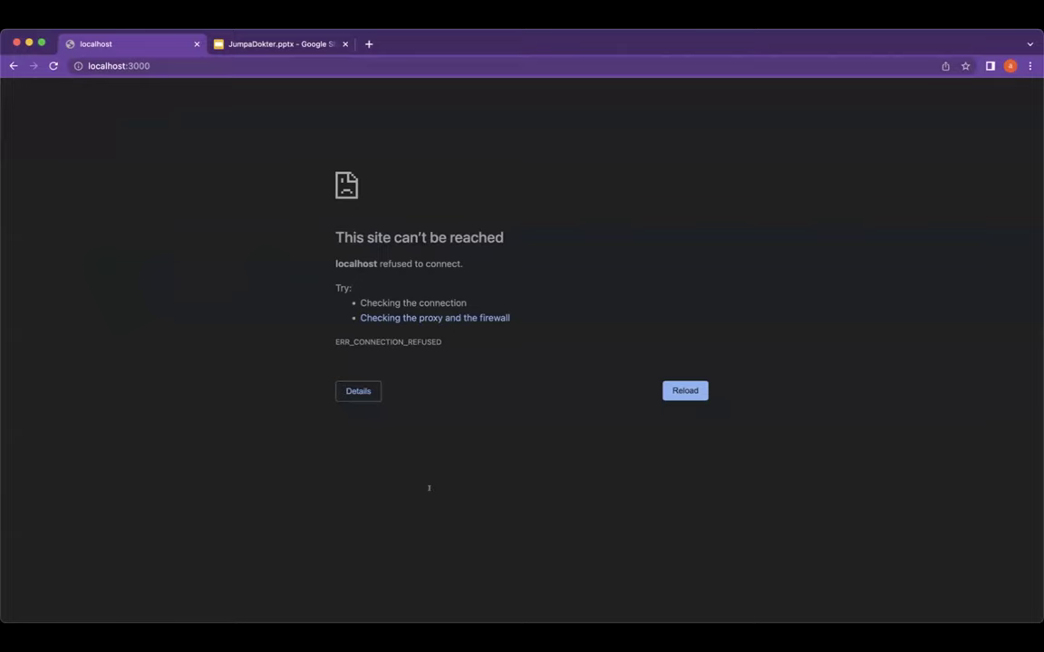
# - Navigate to jd-services.castellumdigital.org instead
pyautogui.click(183, 65)
pyautogui.write('jdi')
pyautogui.press('BackSpace')
pyautogui.write('-ser')
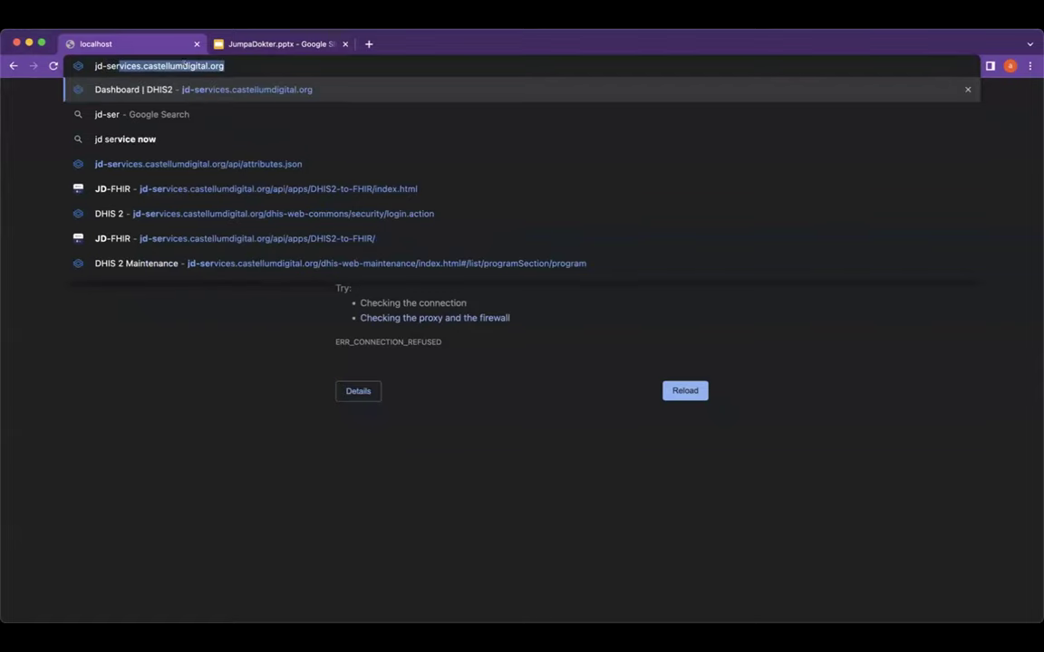
pyautogui.press('Return')
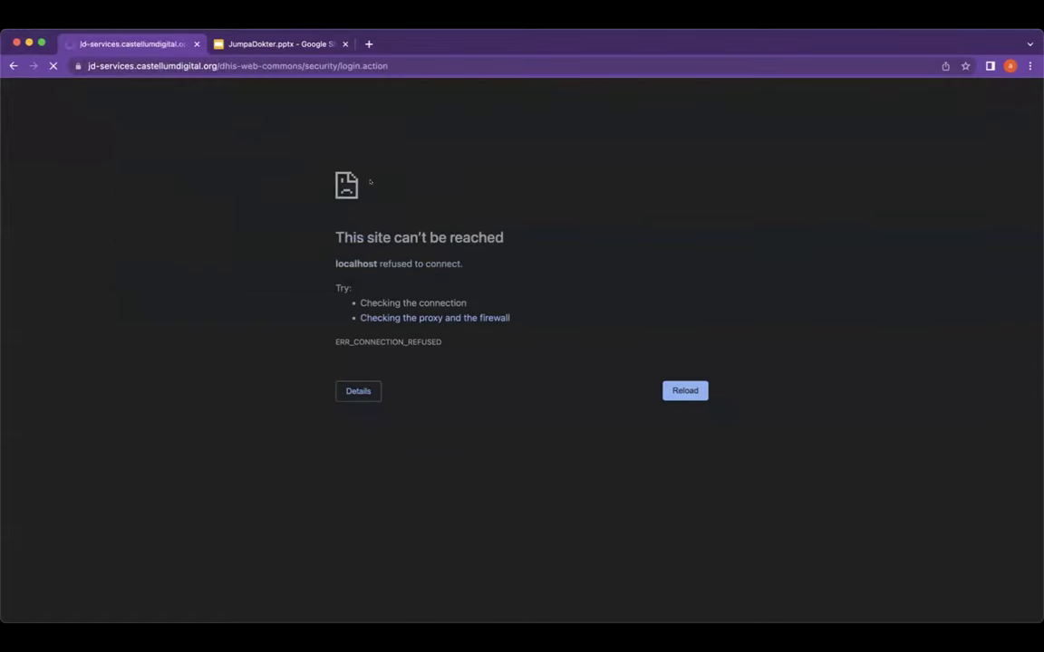
# - Sign in to DHIS2 with username admin and the account password
pyautogui.write('admin')
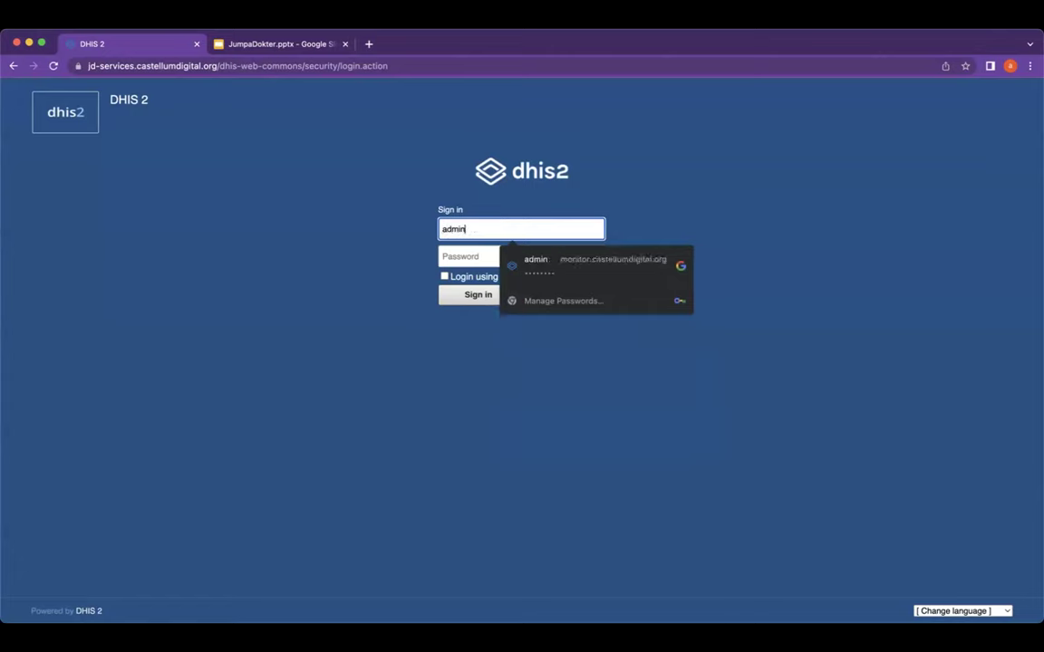
pyautogui.press('Tab')
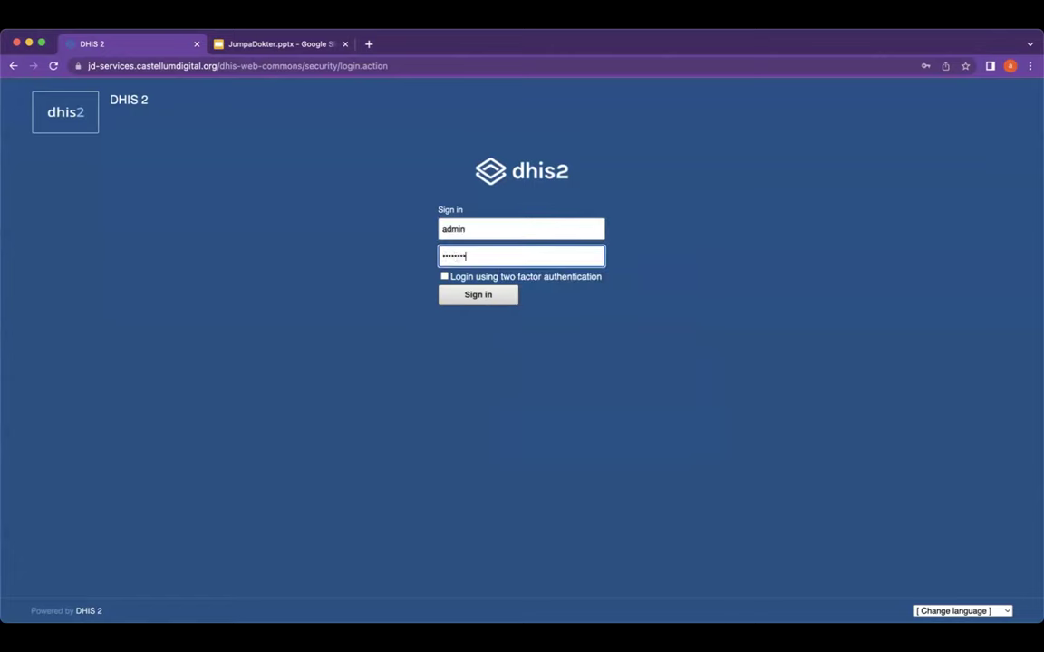
pyautogui.click(481, 293)
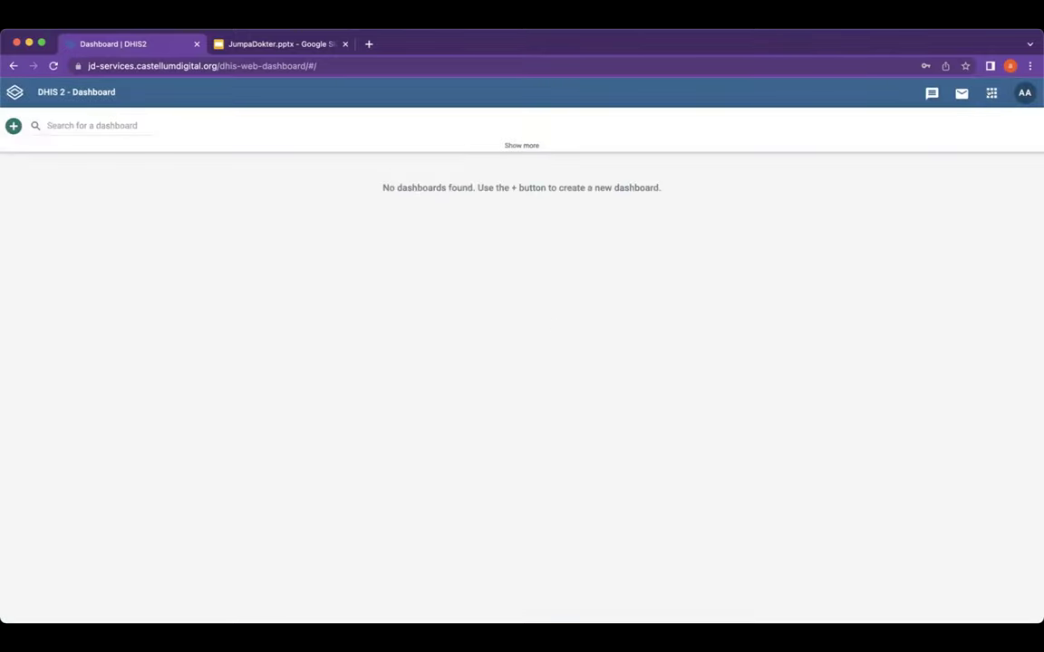
pyautogui.click(991, 93)
# - Find the DHIS2 to FHIR app in App Management and launch it
pyautogui.scroll(-5, 829, 402)
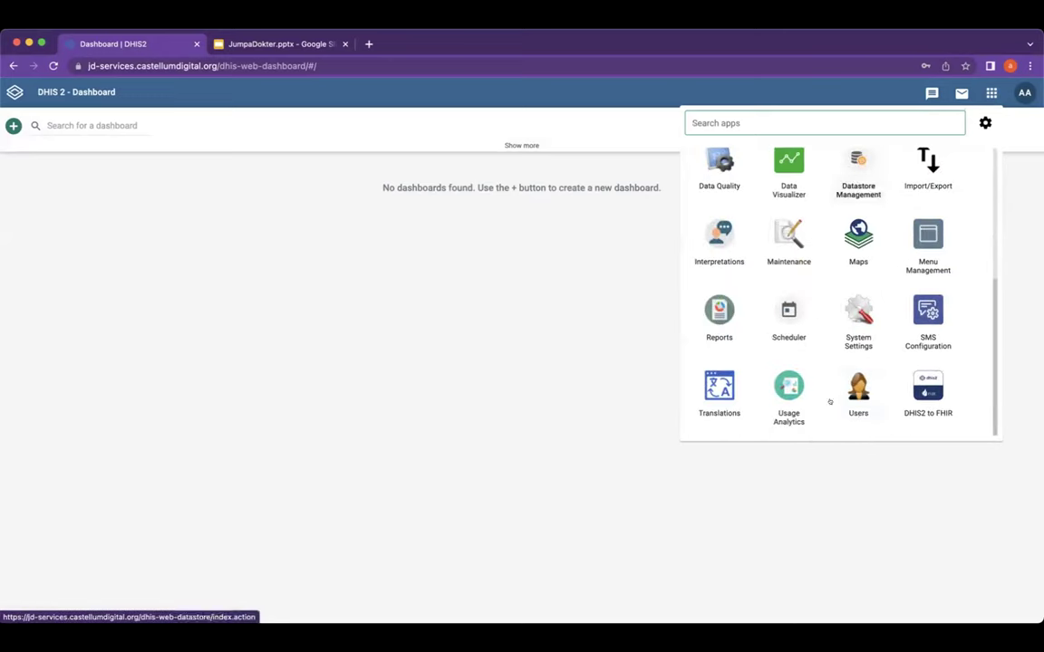
pyautogui.scroll(5, 951, 317)
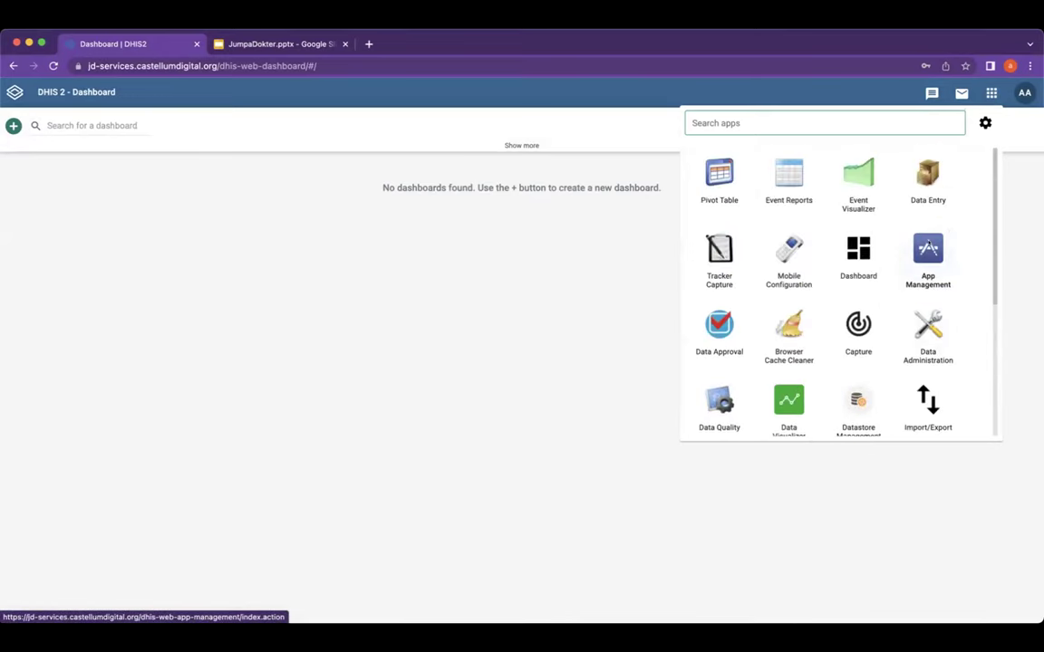
pyautogui.click(928, 254)
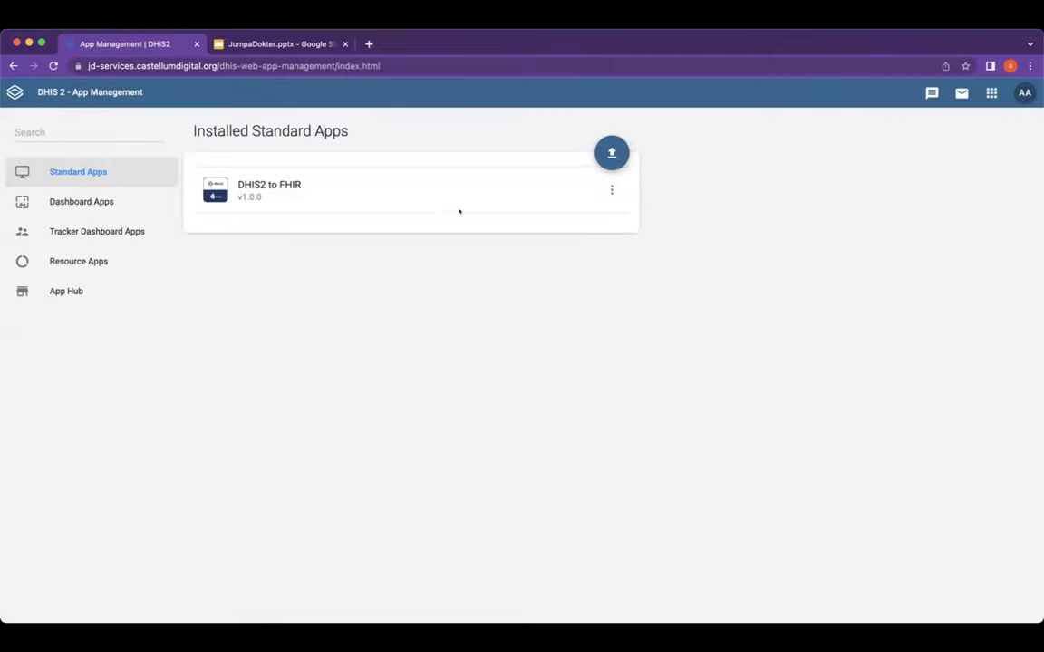
pyautogui.click(611, 188)
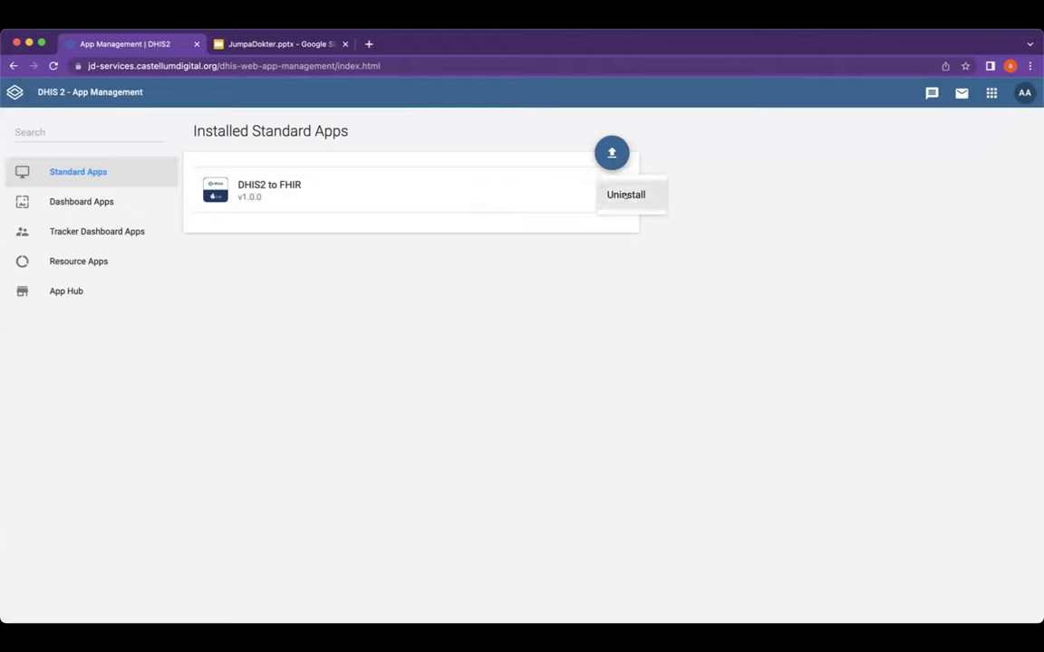
pyautogui.click(634, 196)
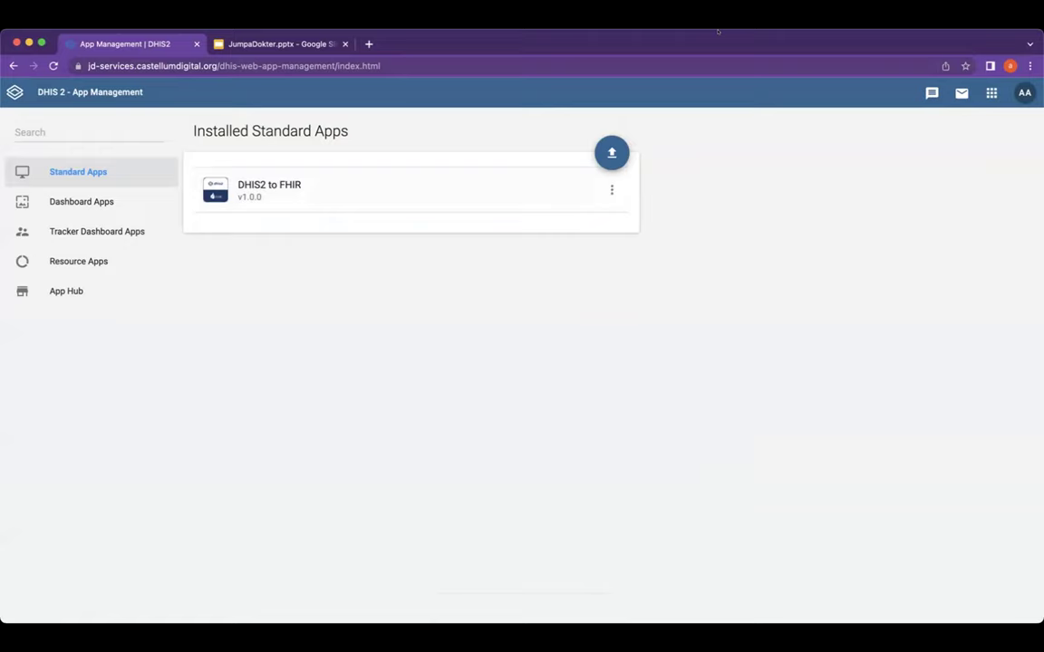
pyautogui.click(233, 186)
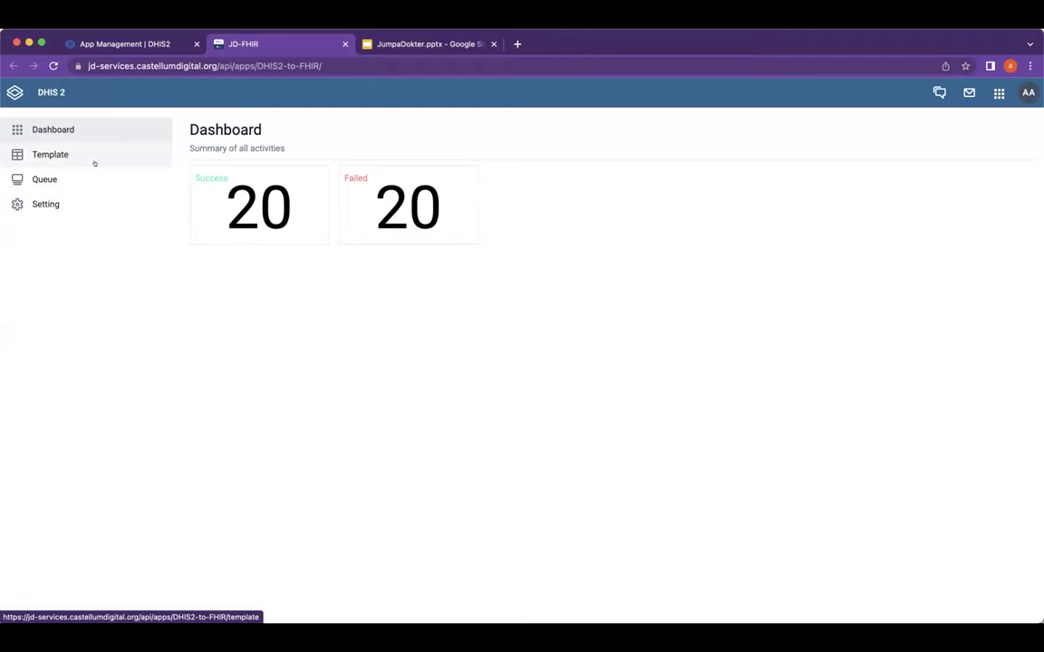
# - Start a new mapping template titled 'DHIS2 Patient EMR to SatuSehat EMR'
pyautogui.click(95, 163)
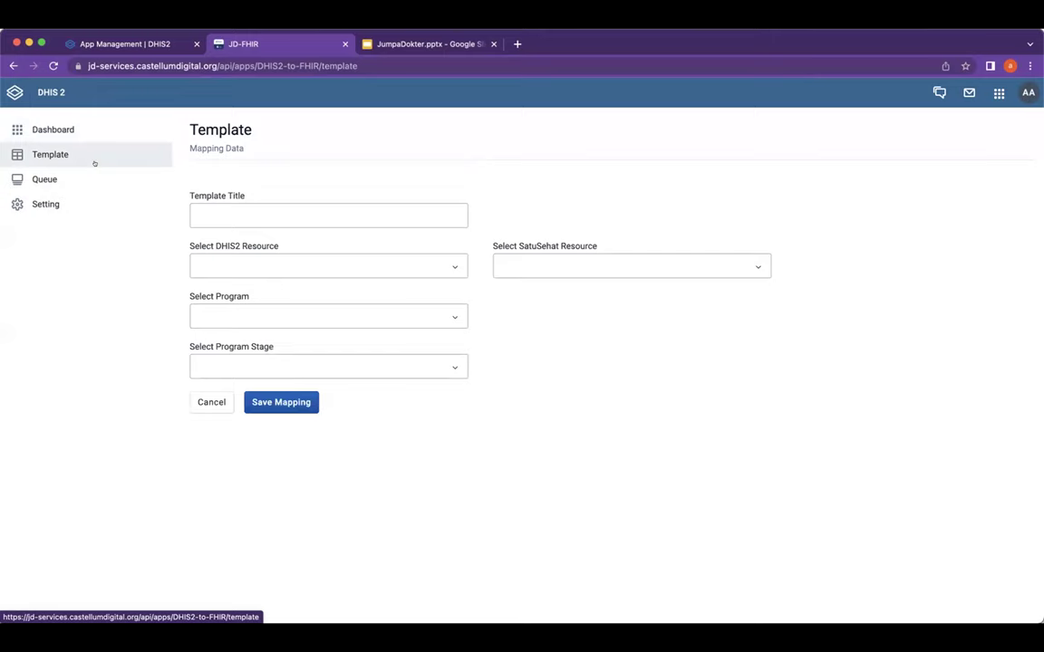
pyautogui.click(358, 212)
pyautogui.write('D')
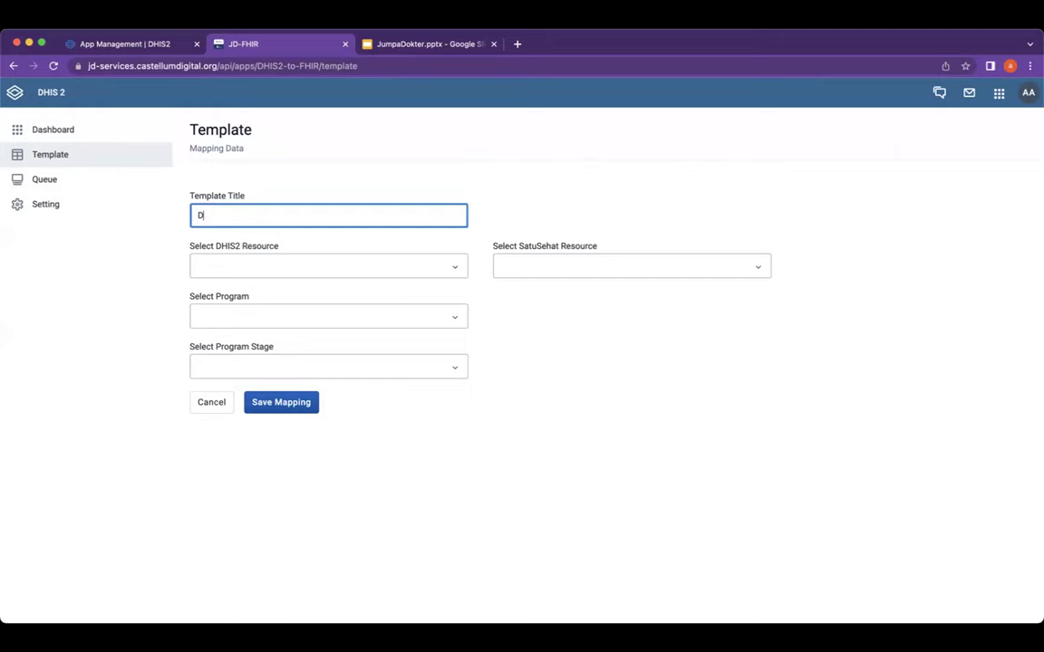
pyautogui.write('HIS2 Patient EMR to S')
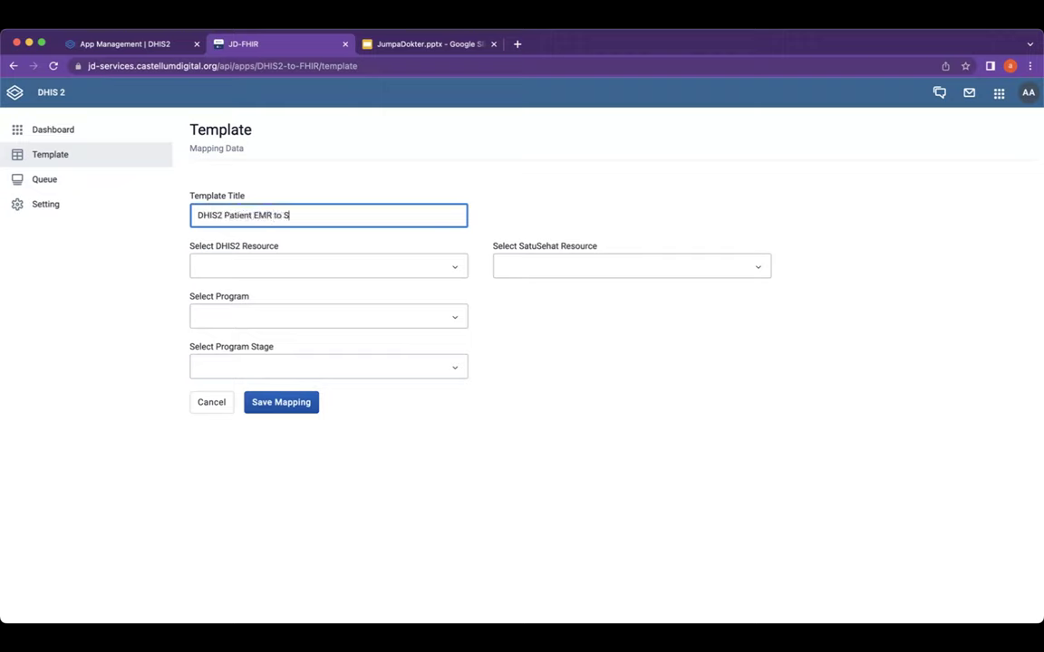
pyautogui.write('atuSehat EMR')
# - Set the DHIS2 resource to Event, program 1. Registrasi Pasien, and stage Booking
pyautogui.click(403, 264)
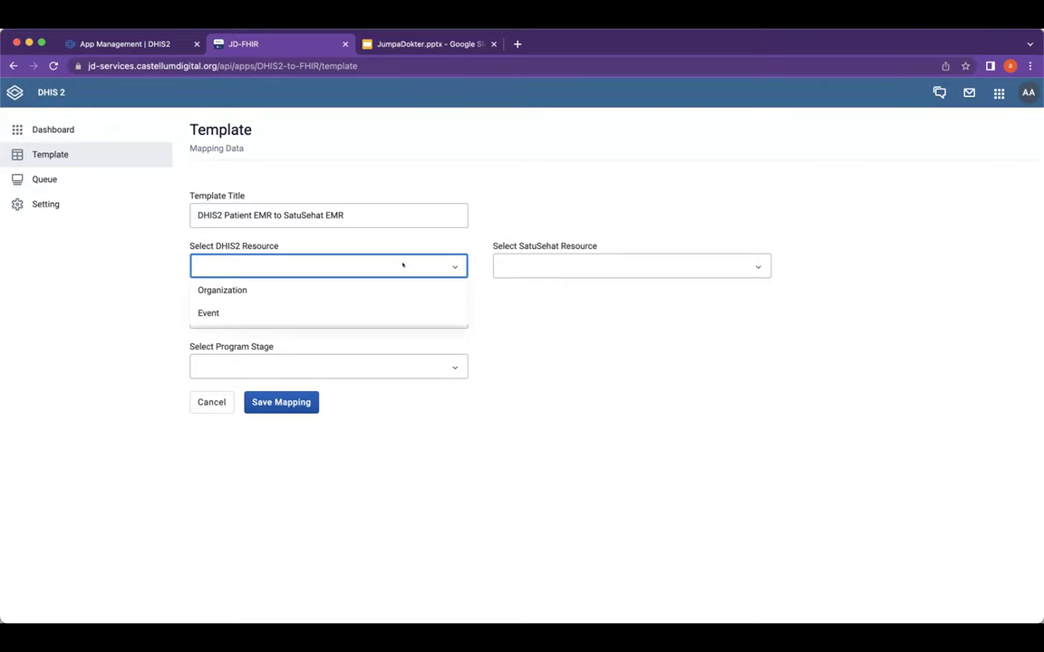
pyautogui.click(337, 310)
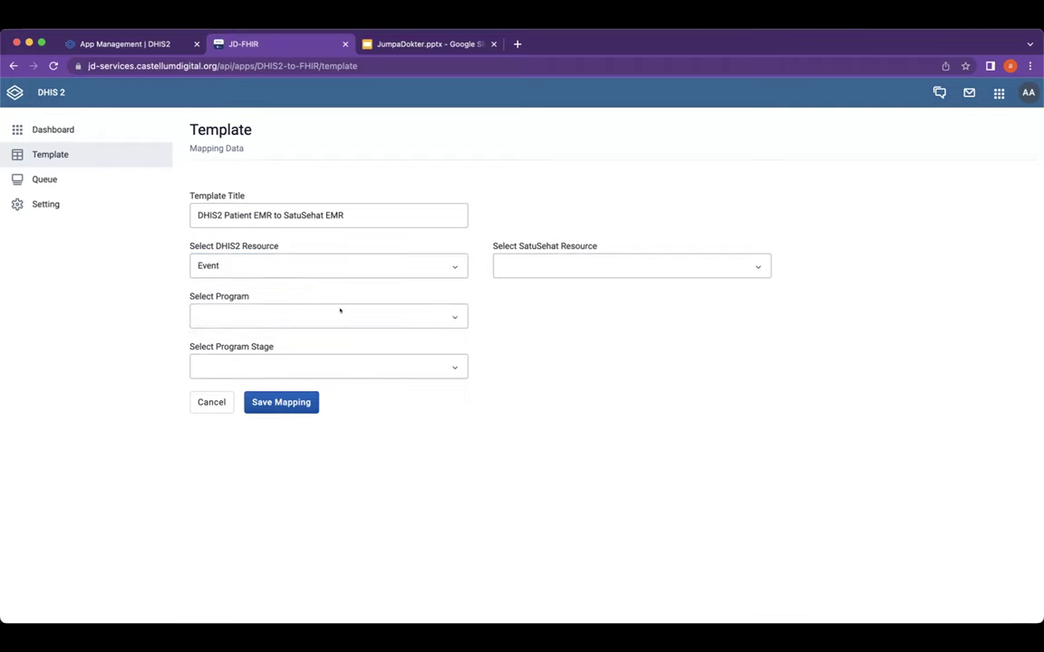
pyautogui.click(376, 320)
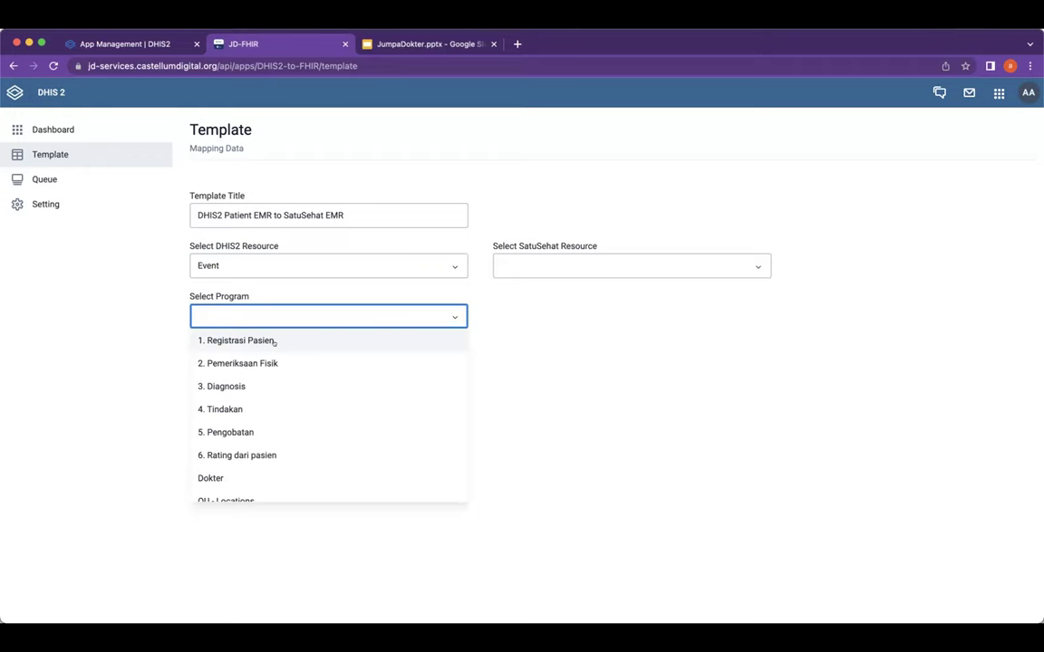
pyautogui.click(275, 341)
pyautogui.click(381, 363)
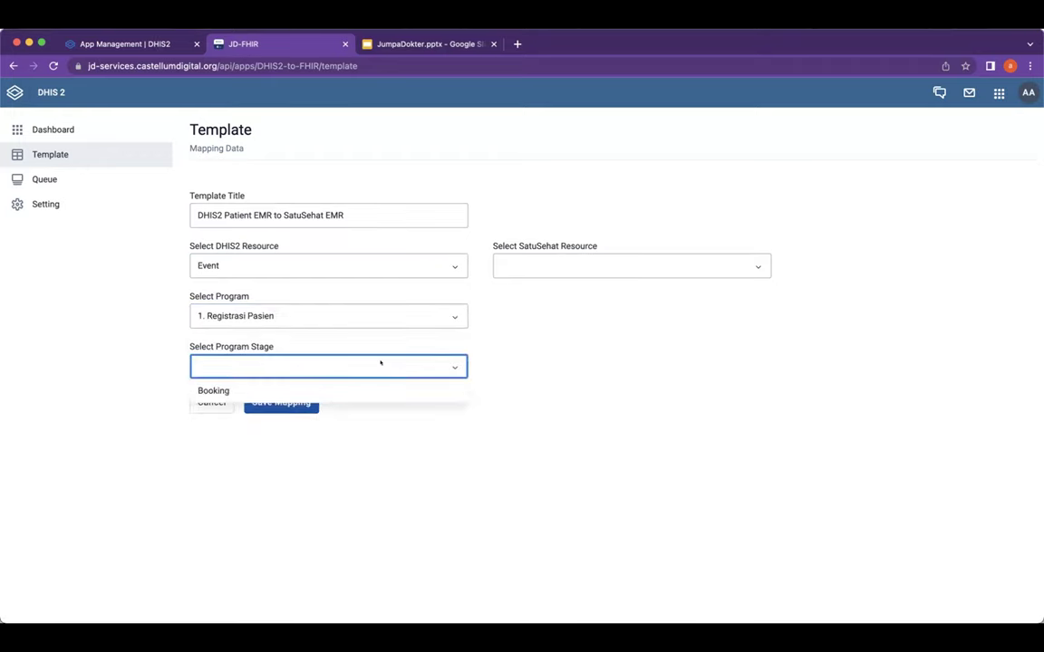
pyautogui.click(213, 392)
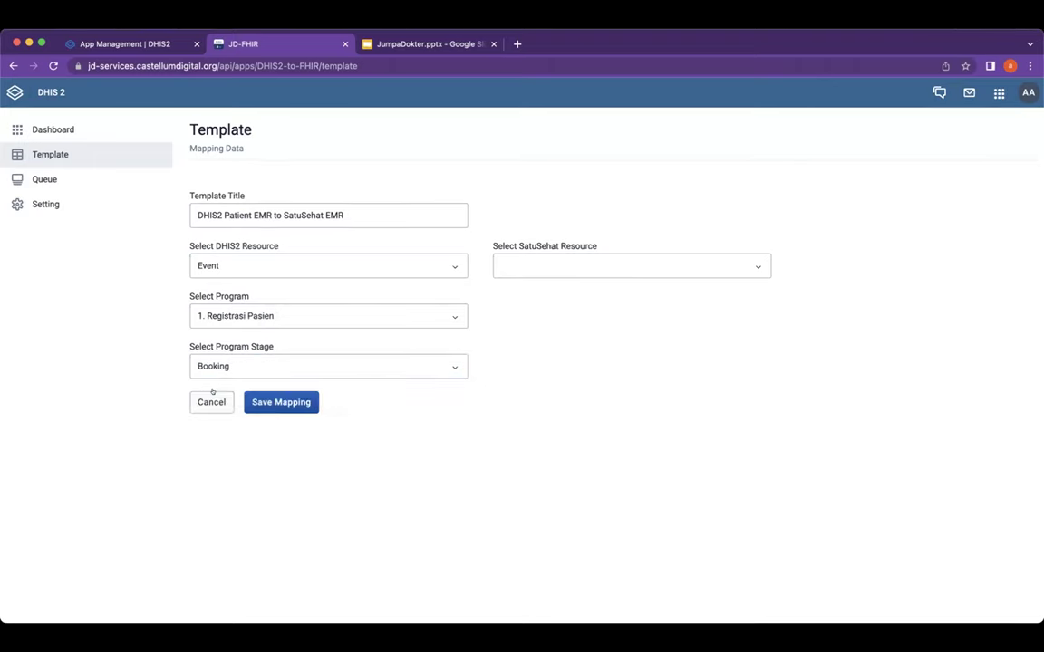
pyautogui.click(628, 265)
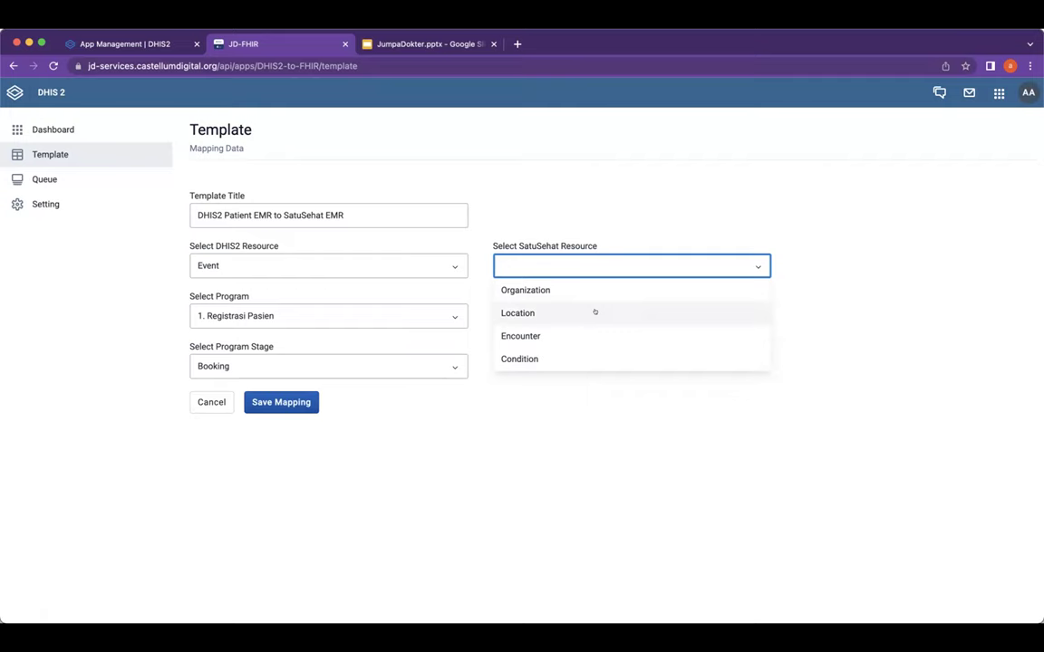
# - Choose Encounter as the SatuSehat resource and scroll to its field rows
pyautogui.click(575, 337)
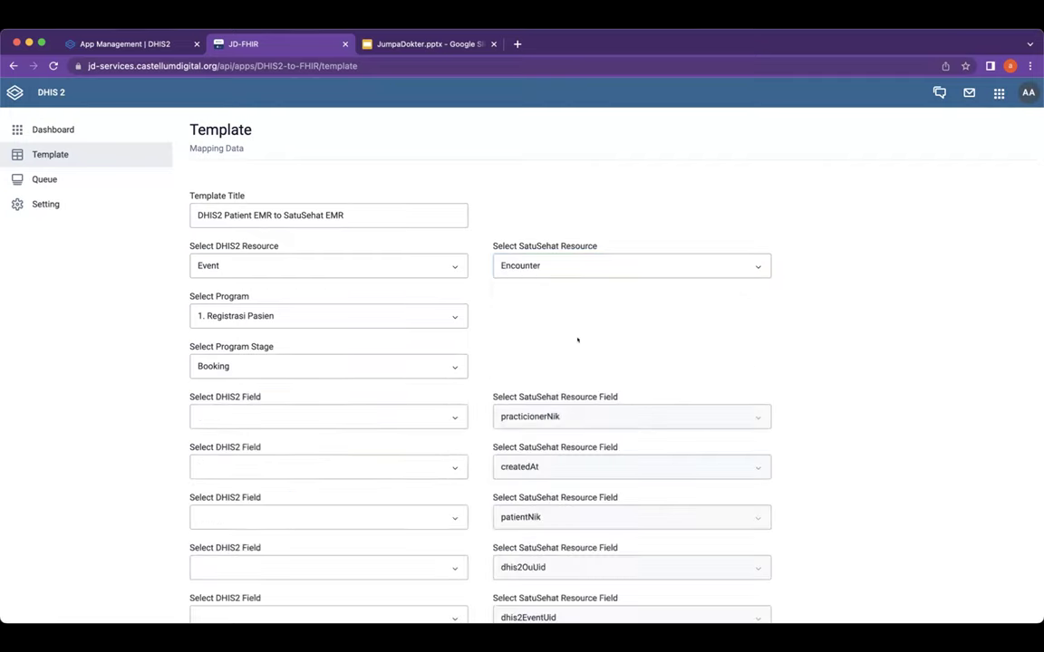
pyautogui.scroll(-2, 577, 340)
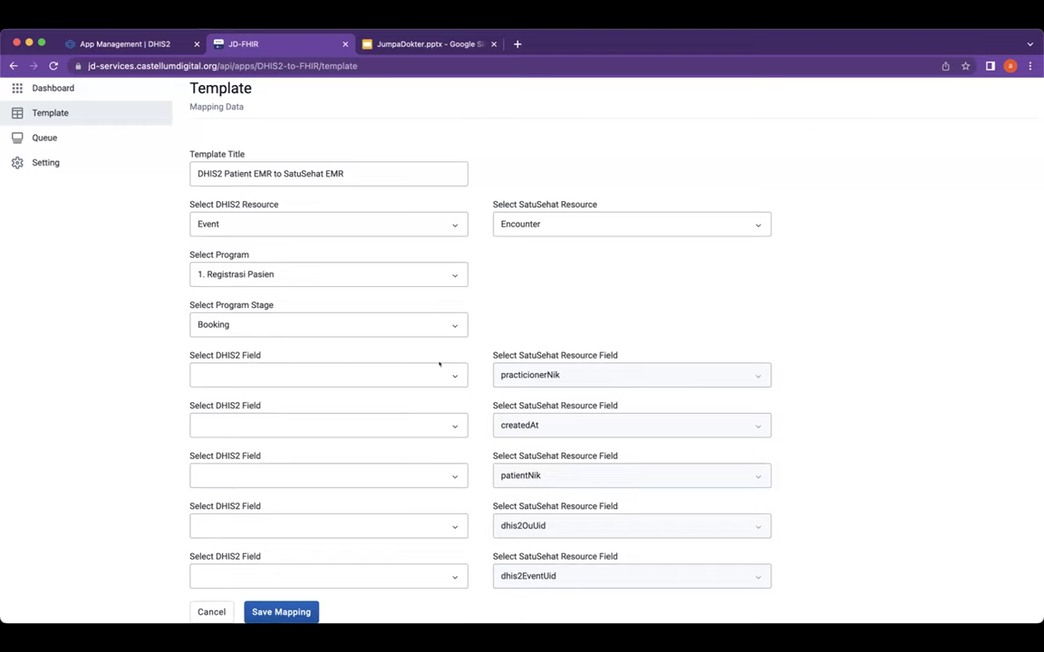
# - Map ID Dokter yang memberikan pelayanan to practicionerNik and created to createdAt
pyautogui.click(383, 374)
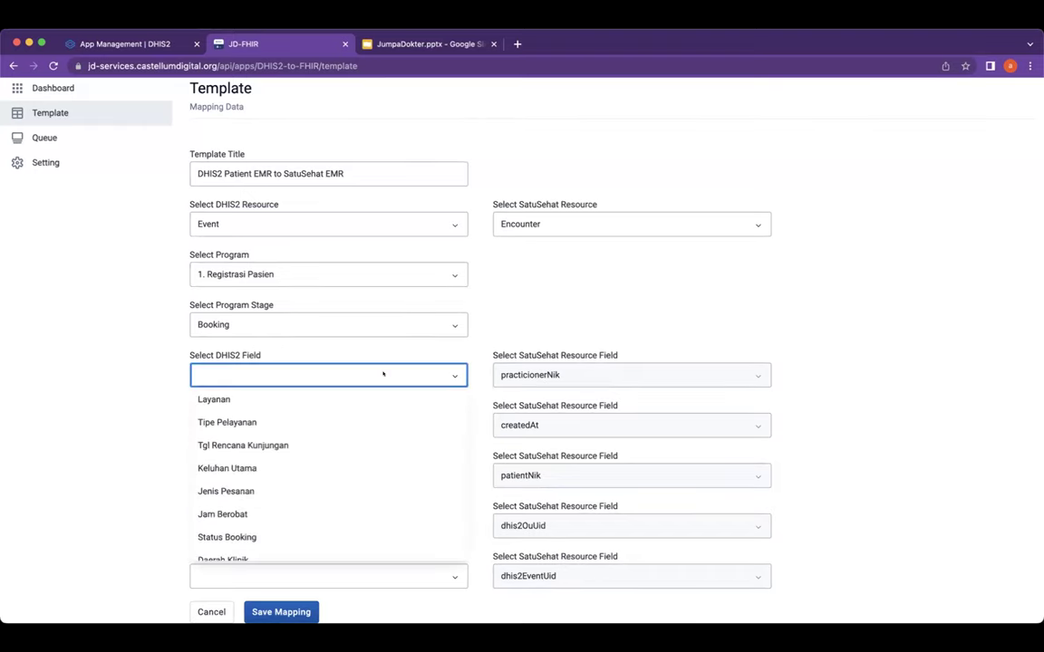
pyautogui.scroll(-3, 290, 478)
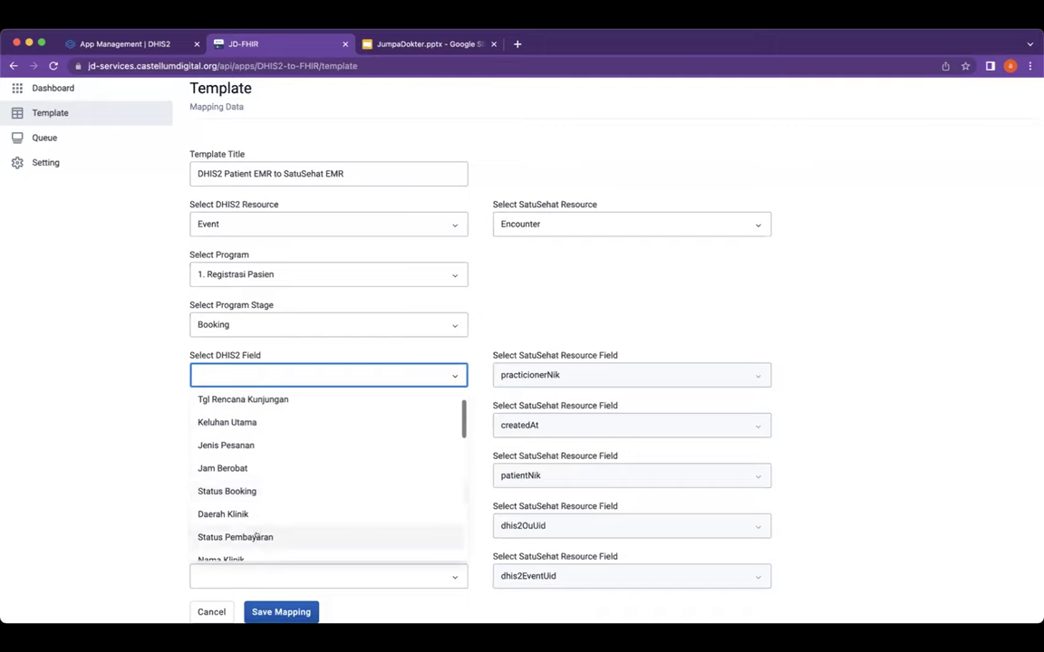
pyautogui.scroll(-5, 276, 486)
pyautogui.scroll(1, 277, 485)
pyautogui.scroll(1, 277, 486)
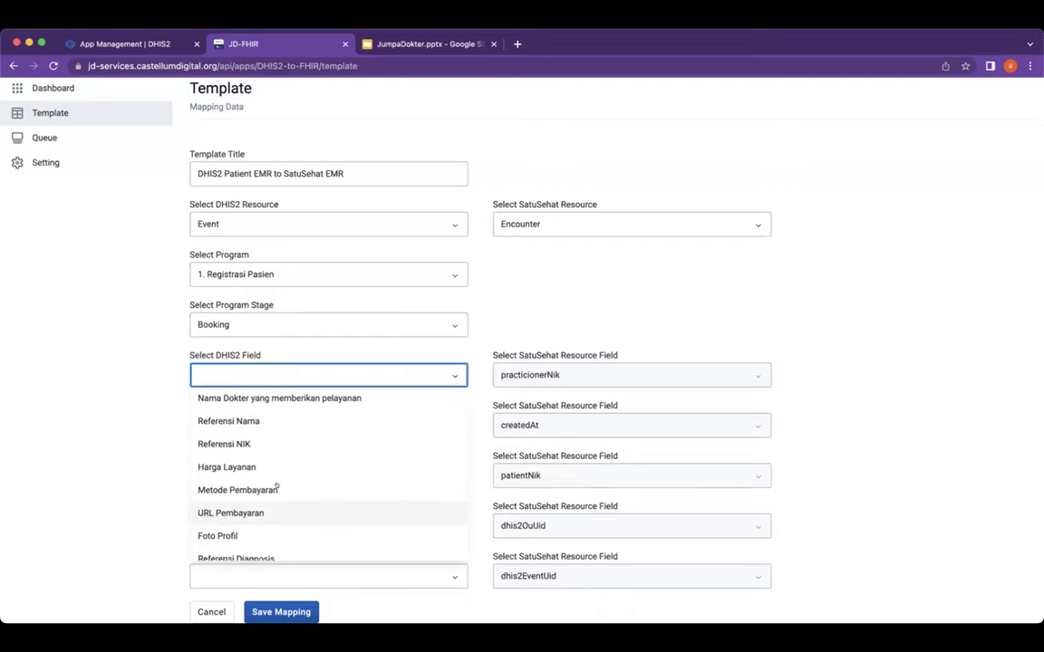
pyautogui.scroll(-2, 276, 485)
pyautogui.scroll(-3, 276, 485)
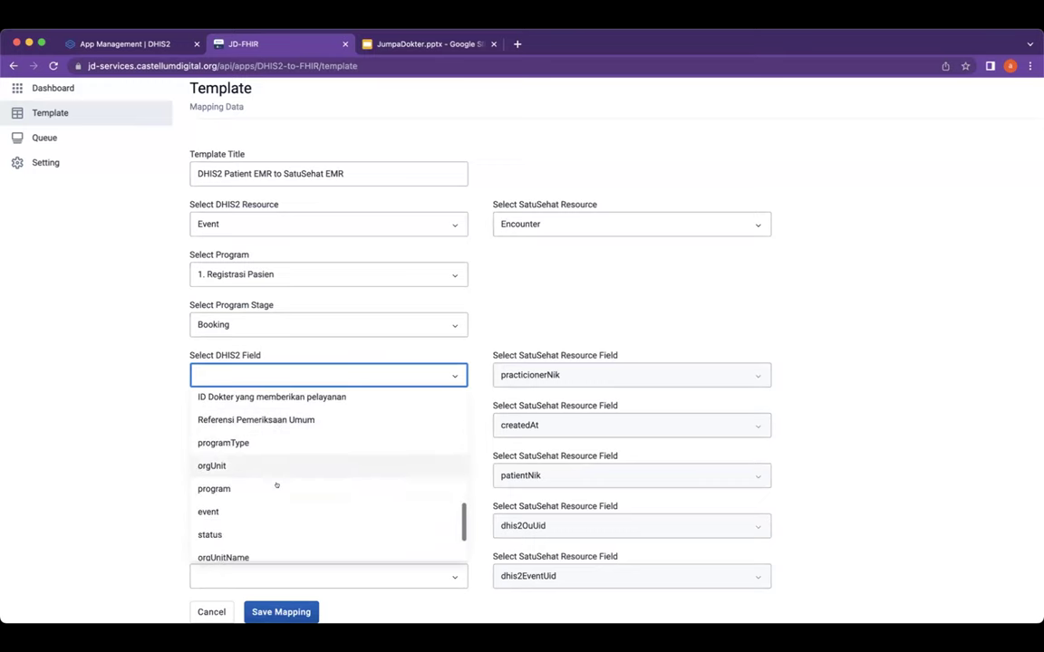
pyautogui.scroll(4, 276, 485)
pyautogui.scroll(1, 276, 485)
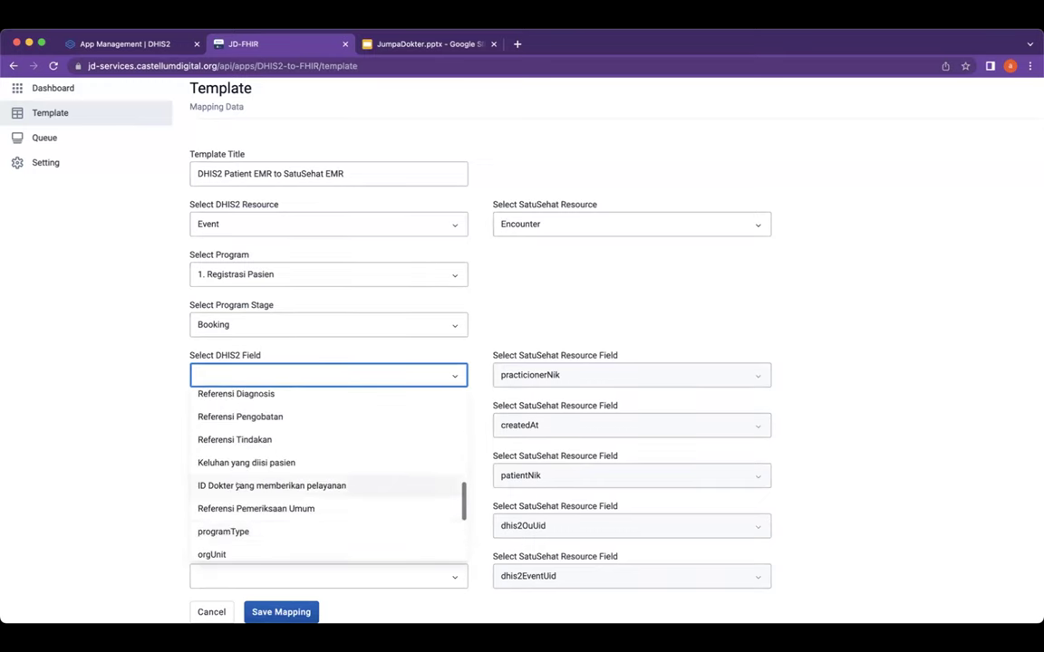
pyautogui.click(267, 486)
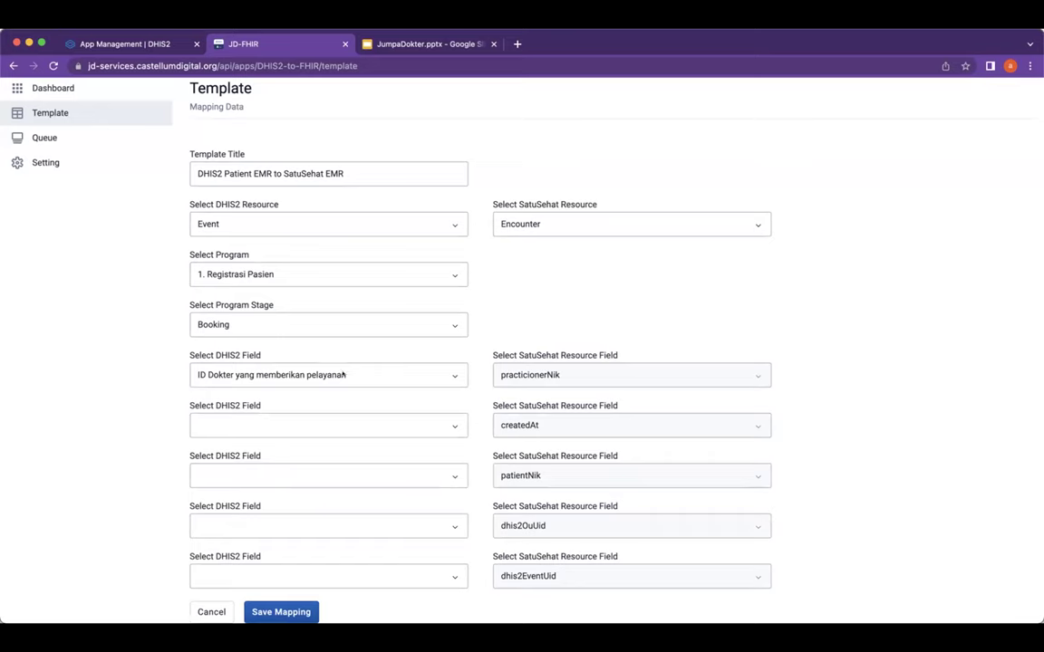
pyautogui.click(343, 422)
pyautogui.scroll(-5, 267, 513)
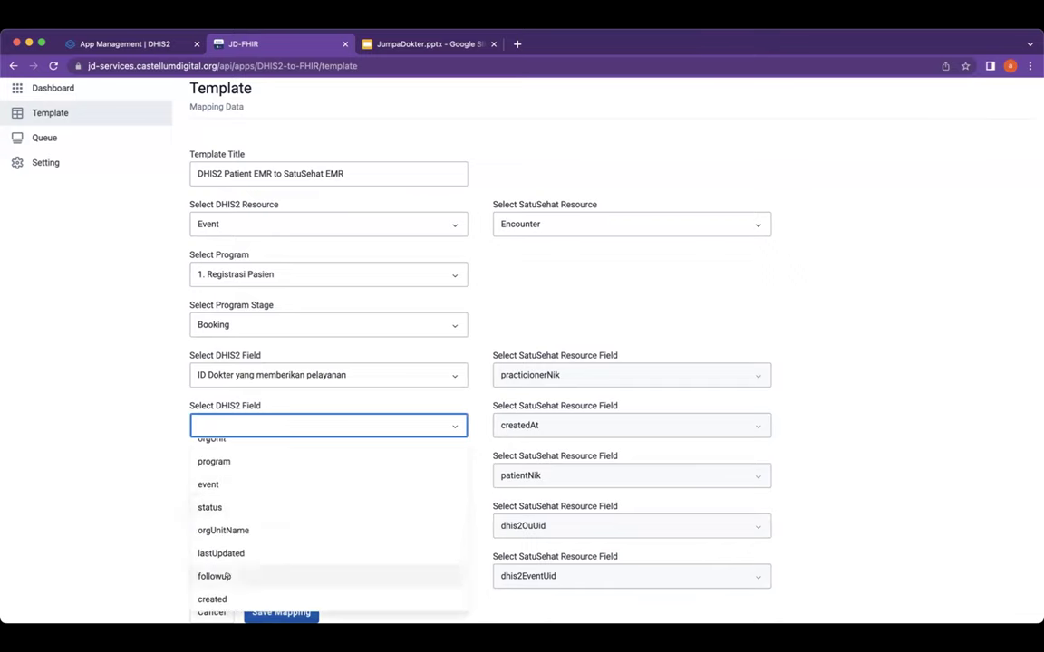
pyautogui.click(214, 598)
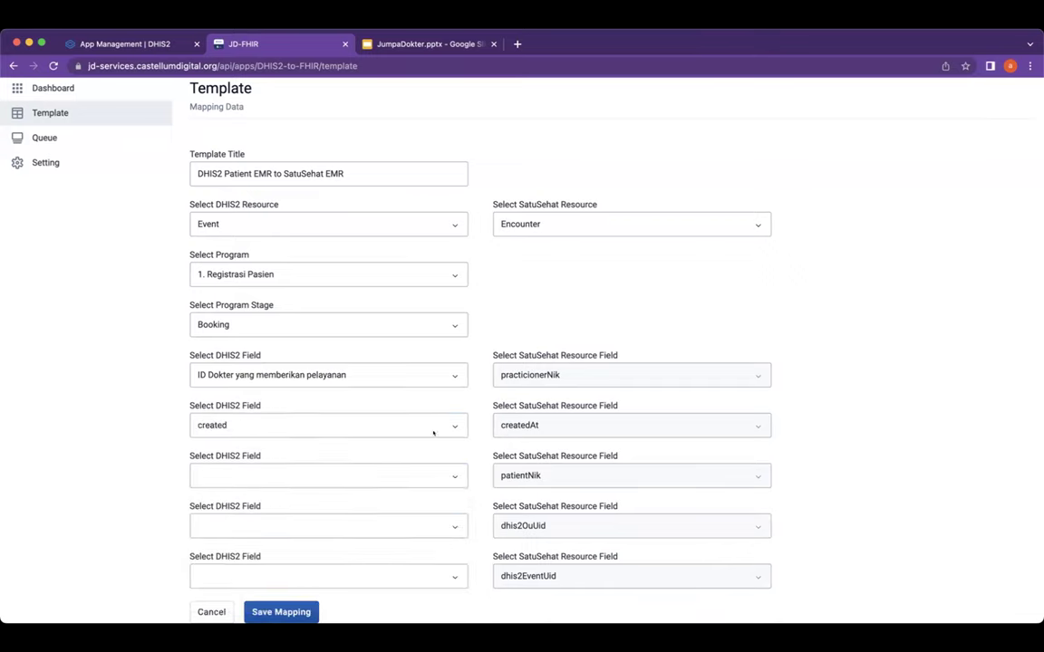
# - Map Referensi NIK to patientNik, orgUnit to dhis2OuUid, and event to dhis2EventUid
pyautogui.click(340, 478)
pyautogui.scroll(-2, 333, 415)
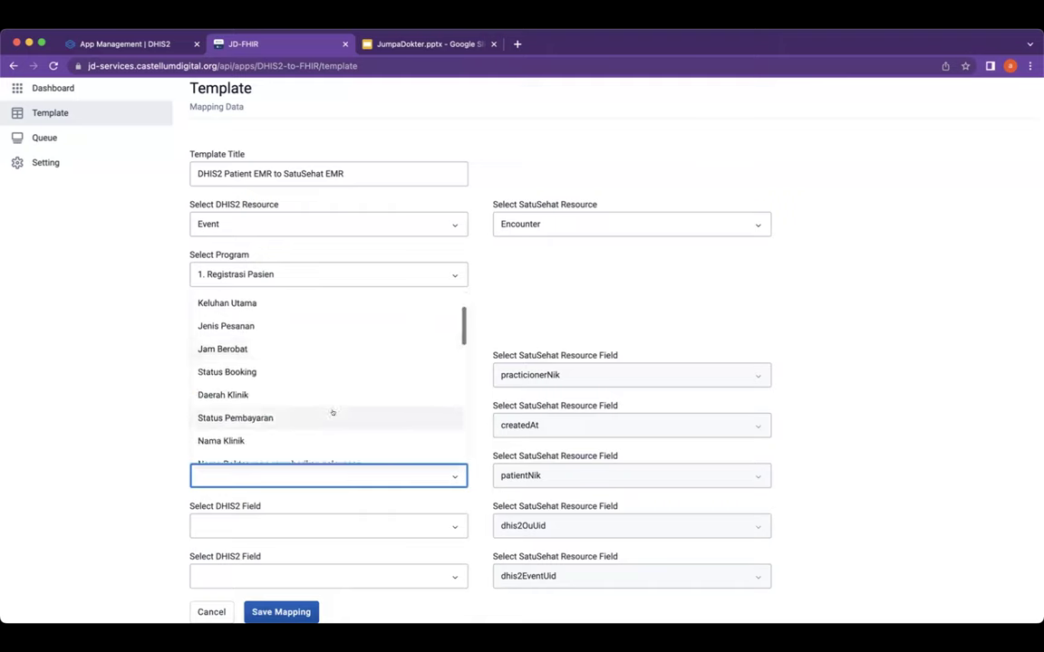
pyautogui.scroll(-5, 331, 413)
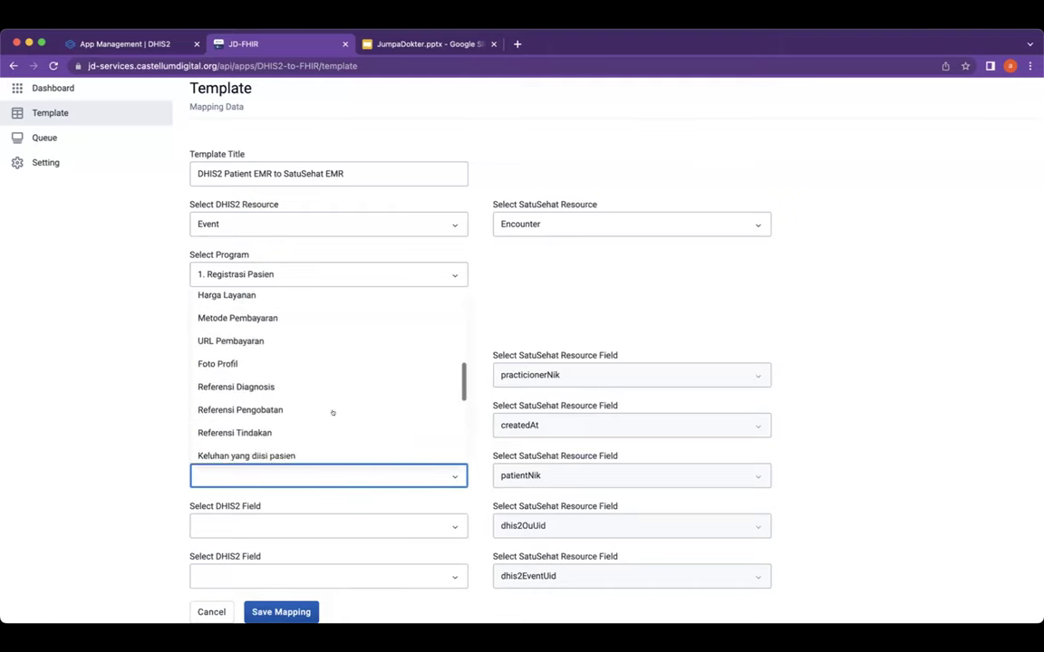
pyautogui.scroll(6, 292, 395)
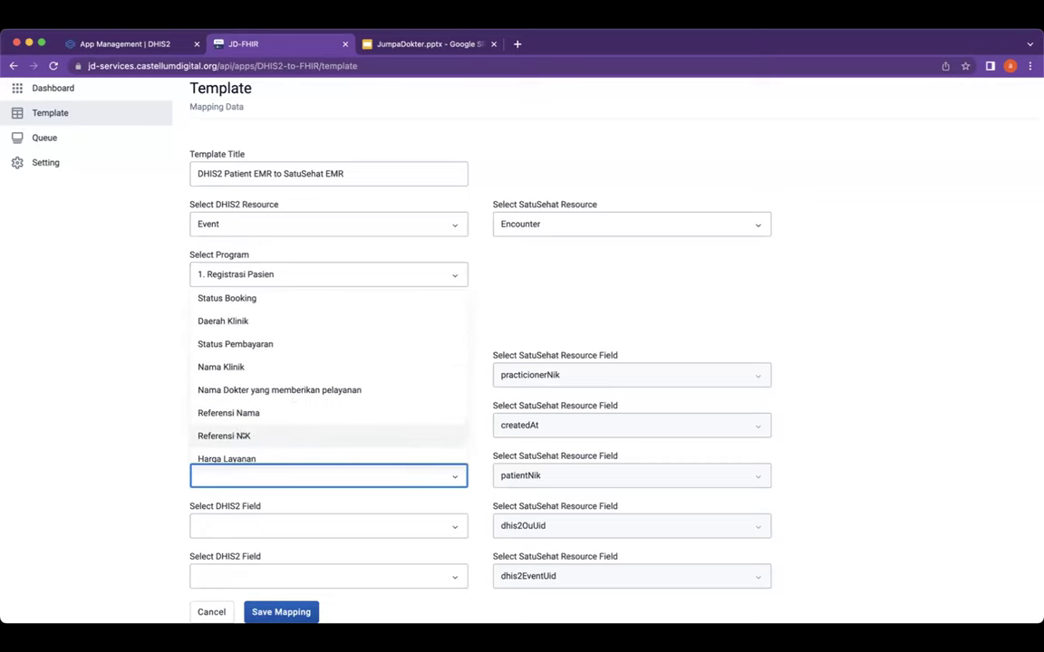
pyautogui.click(228, 435)
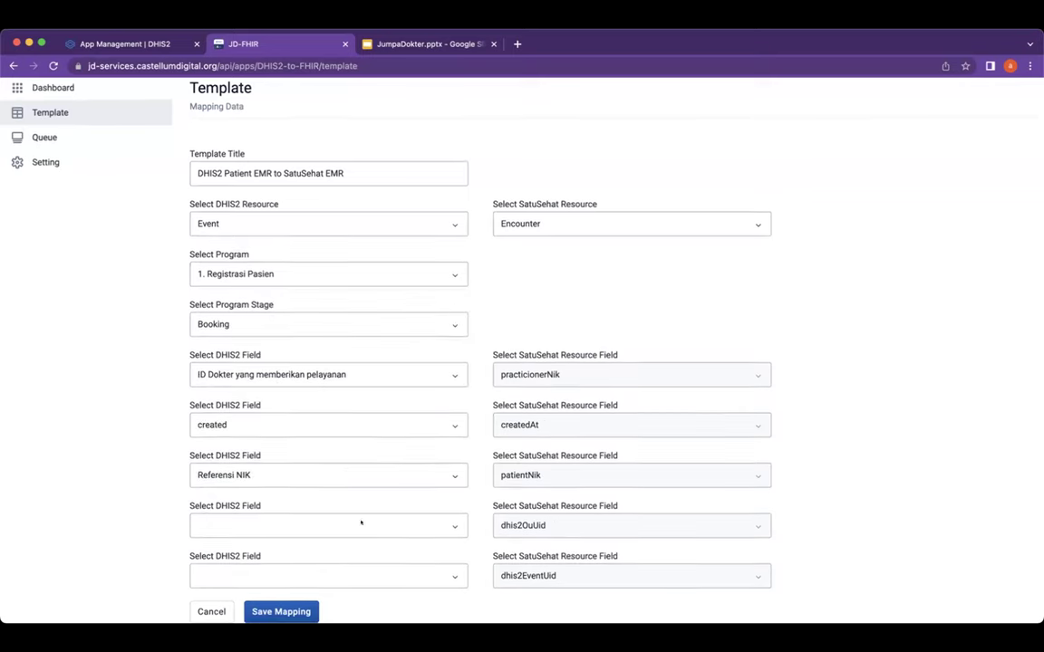
pyautogui.click(314, 525)
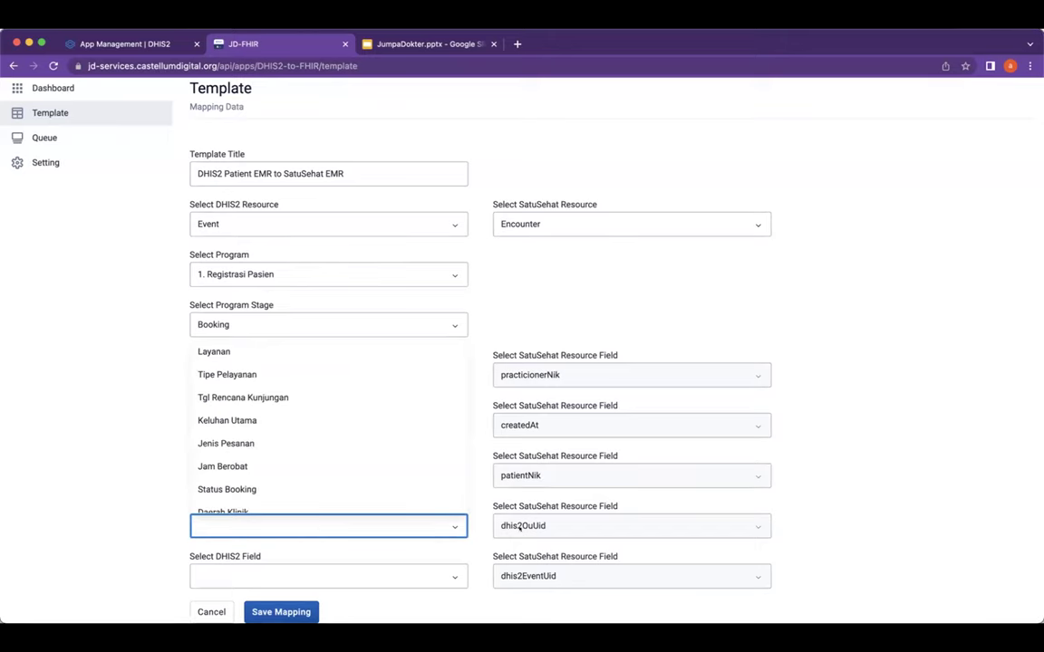
pyautogui.scroll(-10, 335, 470)
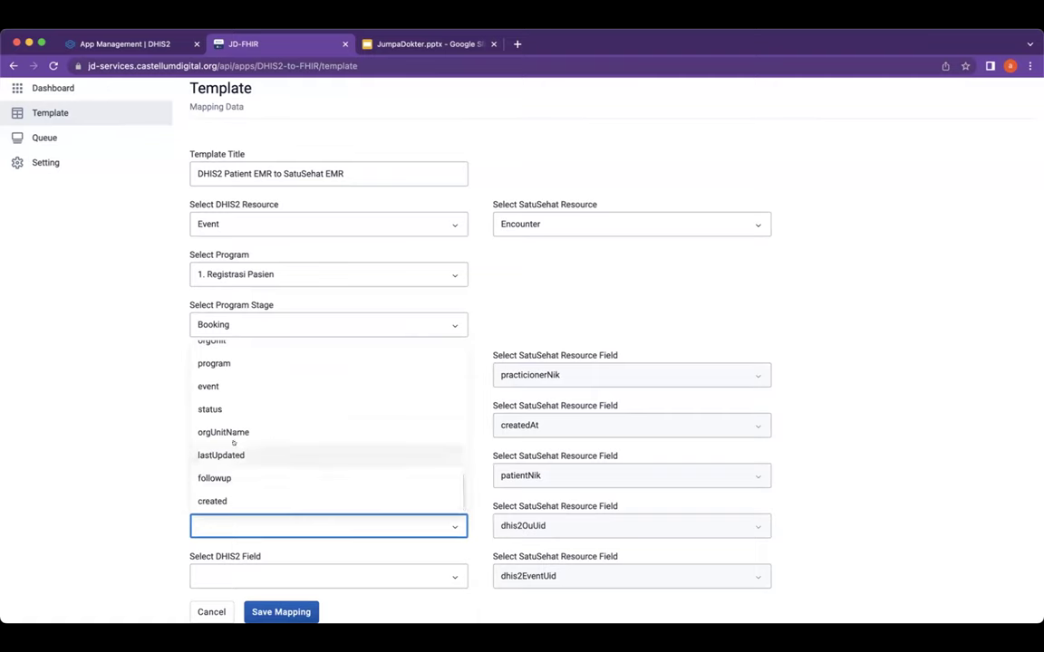
pyautogui.scroll(1, 233, 442)
pyautogui.click(223, 396)
pyautogui.click(309, 578)
pyautogui.scroll(-10, 233, 506)
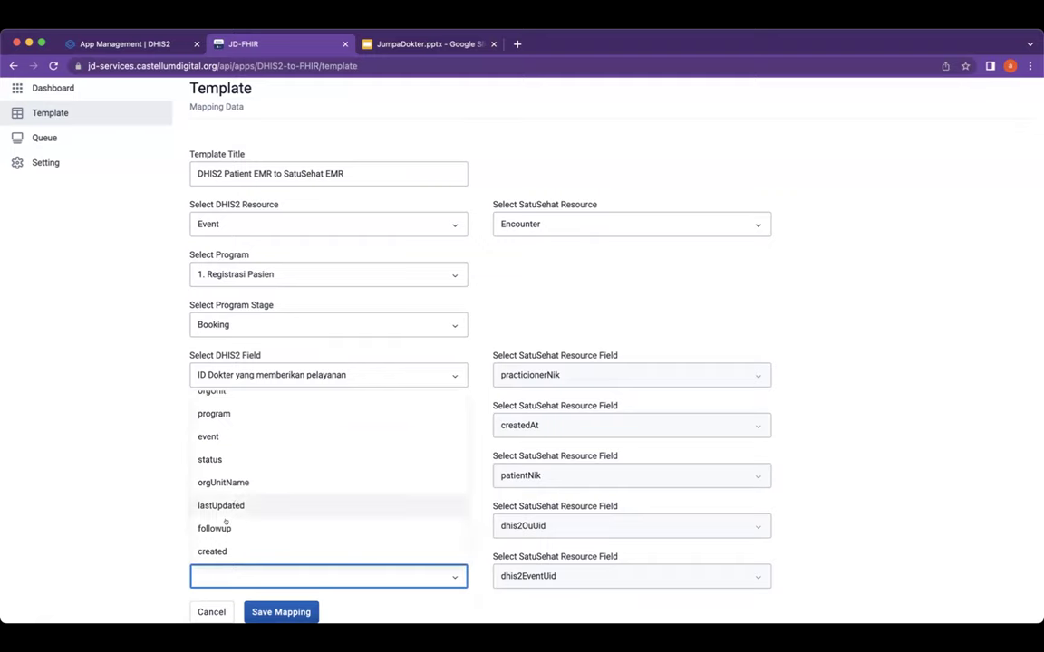
pyautogui.scroll(2, 228, 497)
pyautogui.click(214, 489)
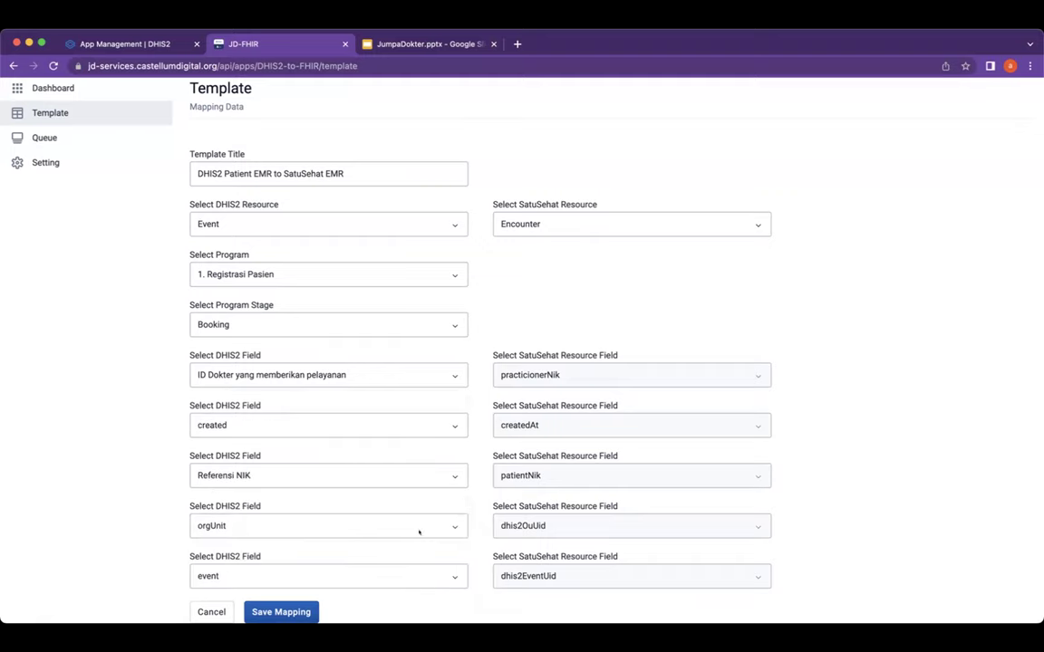
# - Save the mapping template and begin creating a new queue
pyautogui.click(276, 613)
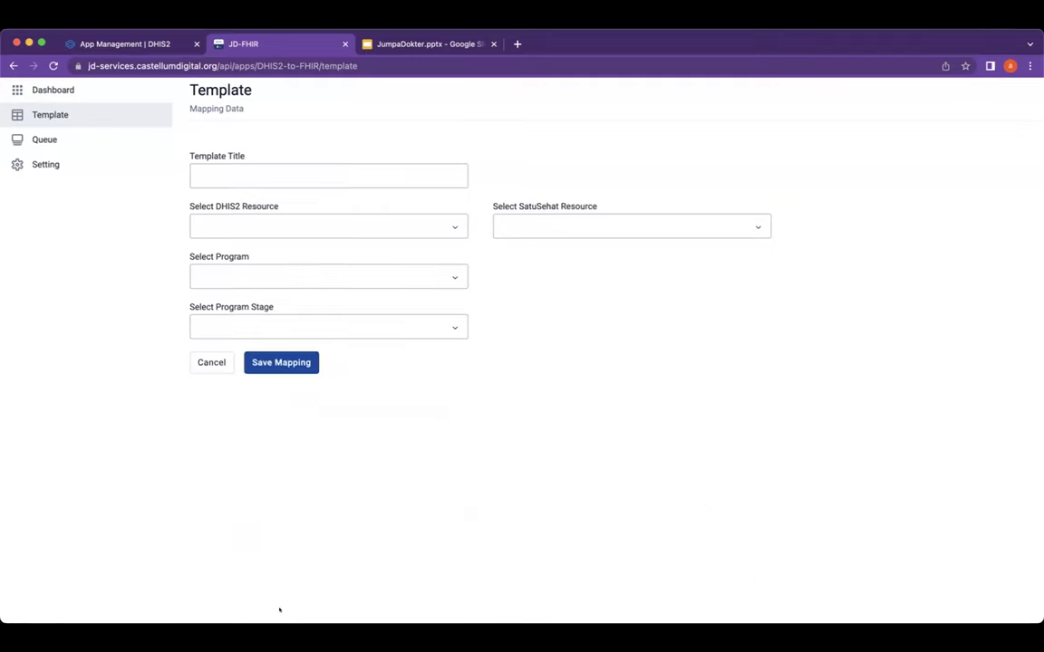
pyautogui.click(38, 139)
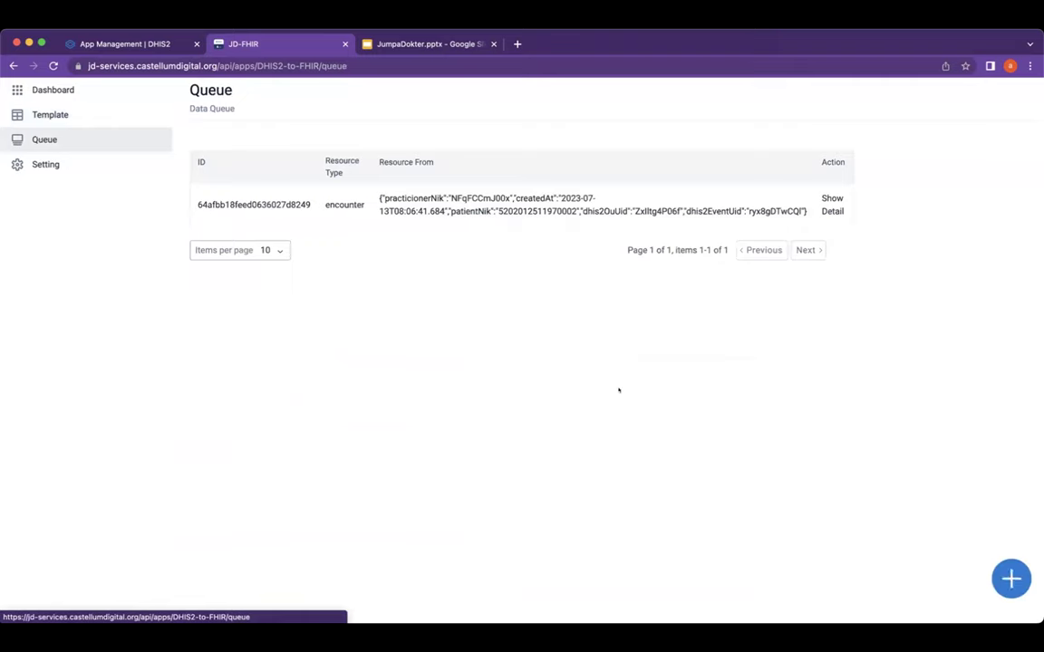
pyautogui.click(1010, 579)
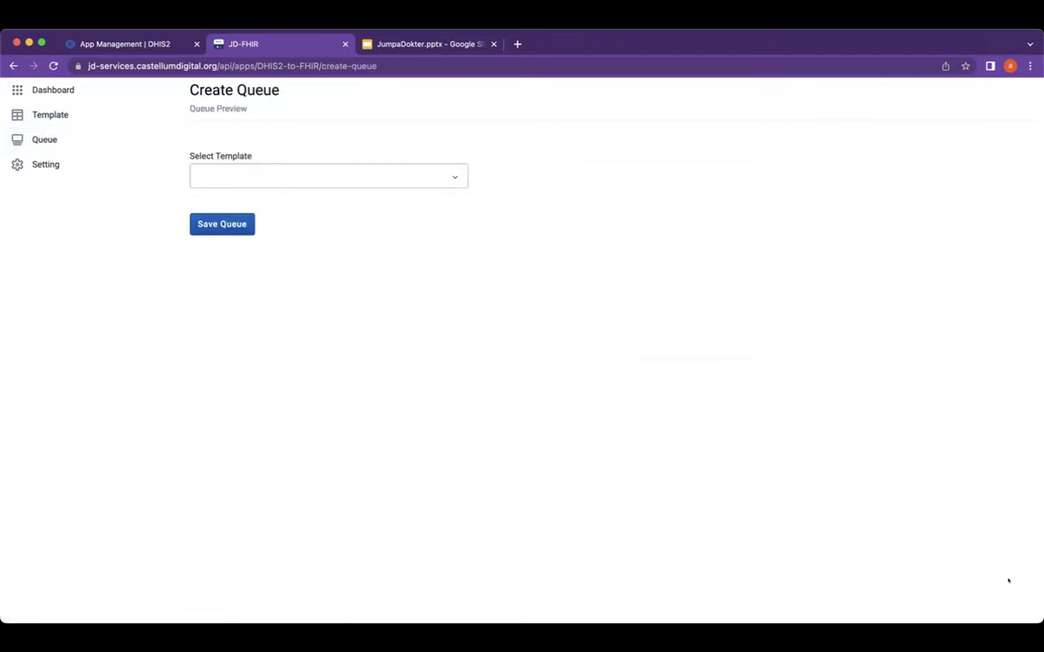
# - Select the 'DHIS2 Patient EMR to SatuSehat EMR' template and tick the first two events
pyautogui.click(330, 178)
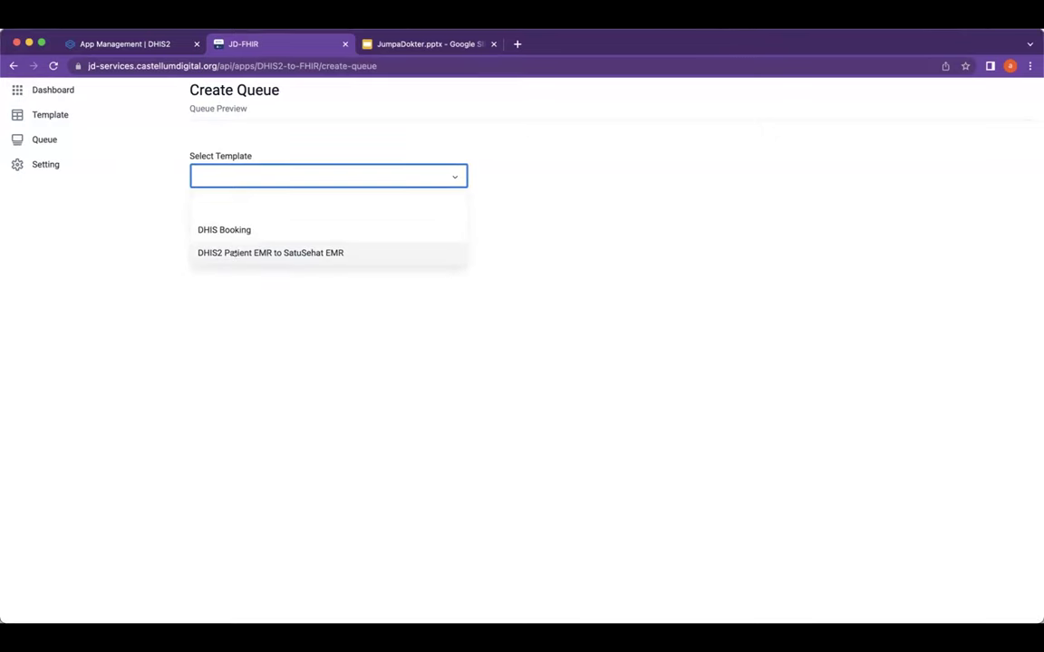
pyautogui.click(233, 254)
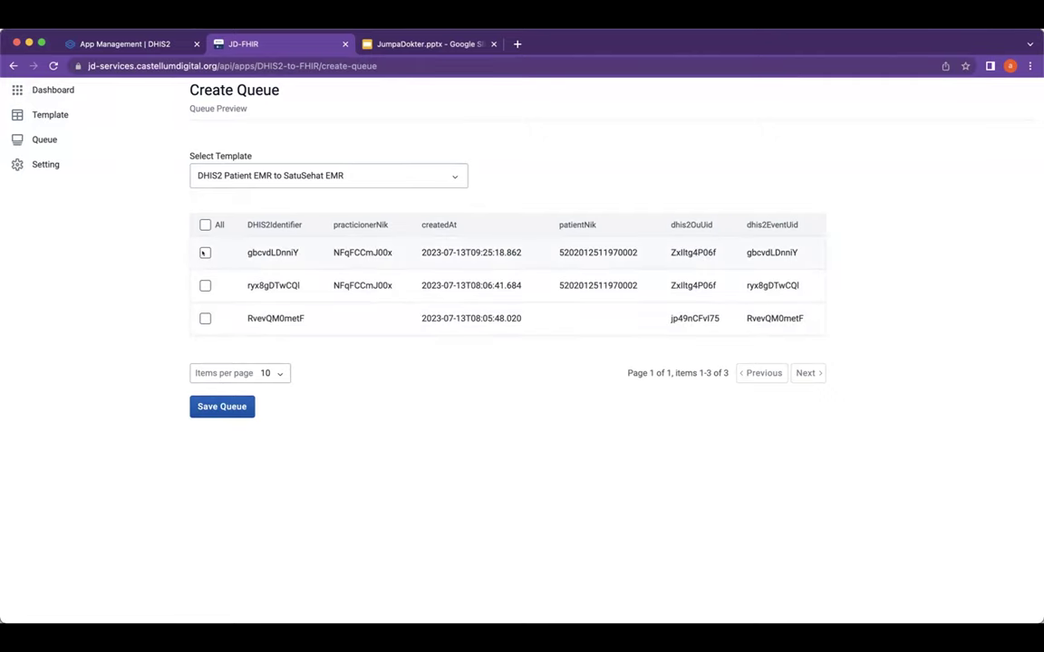
pyautogui.click(205, 252)
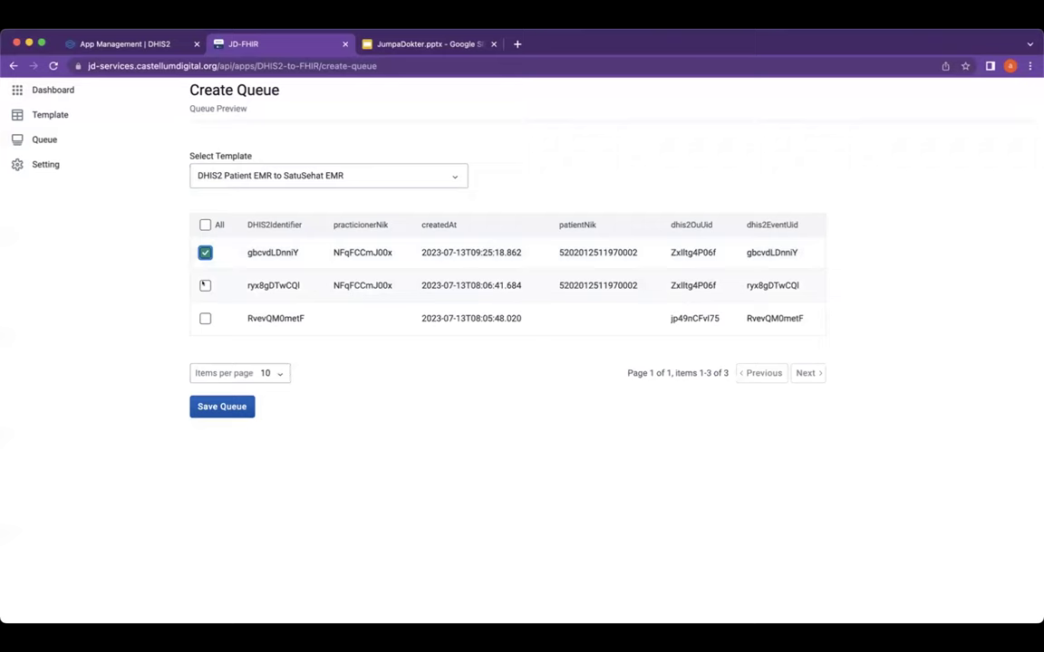
pyautogui.click(205, 285)
# - Queue the two ticked events and expand the first queue entry's DHIS2 data and FHIR Encounter JSON
pyautogui.click(221, 407)
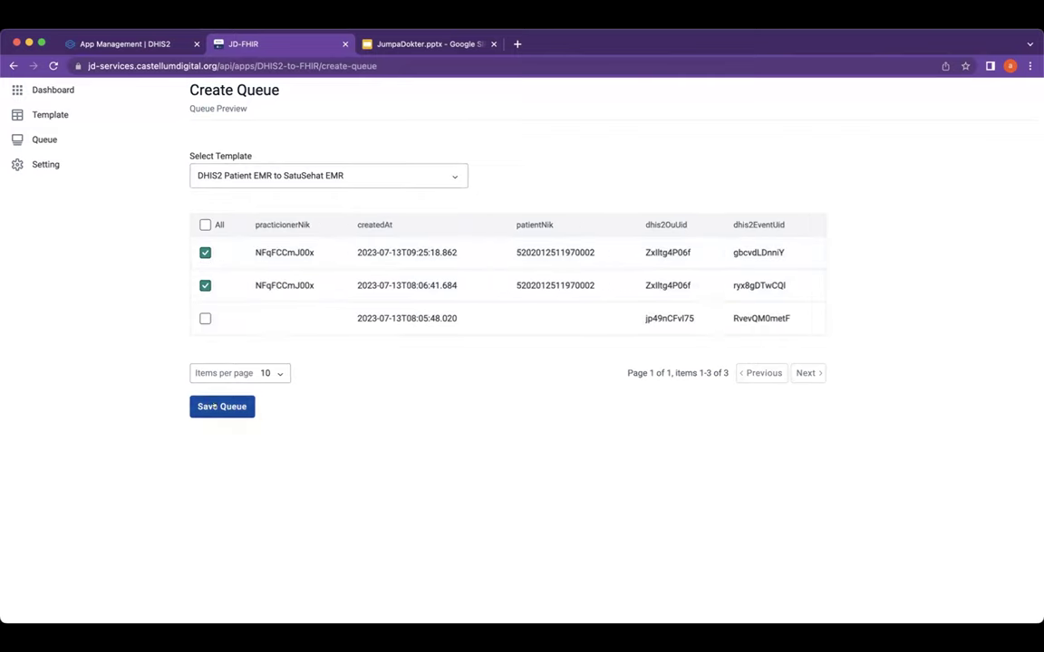
pyautogui.click(45, 139)
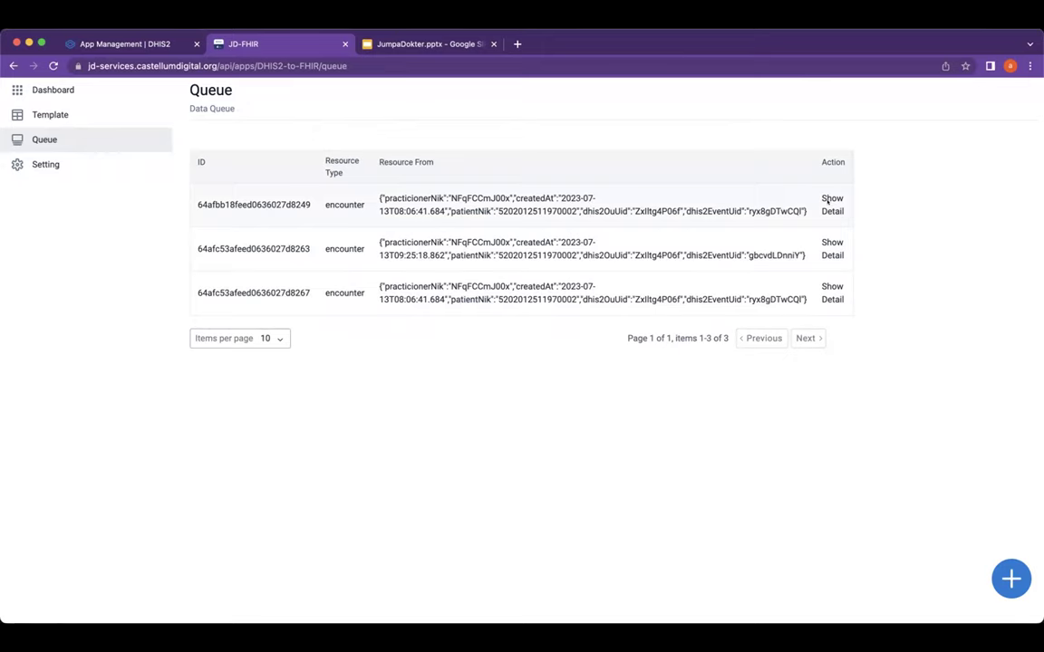
pyautogui.click(827, 201)
pyautogui.click(385, 353)
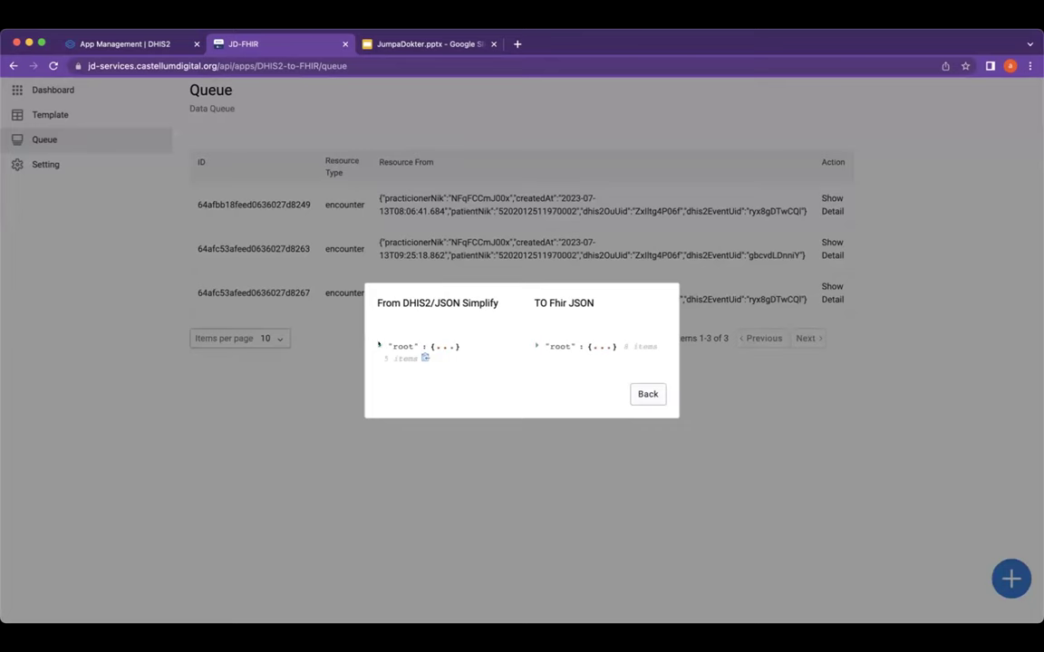
pyautogui.click(536, 282)
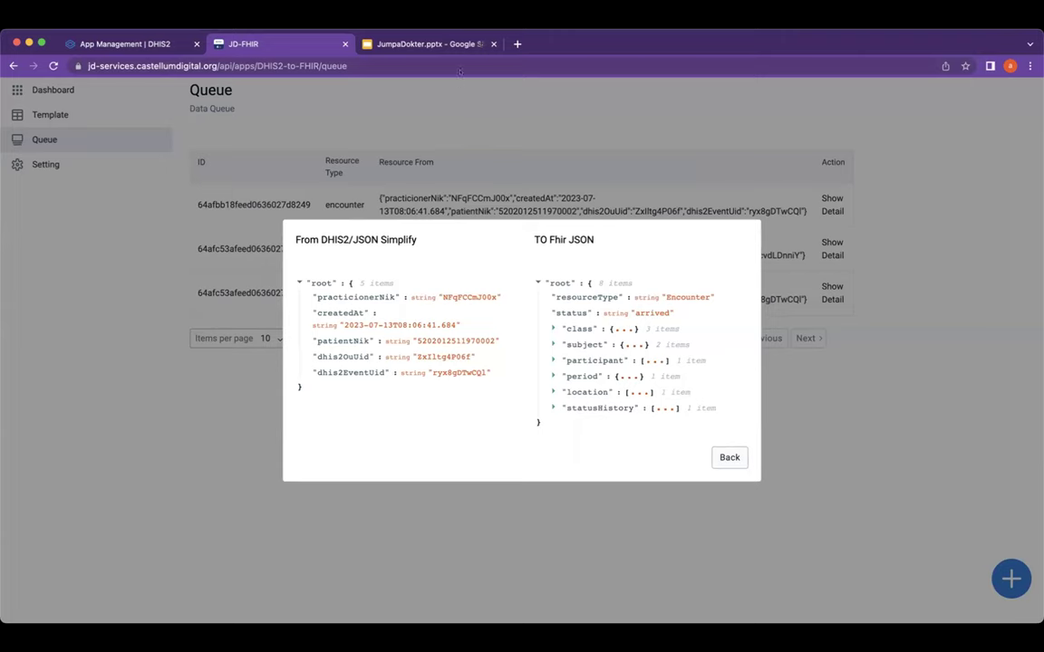
# - Close the queue record's DHIS2-to-FHIR JSON detail and switch to the App Management | DHIS2 tab
pyautogui.click(679, 125)
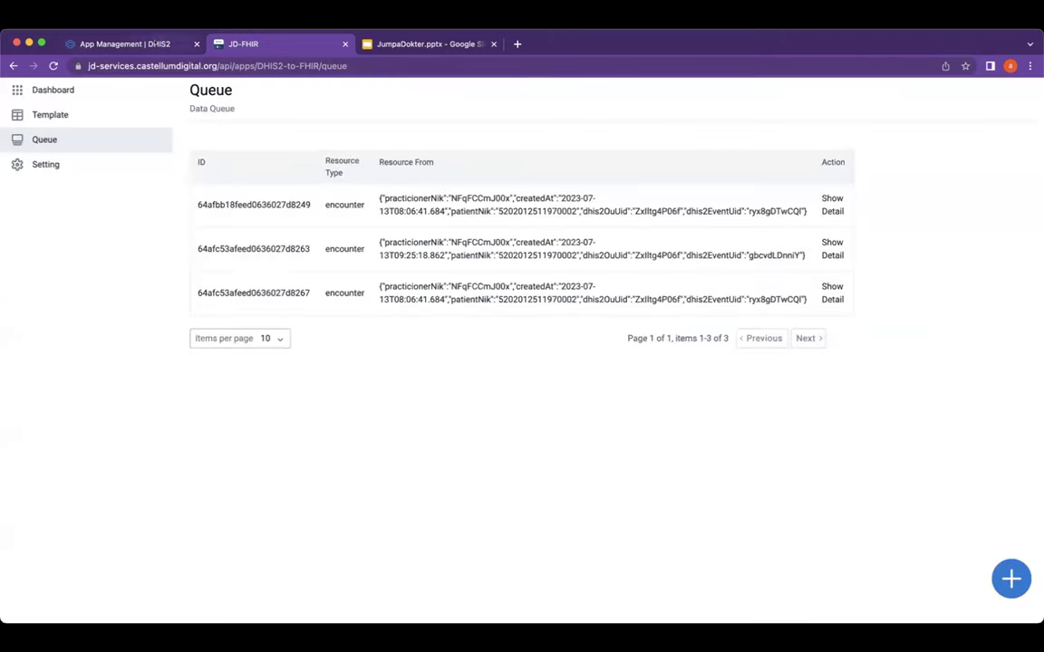
pyautogui.click(140, 41)
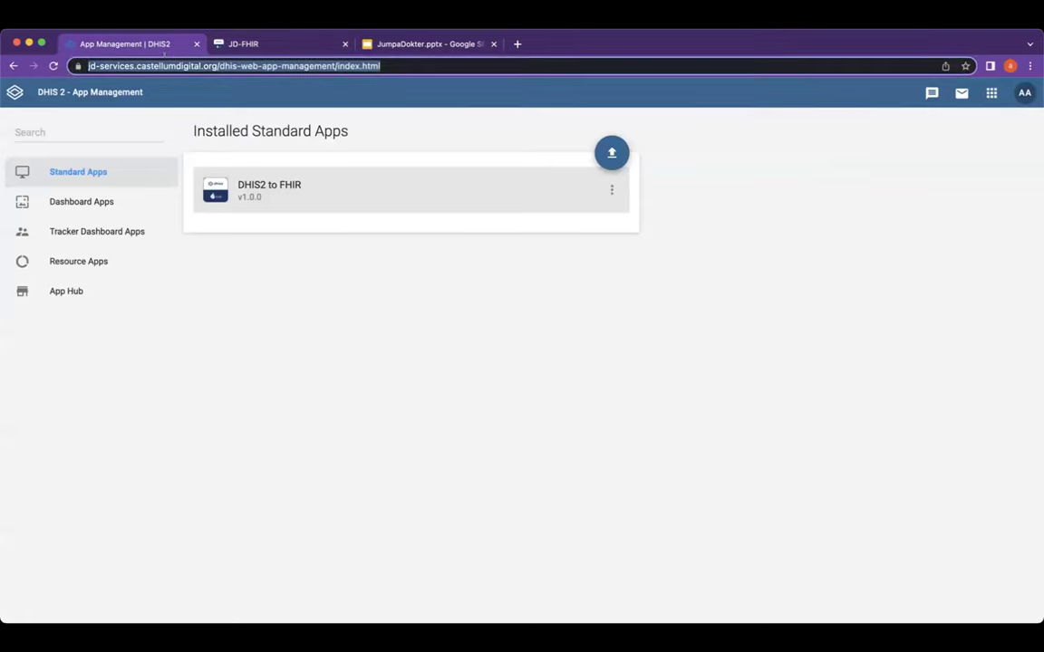
# - Go to the GitLab repository site, sign in with saved credentials, and filter to personal projects
pyautogui.write('repos')
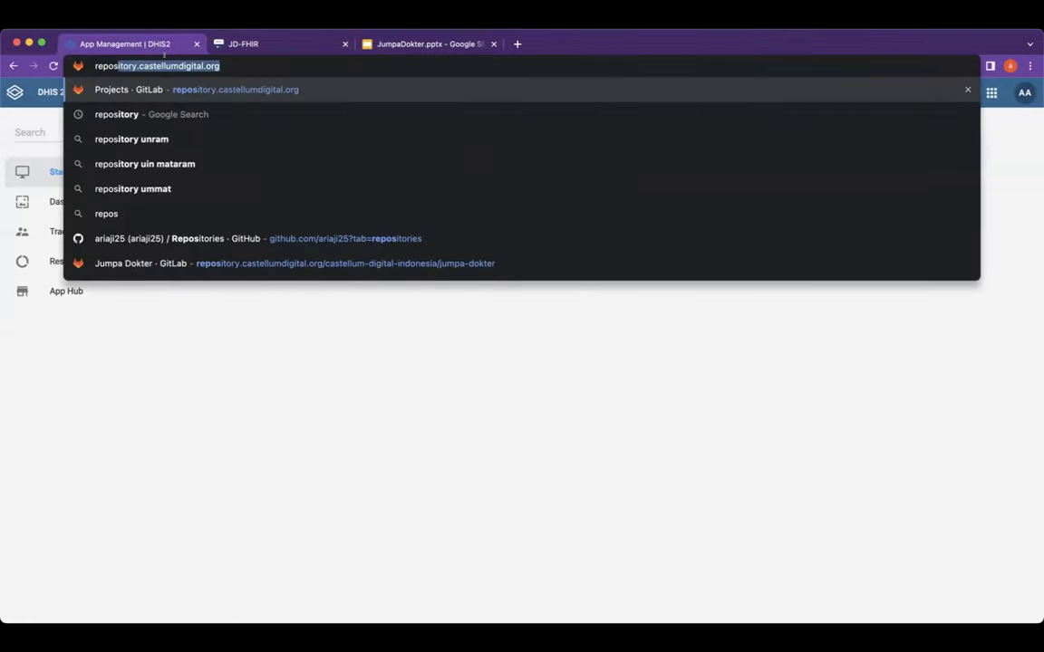
pyautogui.press('Return')
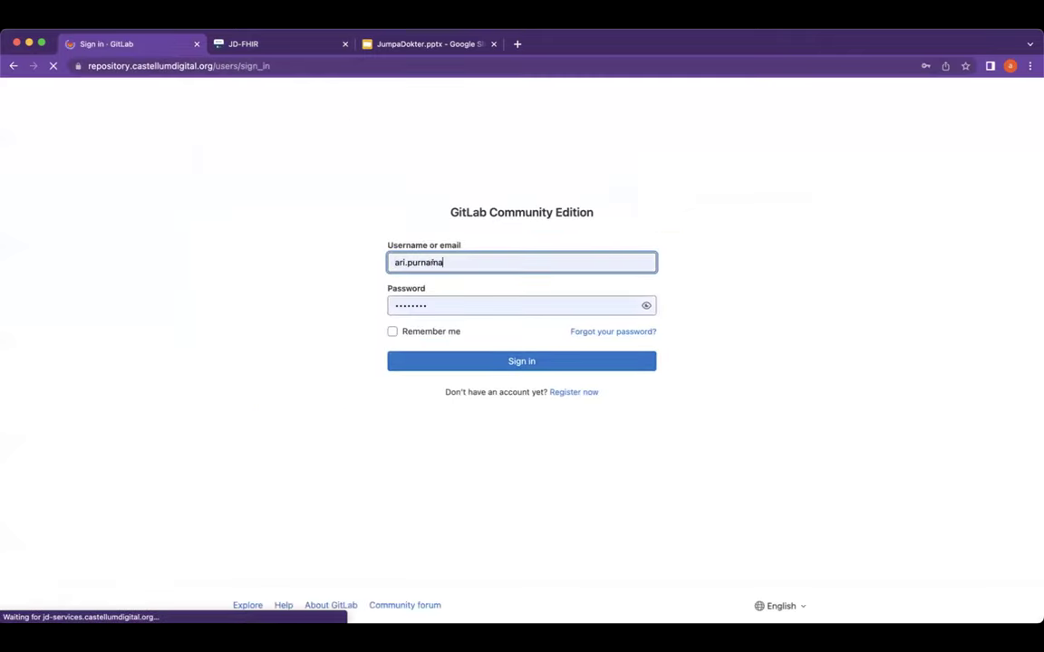
pyautogui.click(463, 359)
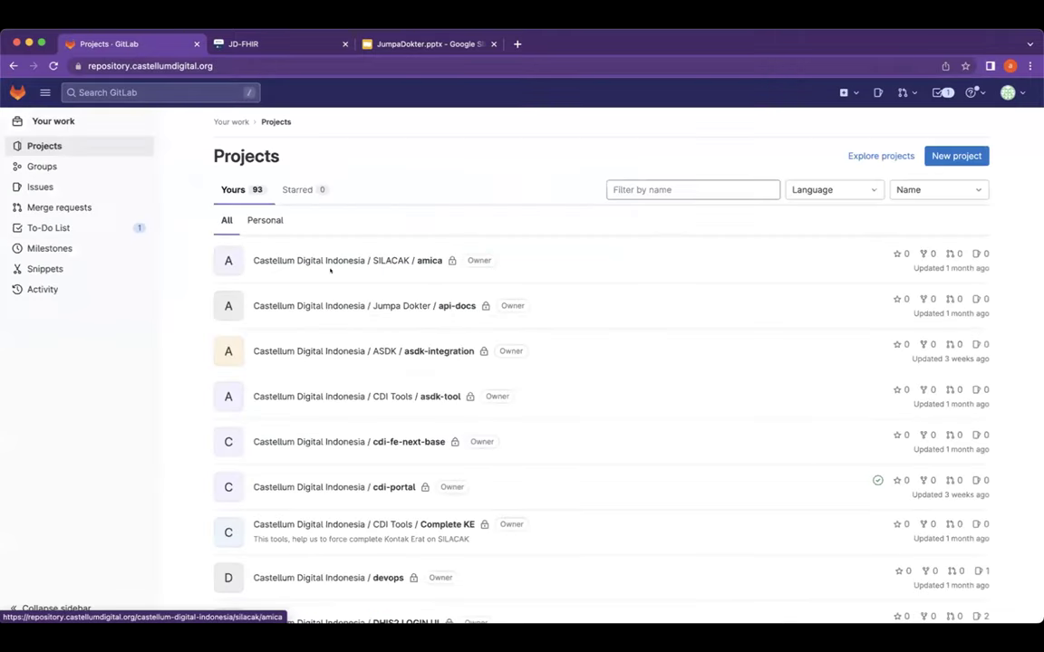
pyautogui.scroll(-1, 331, 270)
pyautogui.click(265, 167)
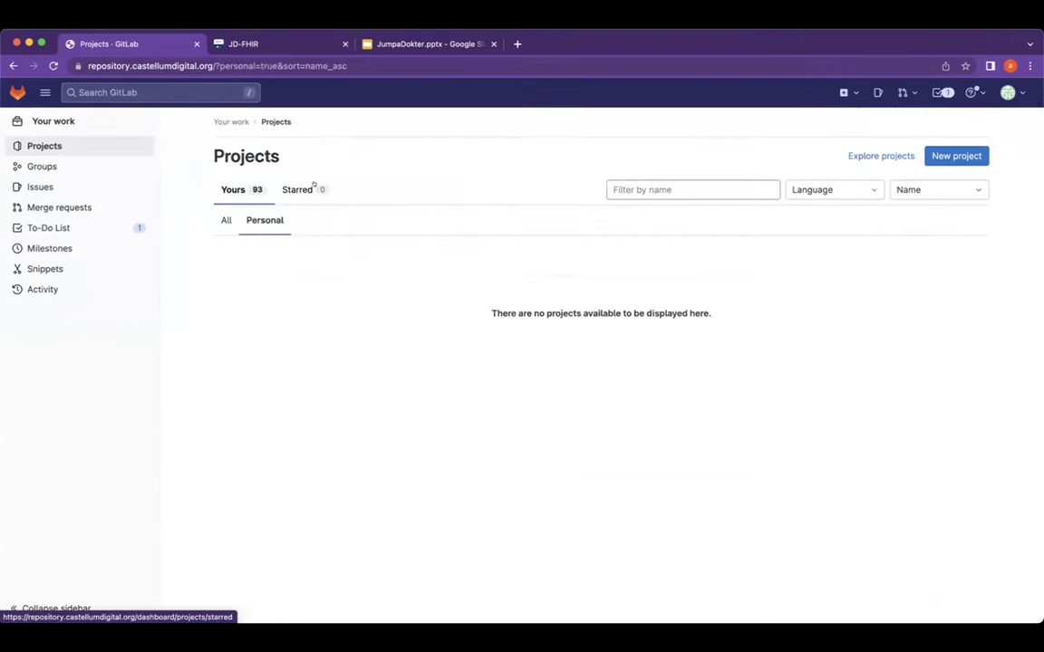
# - Navigate Groups > Castellum Digital Indonesia > Jumpa Dokter > jd-mobile-new and launch the Web IDE
pyautogui.click(41, 166)
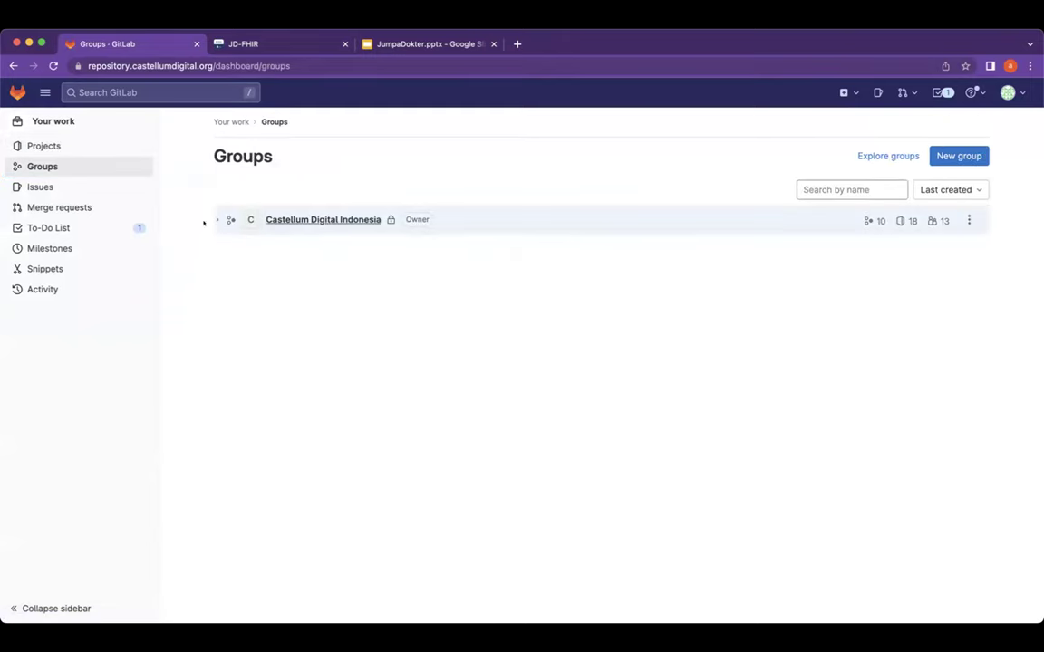
pyautogui.click(216, 219)
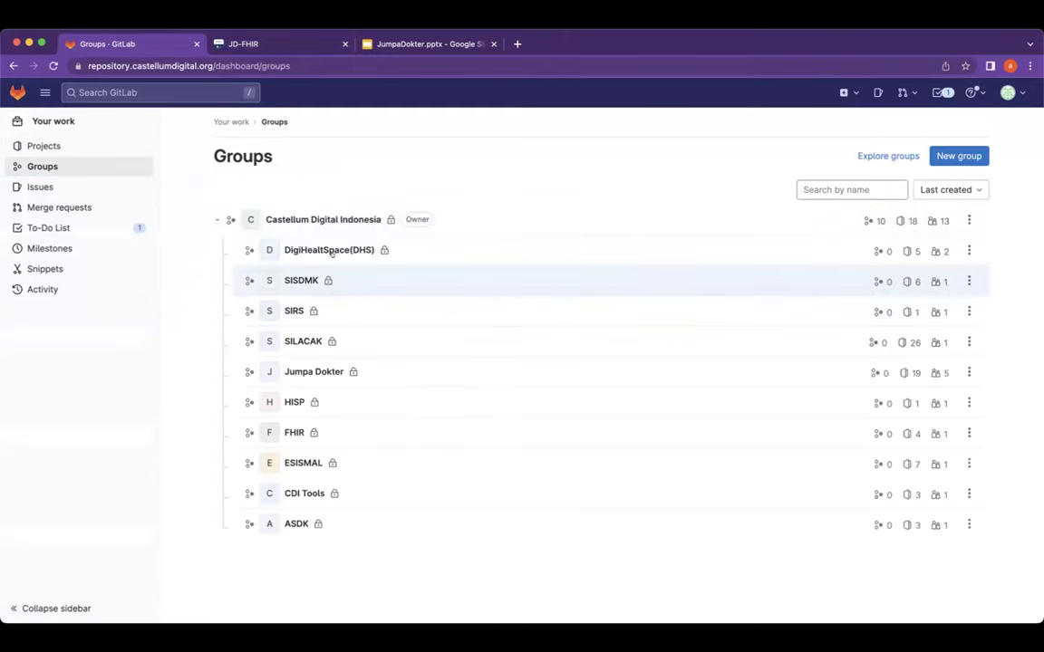
pyautogui.click(302, 371)
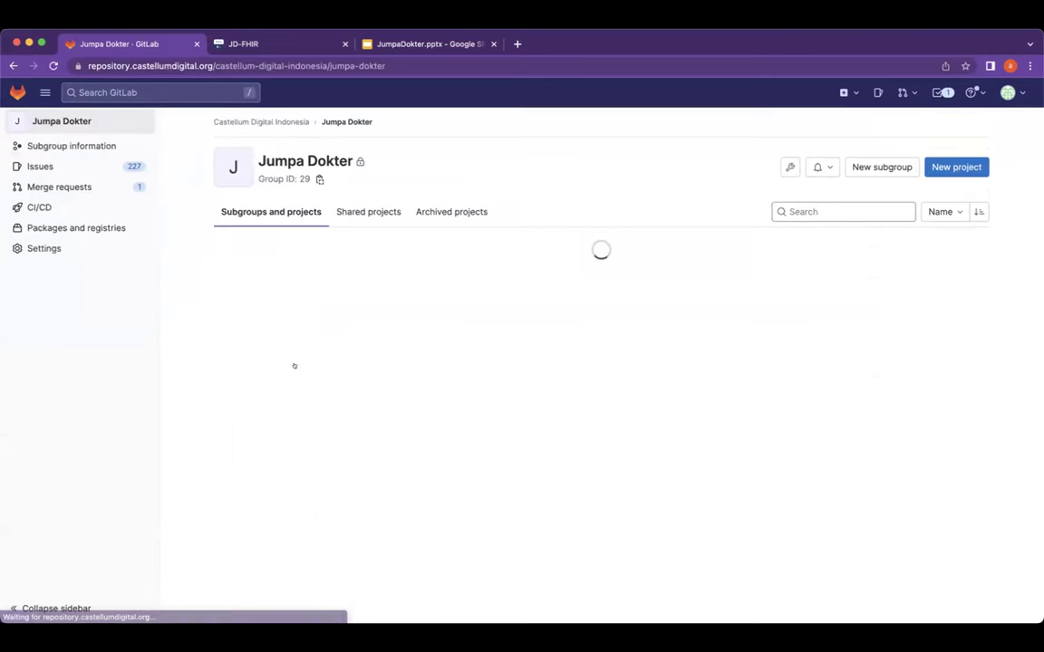
pyautogui.scroll(-5, 293, 364)
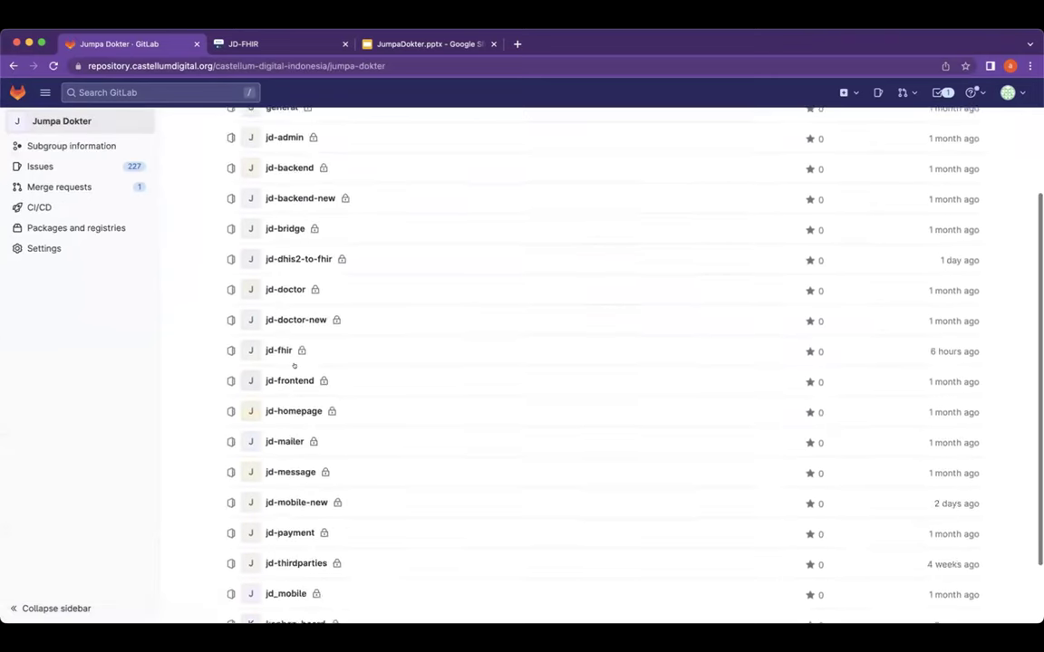
pyautogui.scroll(2, 295, 365)
pyautogui.scroll(2, 294, 364)
pyautogui.scroll(-4, 293, 366)
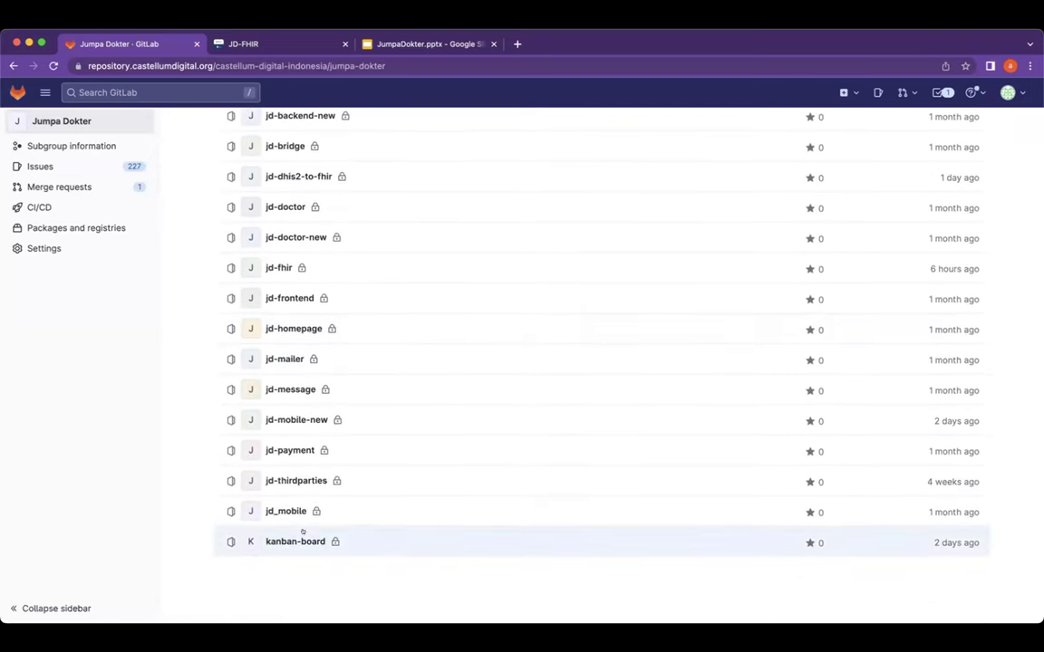
pyautogui.click(292, 420)
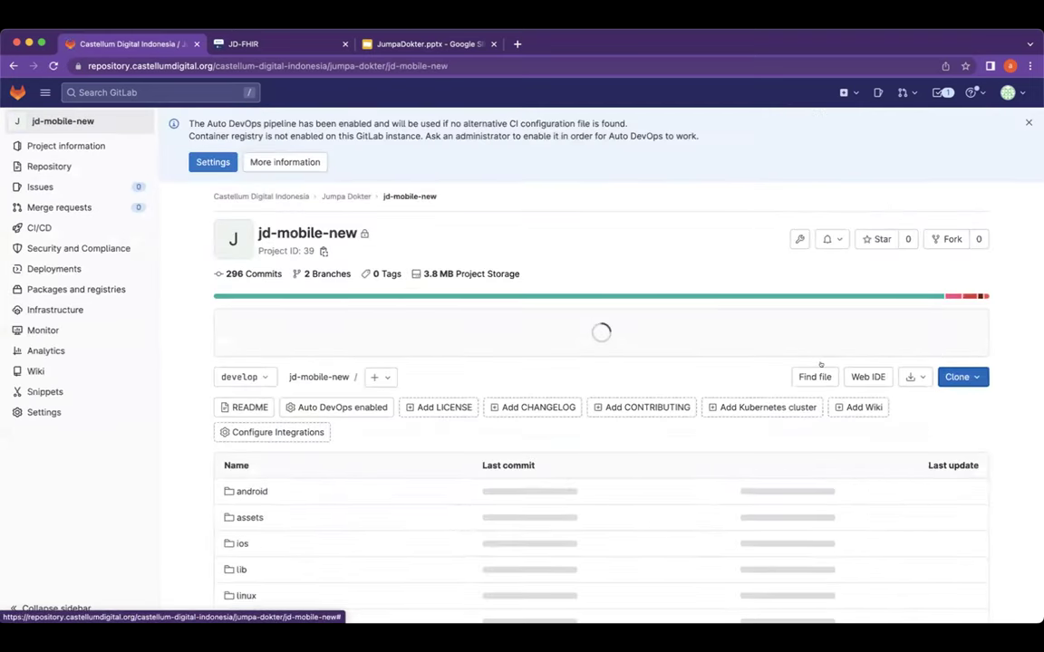
pyautogui.click(867, 376)
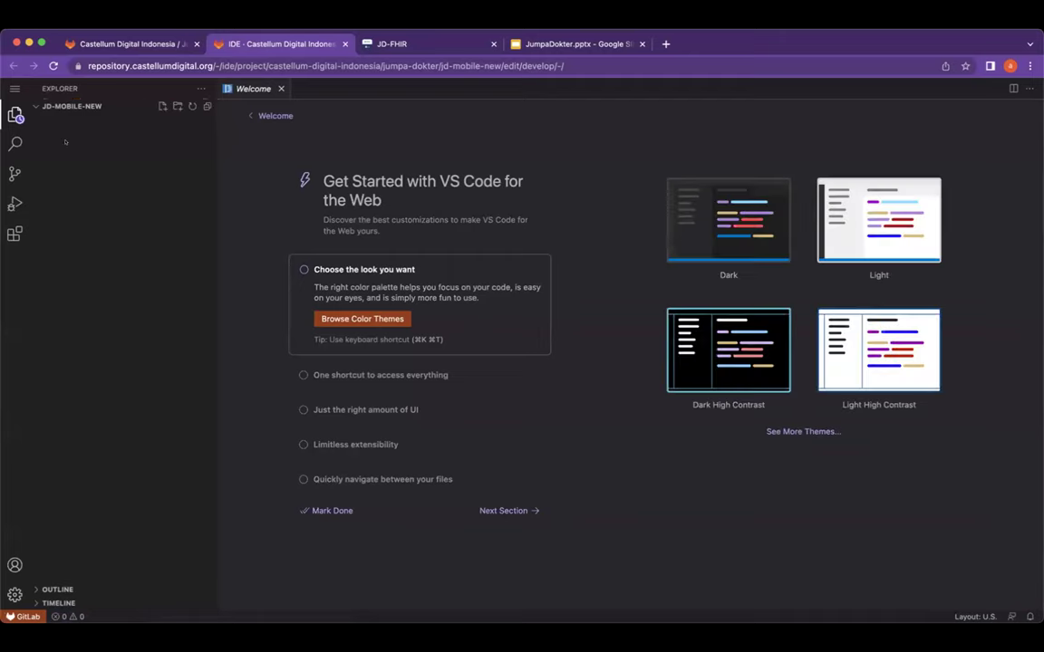
# - Show the Explorer file tree, expand windows and lib, and open app.dart
pyautogui.click(15, 114)
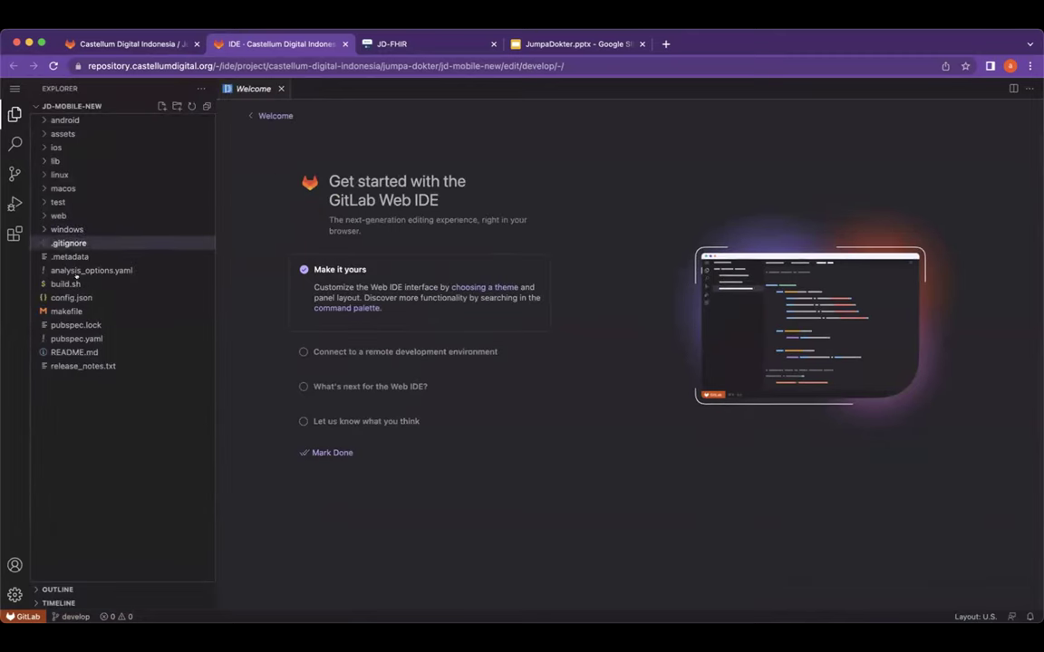
pyautogui.click(39, 230)
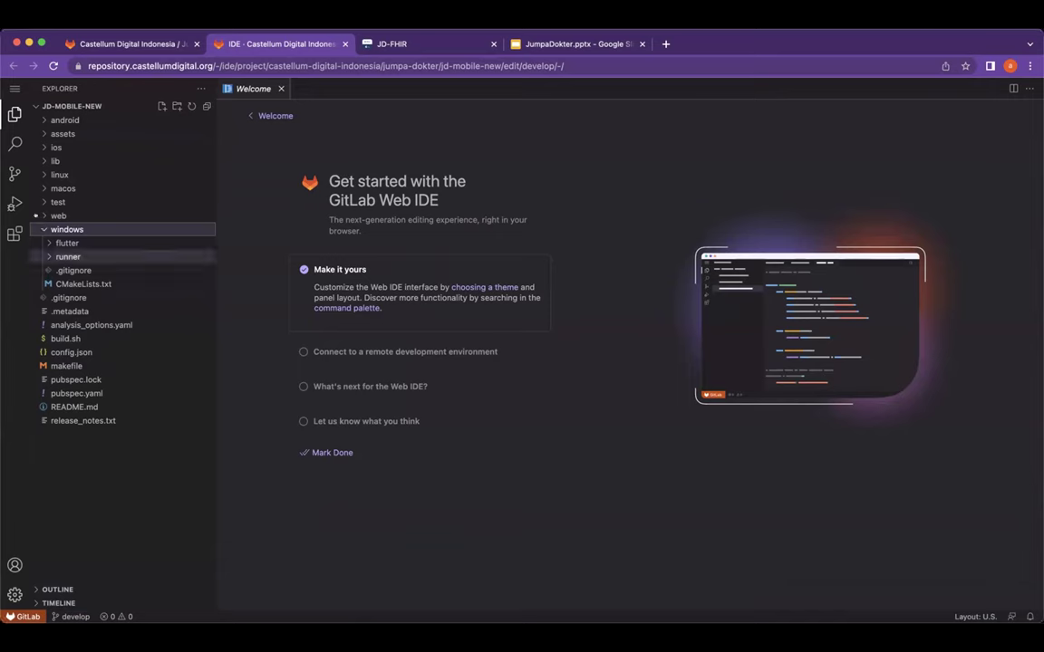
pyautogui.click(45, 160)
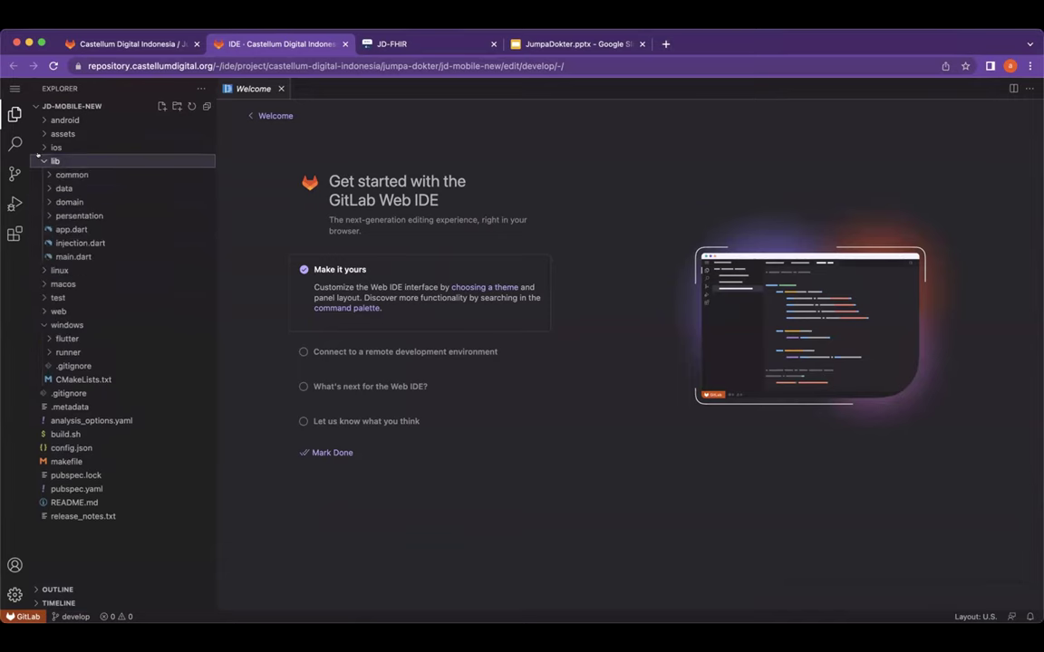
pyautogui.click(73, 229)
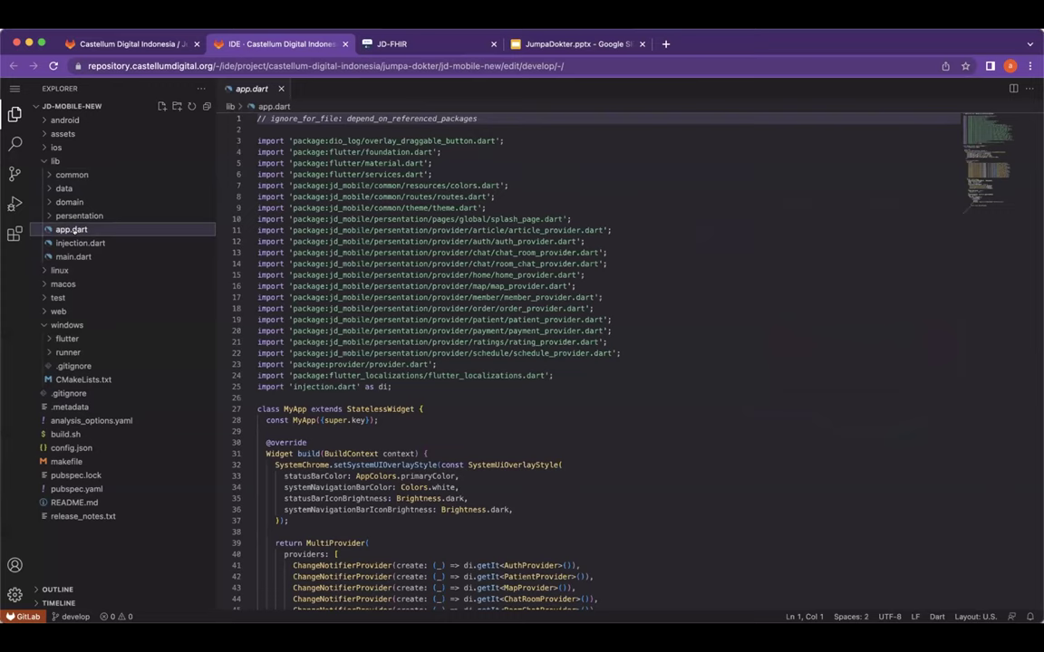
# - Expand lib/domain/entities, open service_jd_entities.dart, and expand the booking entities folder
pyautogui.click(56, 202)
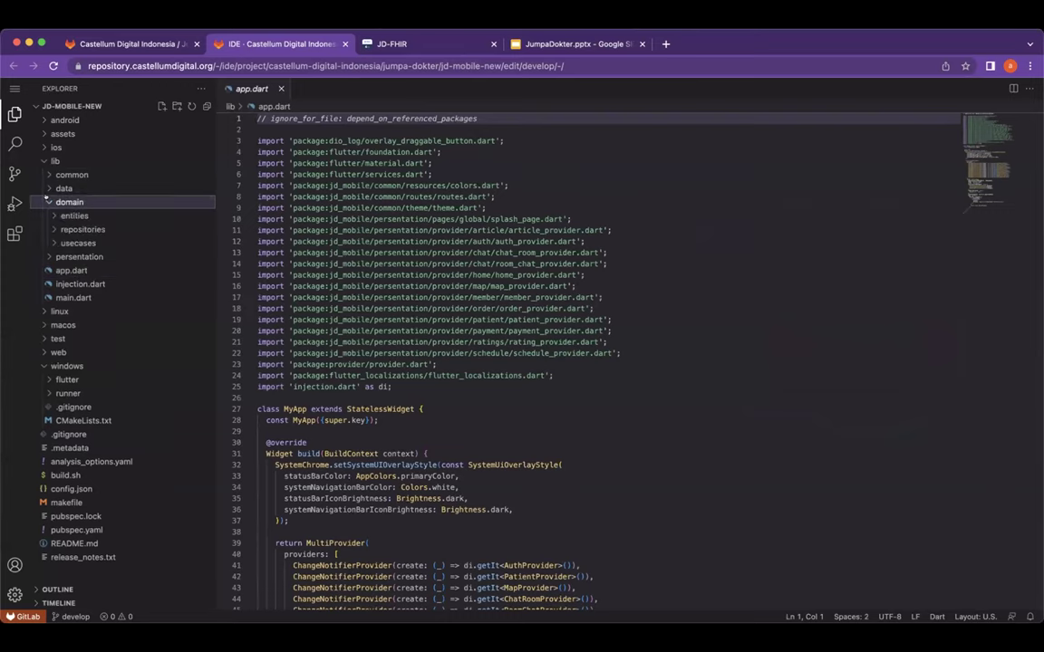
pyautogui.click(54, 216)
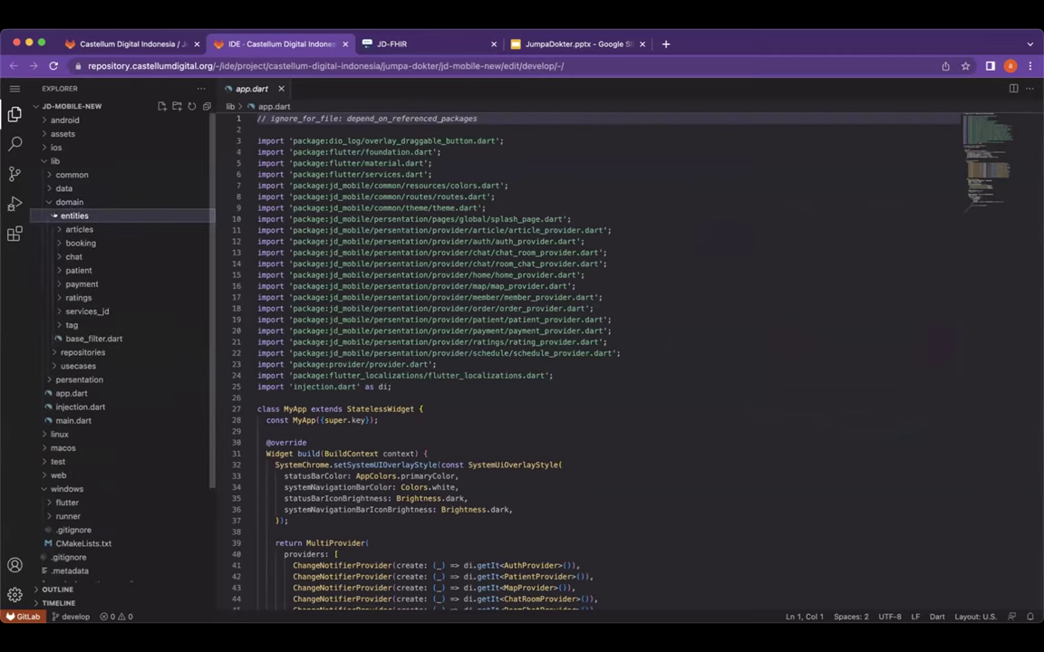
pyautogui.click(86, 311)
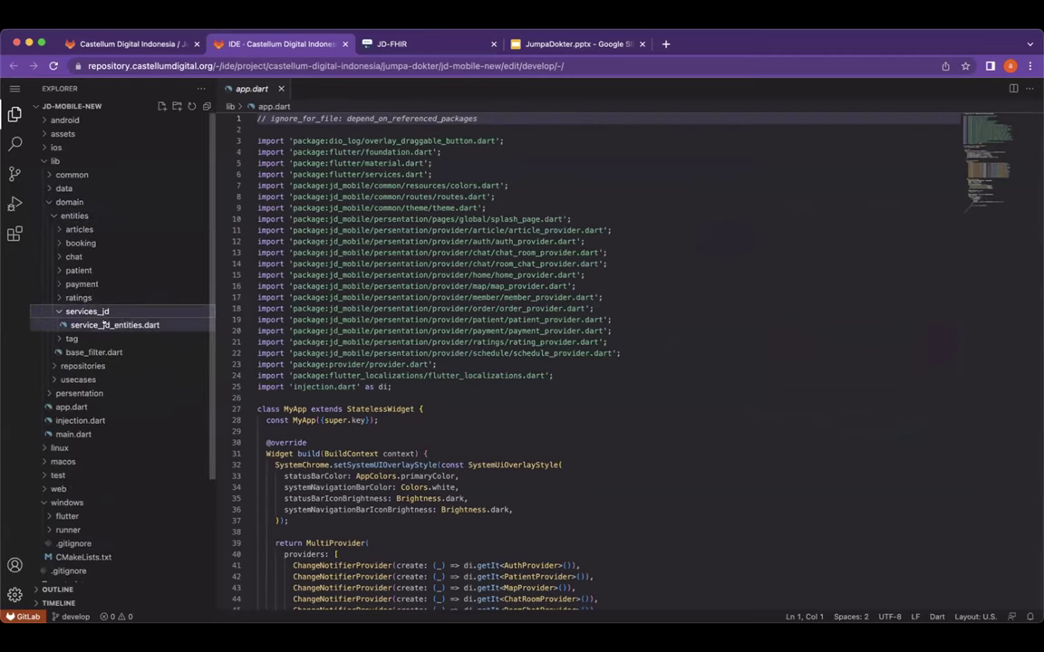
pyautogui.click(105, 324)
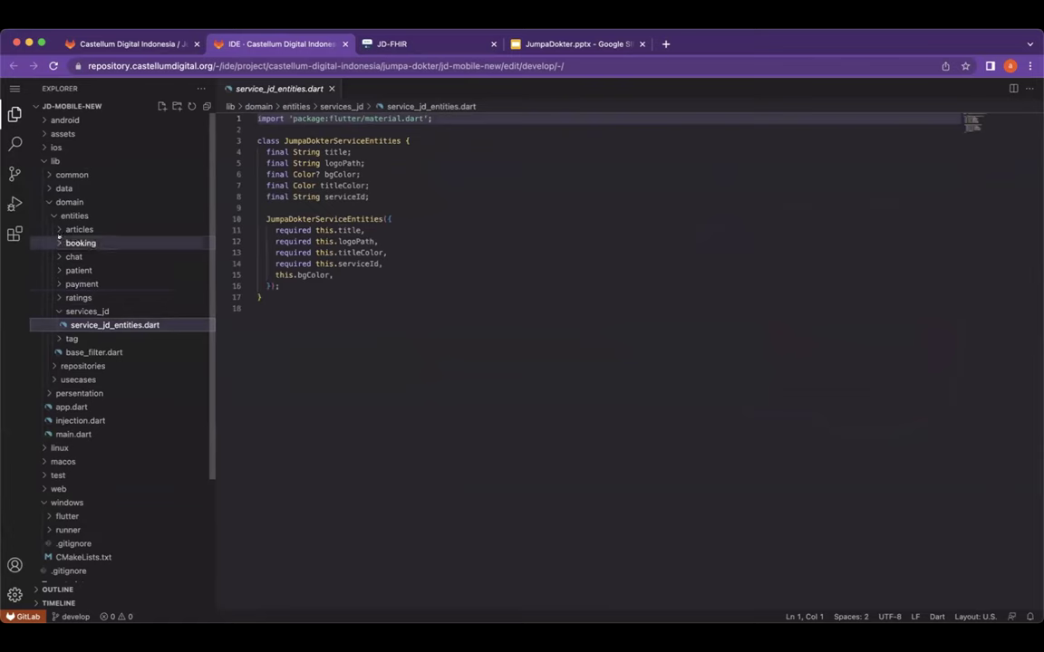
pyautogui.click(79, 242)
# - Open articles_repositpry_impl.dart from lib/data/repositories/articles
pyautogui.click(60, 188)
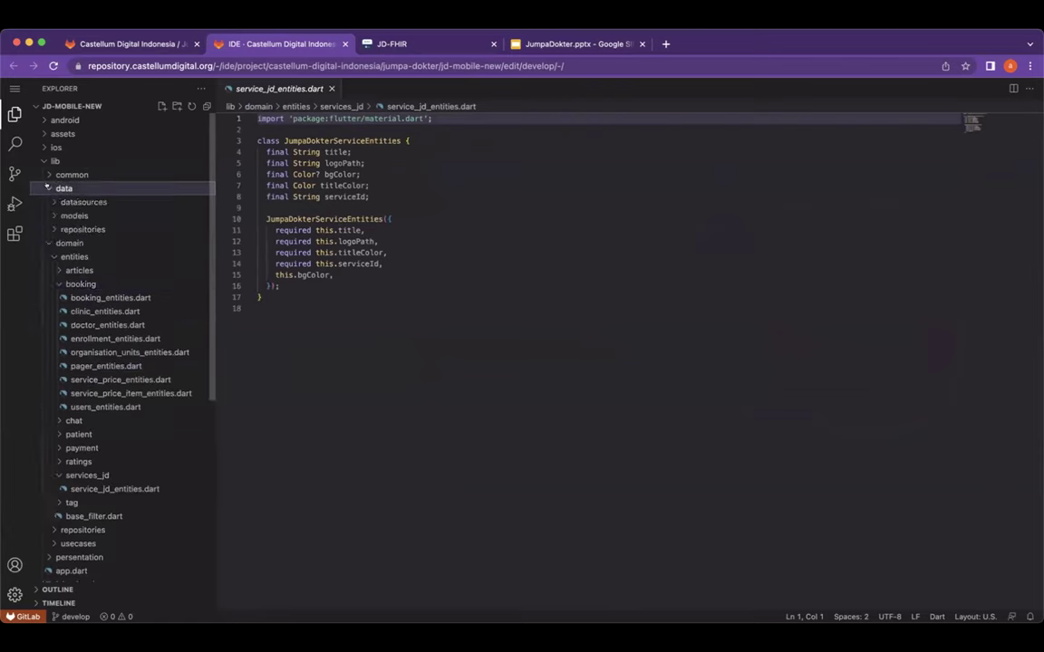
pyautogui.click(51, 228)
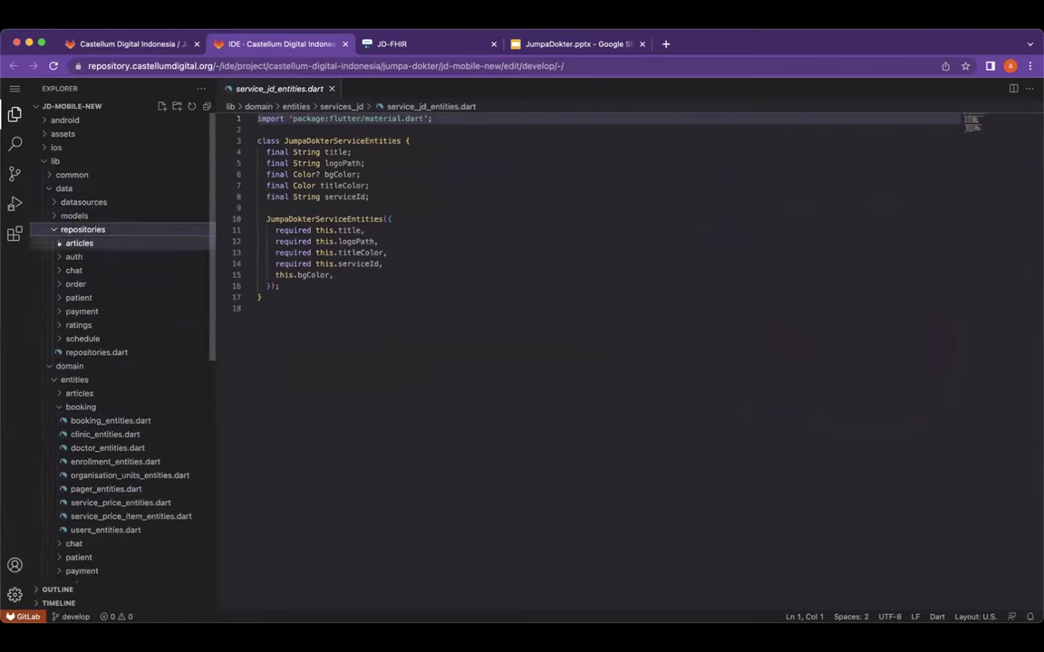
pyautogui.click(79, 243)
pyautogui.click(96, 257)
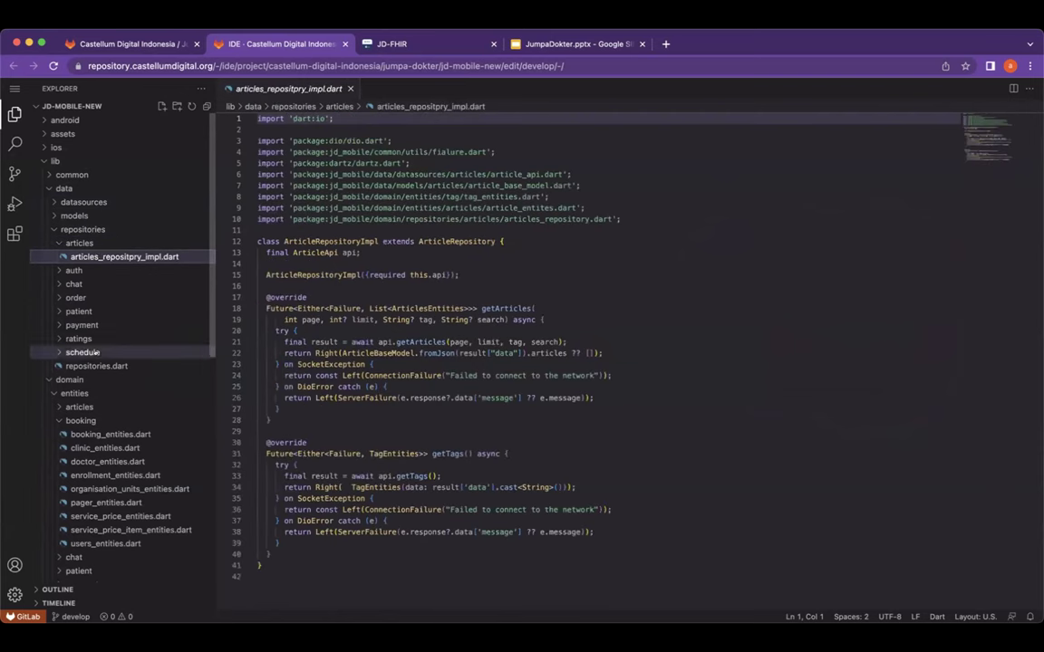
# - Read through articles_repositpry_impl.dart, then collapse the repositories, data and domain folders
pyautogui.scroll(-10, 81, 344)
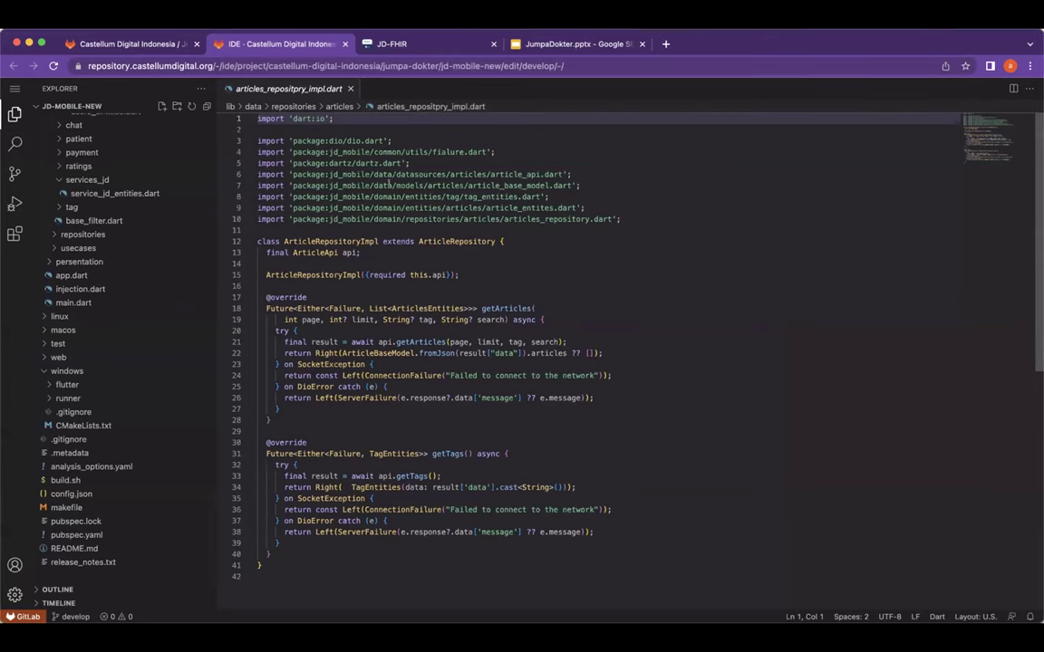
pyautogui.scroll(8, 156, 293)
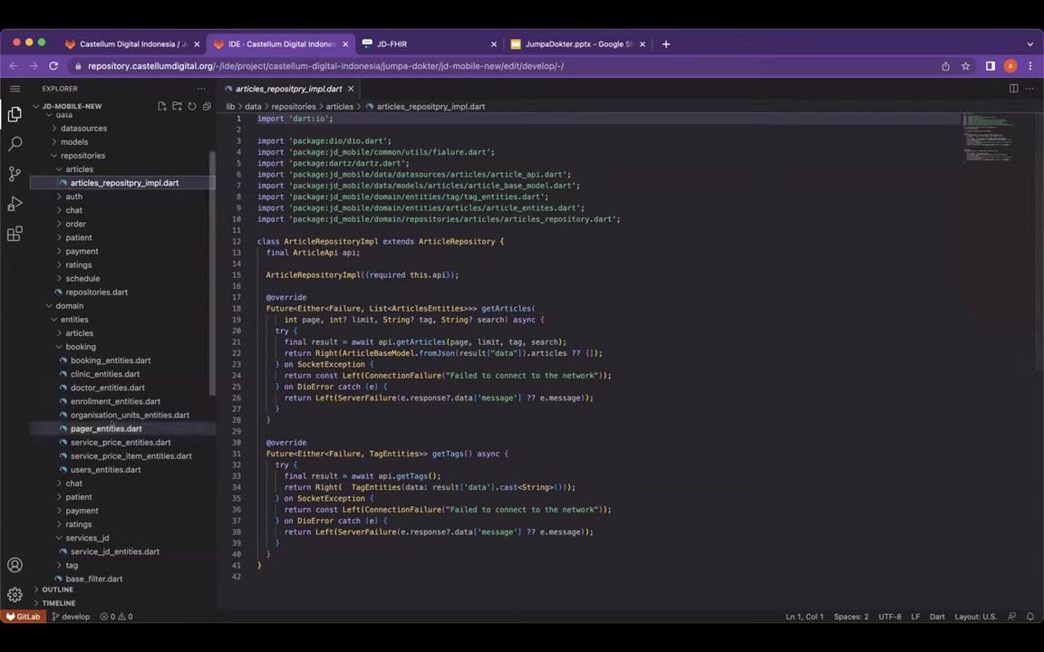
pyautogui.scroll(-10, 113, 425)
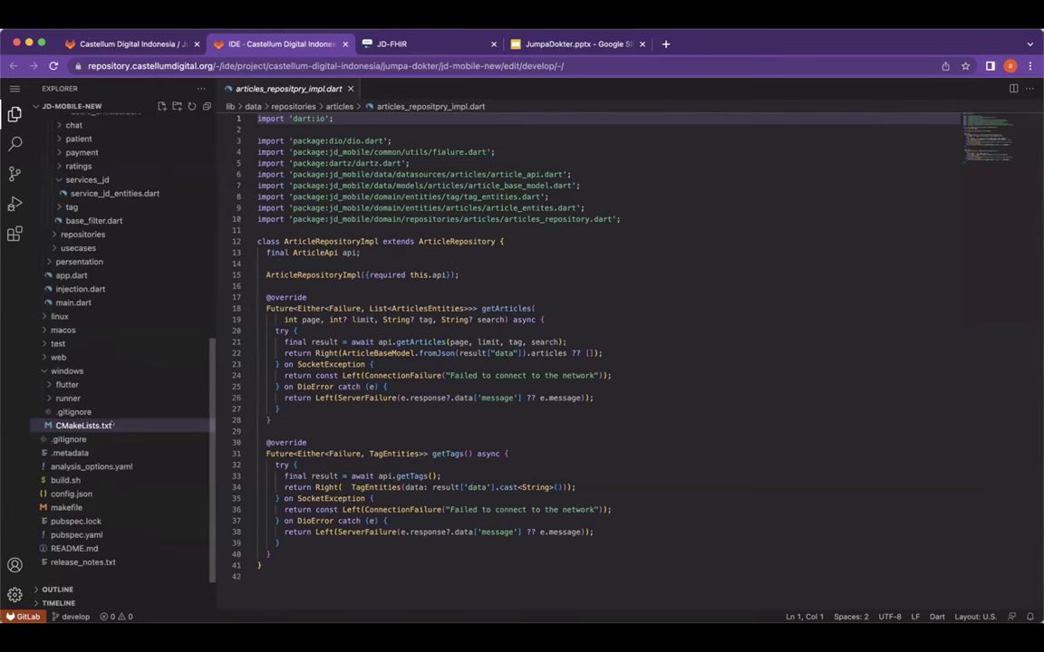
pyautogui.scroll(10, 133, 353)
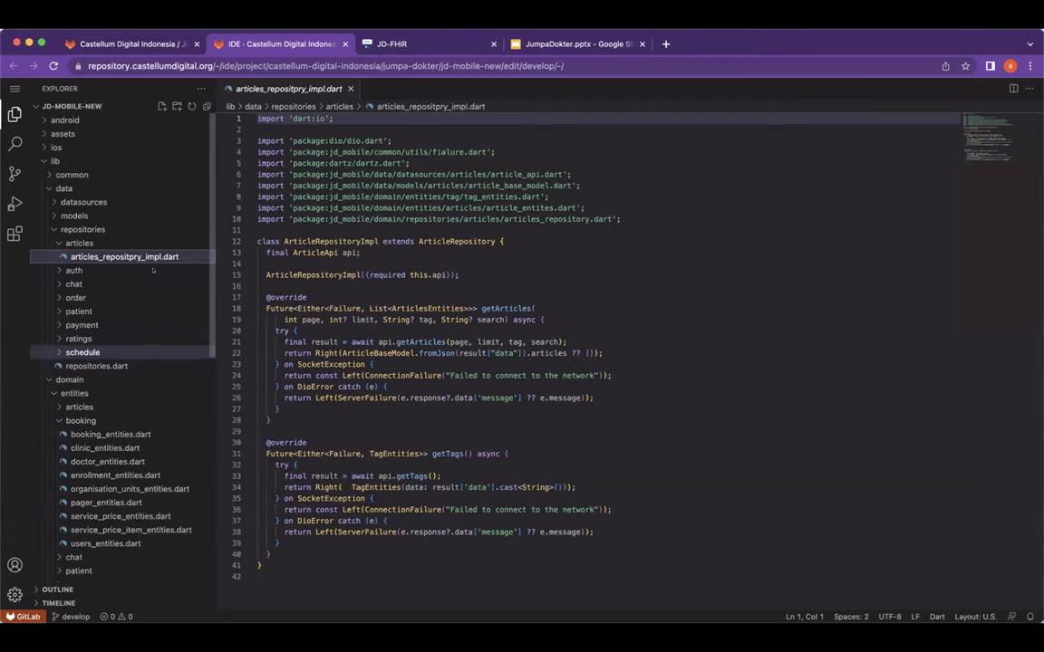
pyautogui.click(52, 229)
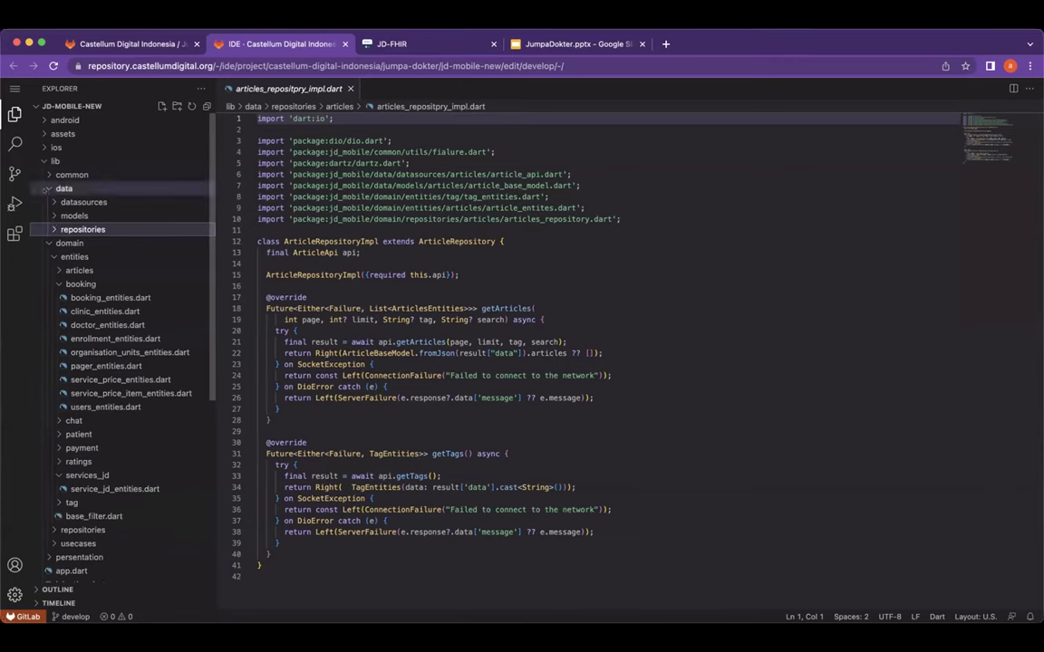
pyautogui.click(49, 187)
pyautogui.click(50, 201)
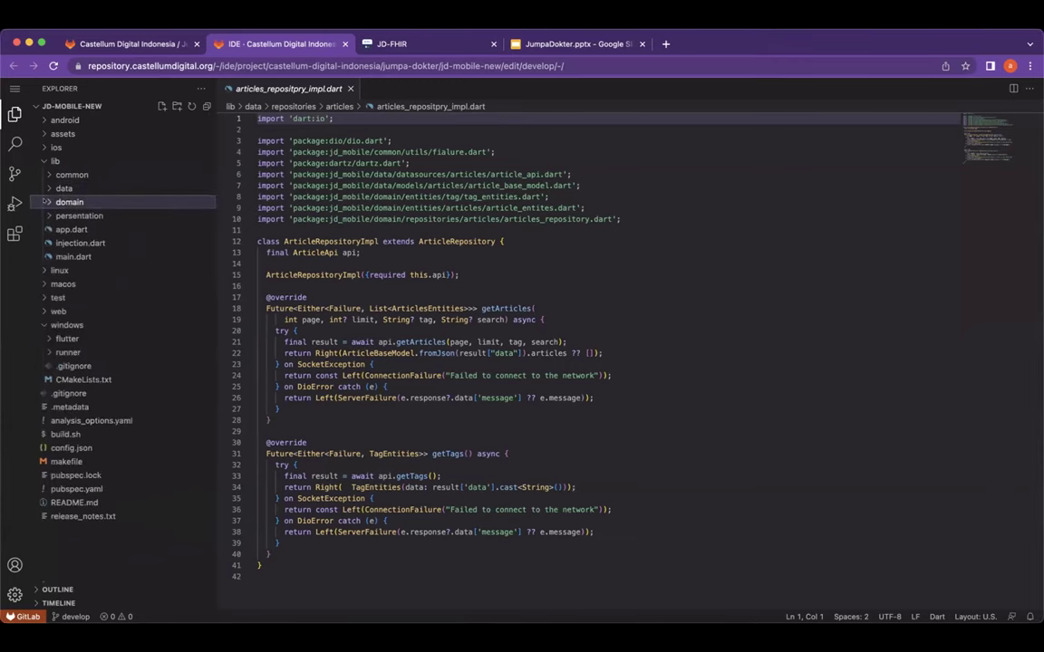
# - Expand presentation/provider, re-expand data, datasources and repositories, and collapse the articles folder
pyautogui.click(49, 216)
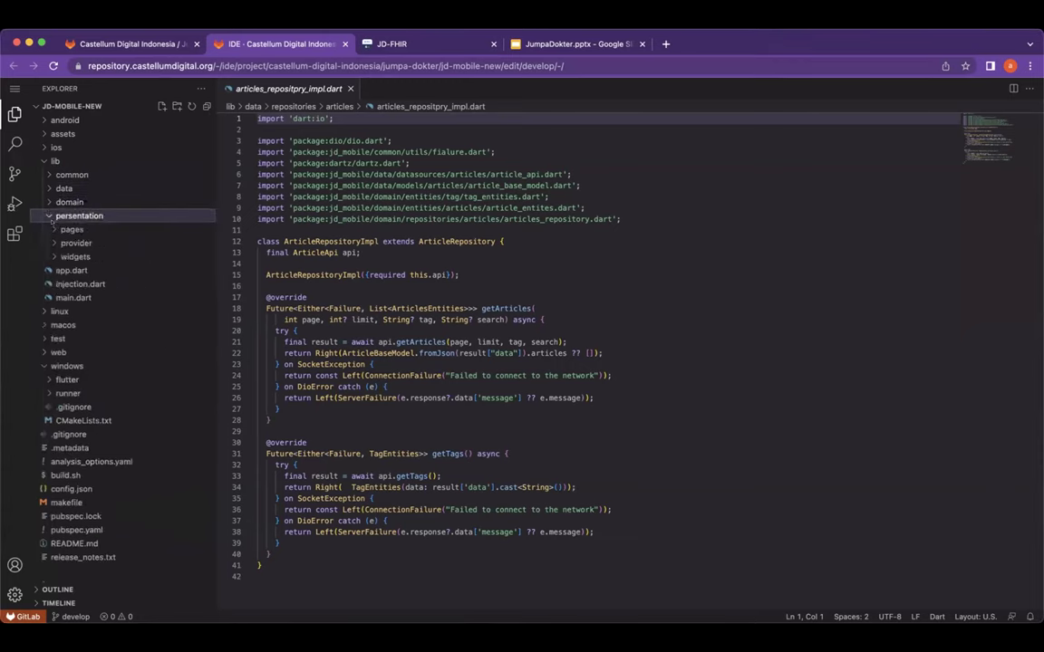
pyautogui.click(53, 243)
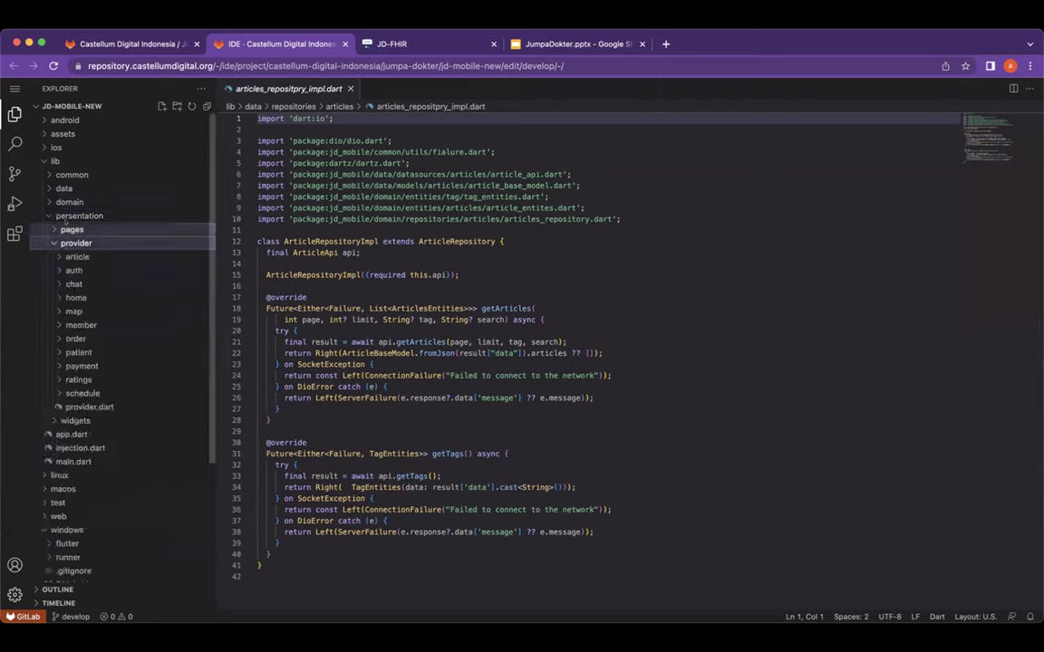
pyautogui.click(50, 187)
pyautogui.click(73, 201)
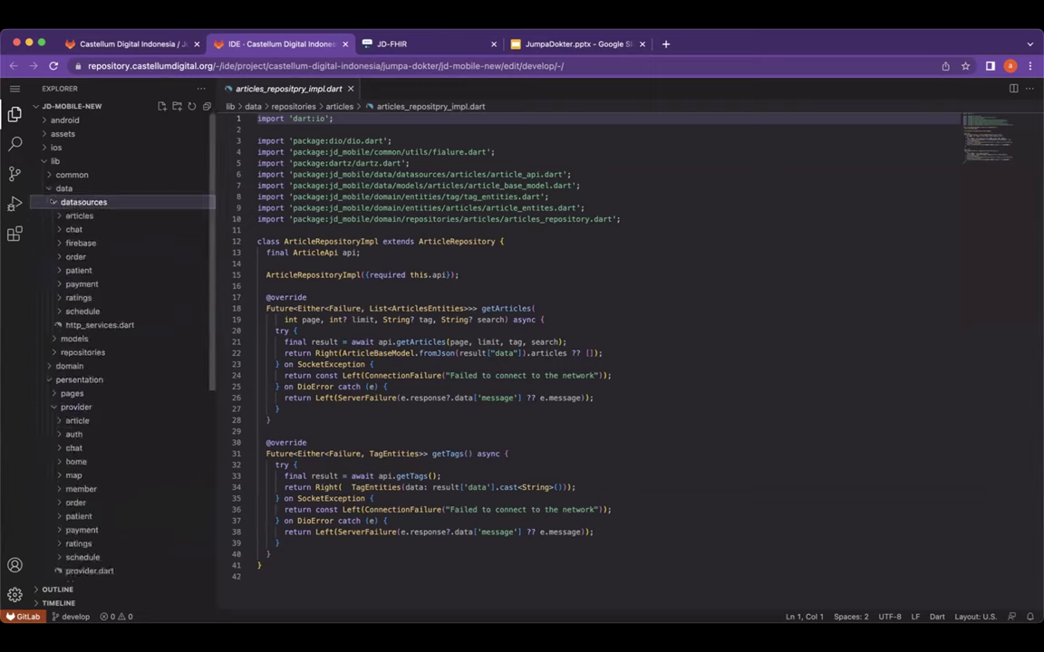
pyautogui.click(73, 351)
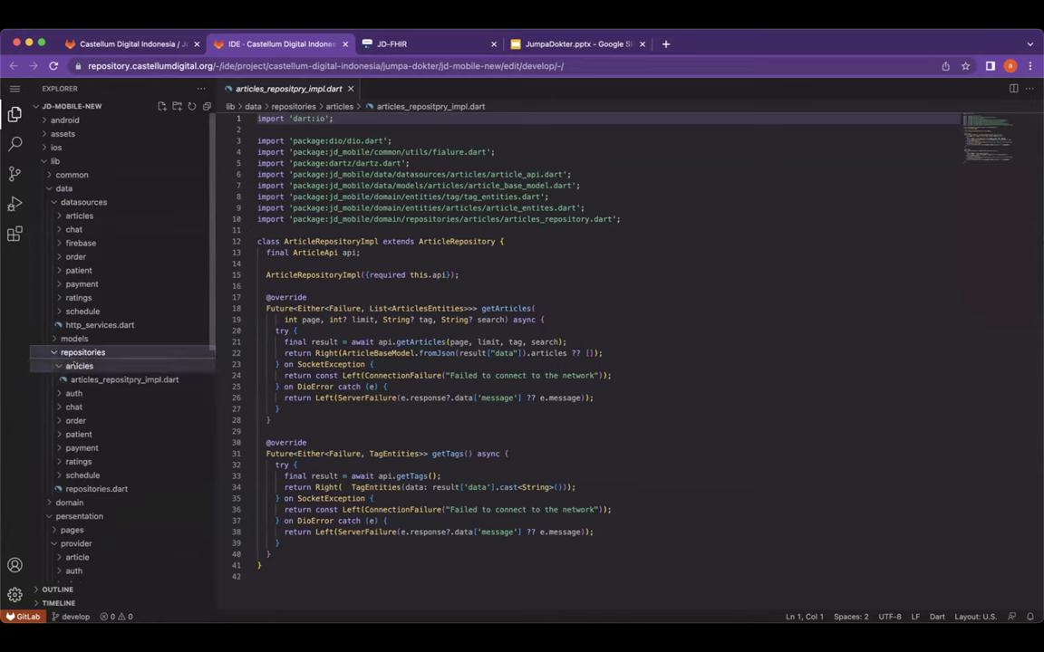
pyautogui.click(73, 380)
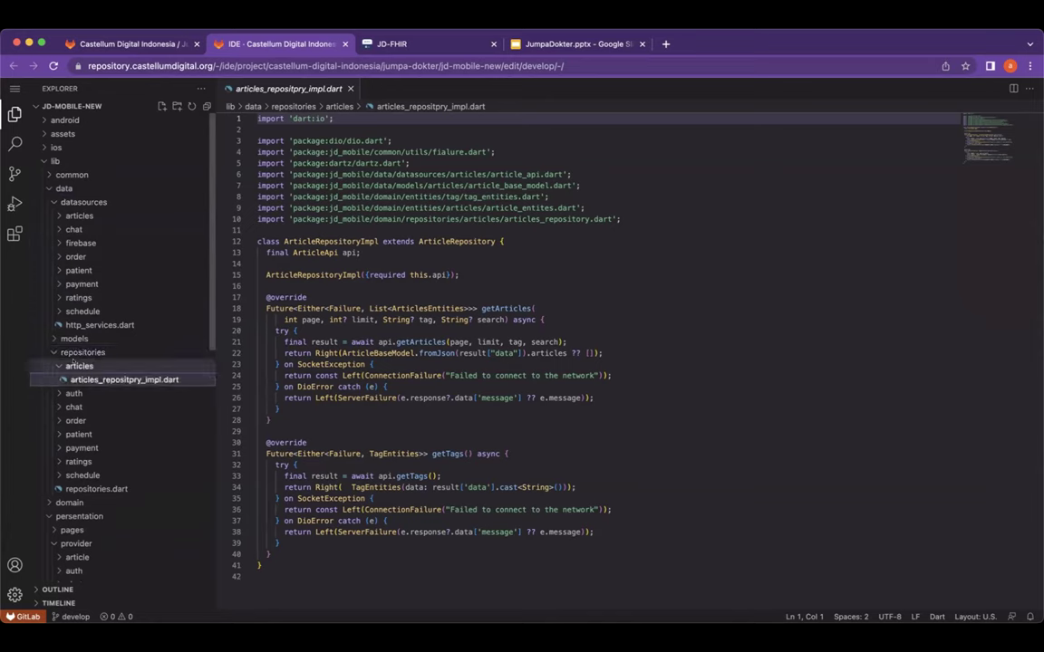
pyautogui.click(78, 366)
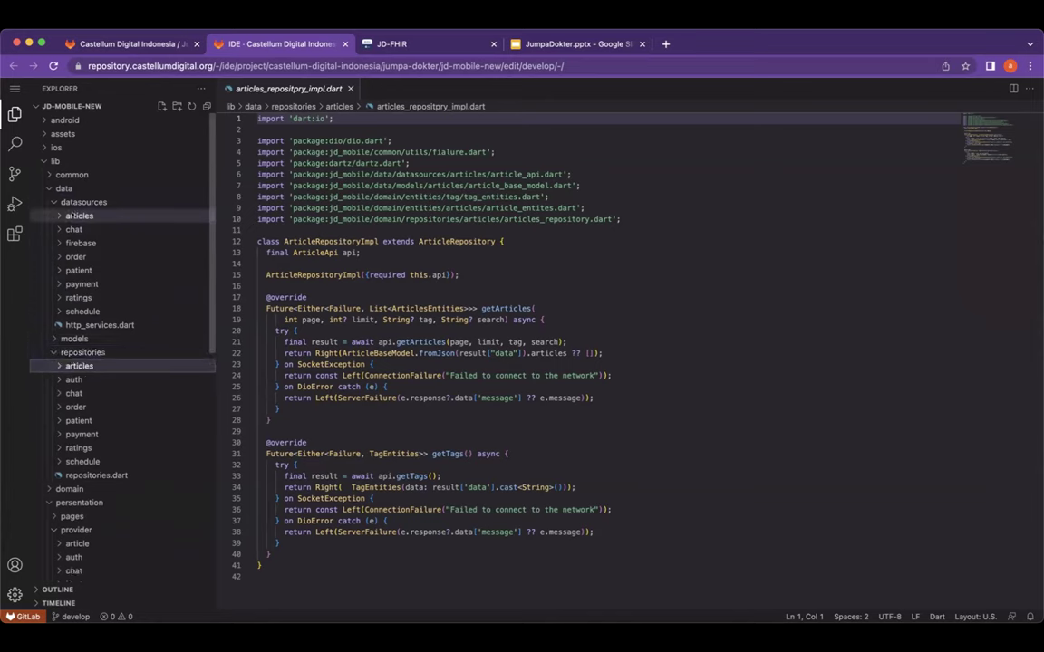
# - Open patient_api.dart from lib/data/datasources/patient and read through PatientApi's endpoints
pyautogui.click(78, 270)
pyautogui.click(98, 284)
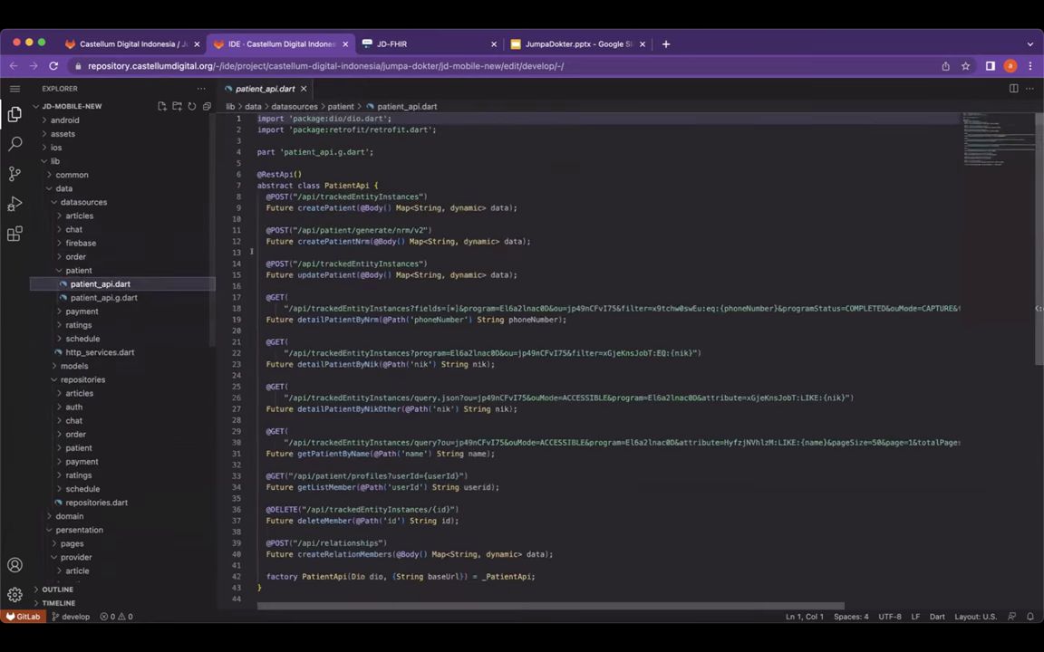
pyautogui.scroll(-5, 408, 344)
pyautogui.scroll(5, 451, 364)
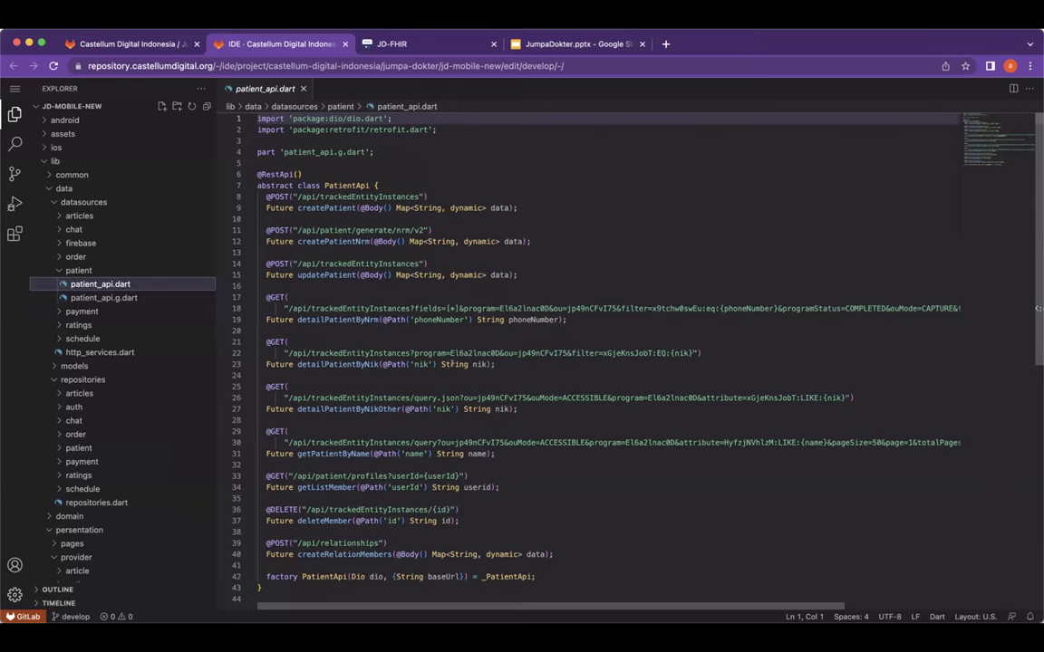
pyautogui.scroll(-1, 398, 332)
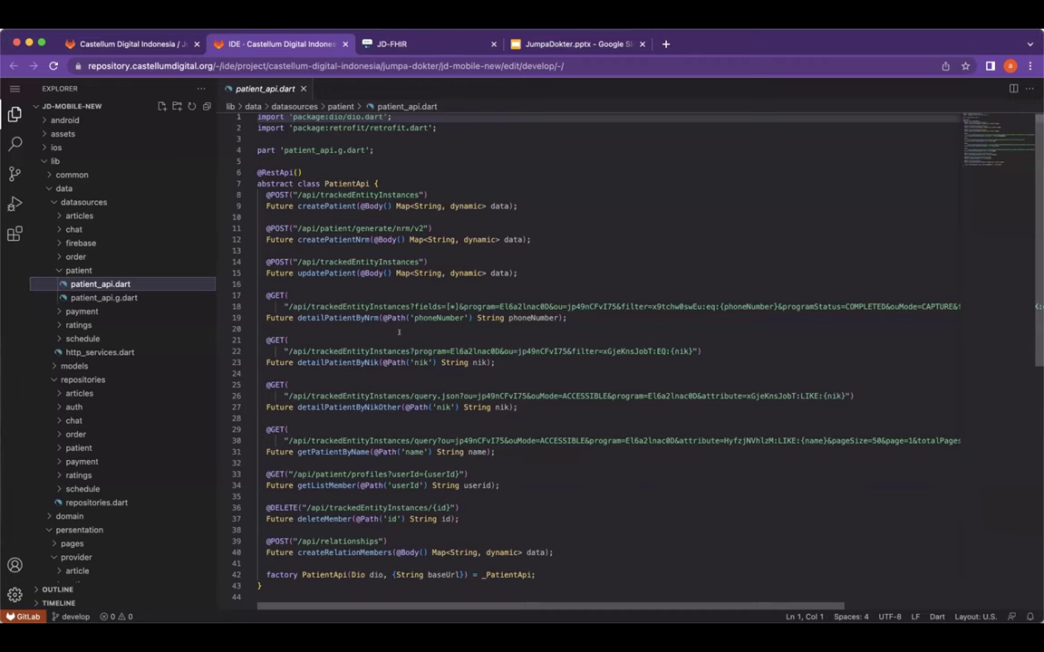
pyautogui.scroll(-3, 397, 331)
pyautogui.scroll(2, 397, 331)
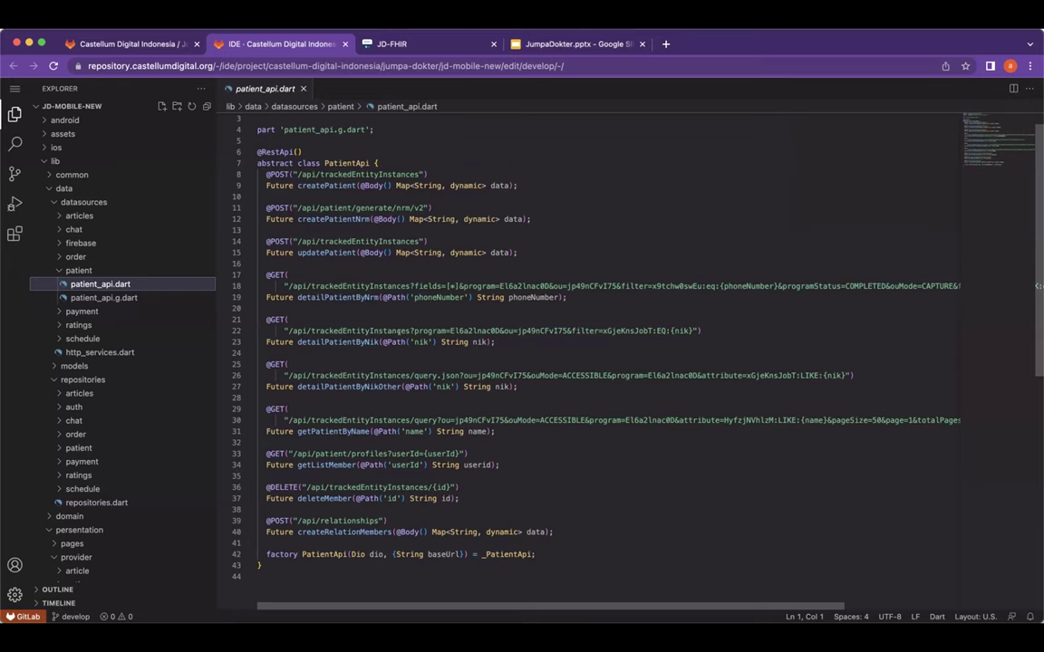
pyautogui.scroll(-5, 109, 379)
pyautogui.scroll(5, 109, 378)
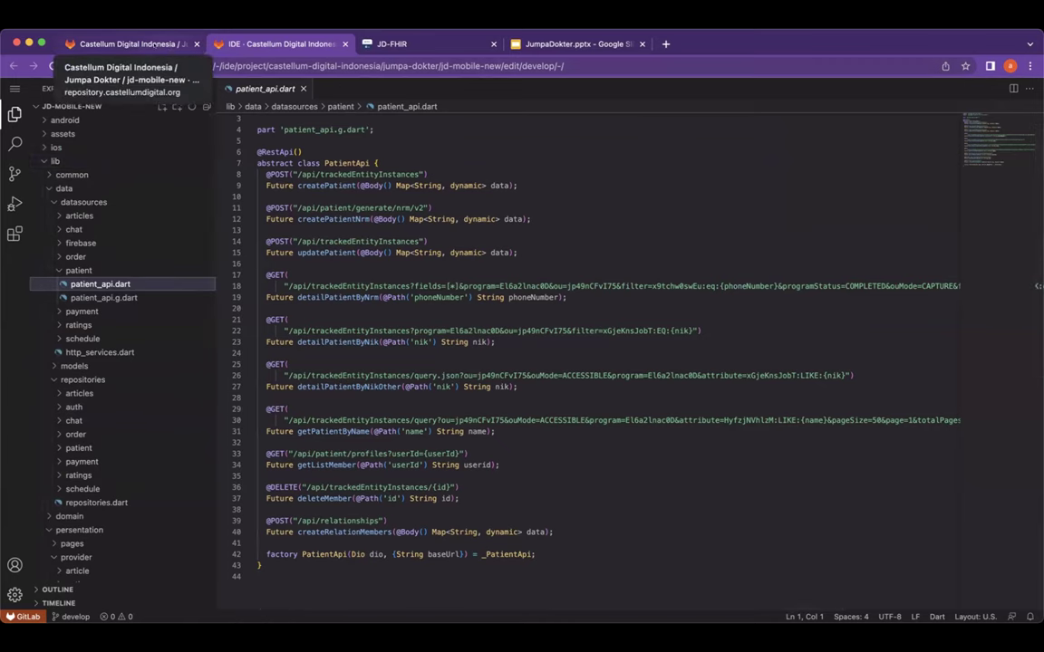
pyautogui.click(163, 46)
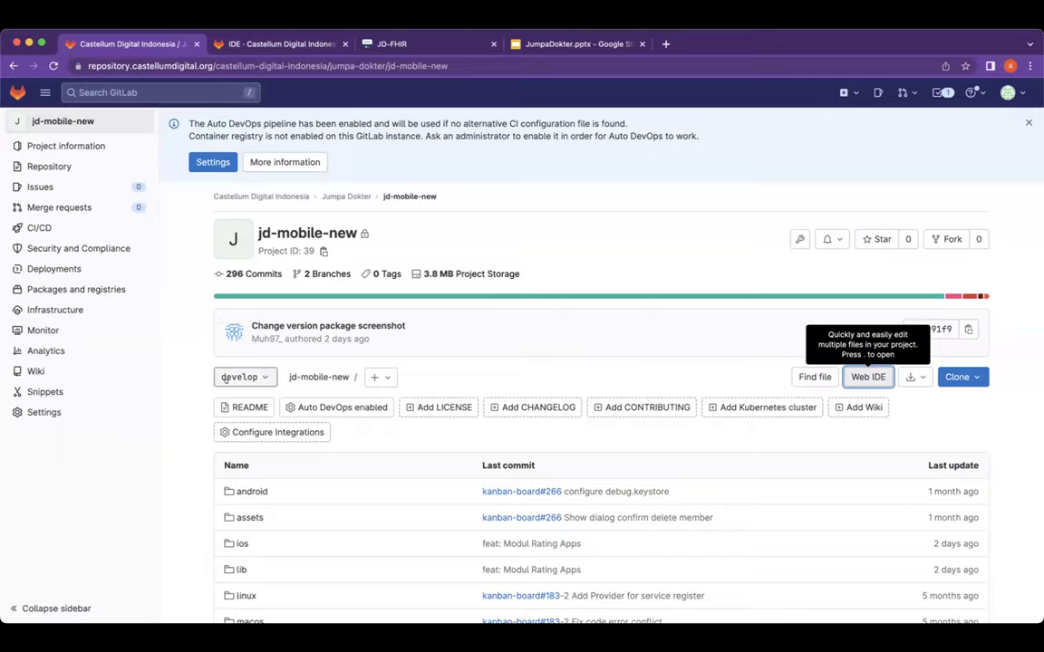
pyautogui.scroll(-6, 245, 378)
pyautogui.scroll(8, 272, 379)
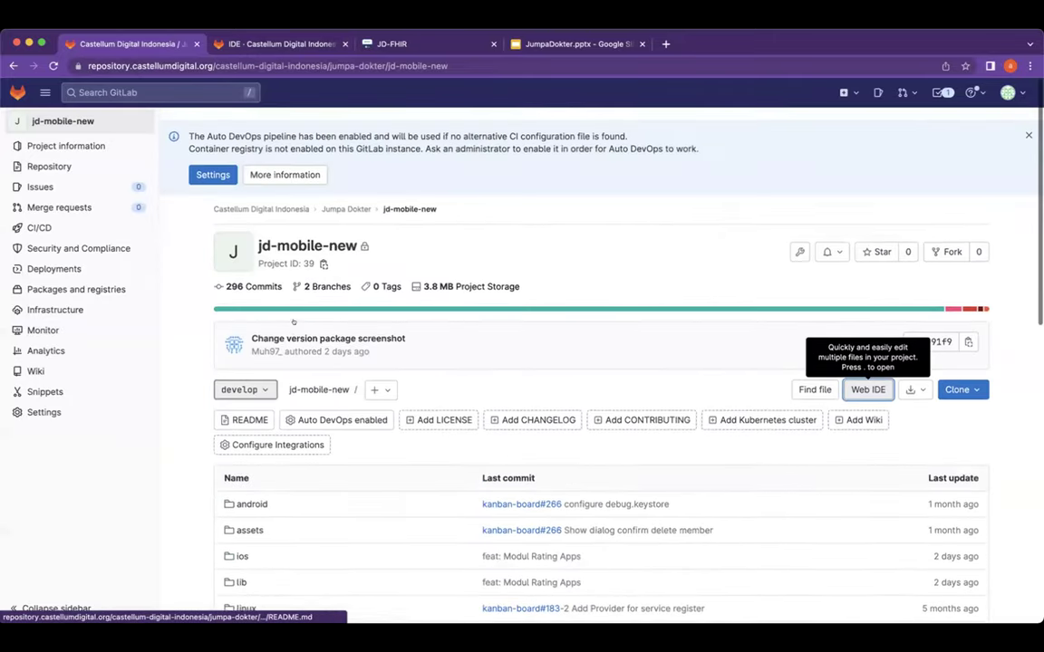
pyautogui.moveTo(79, 146)
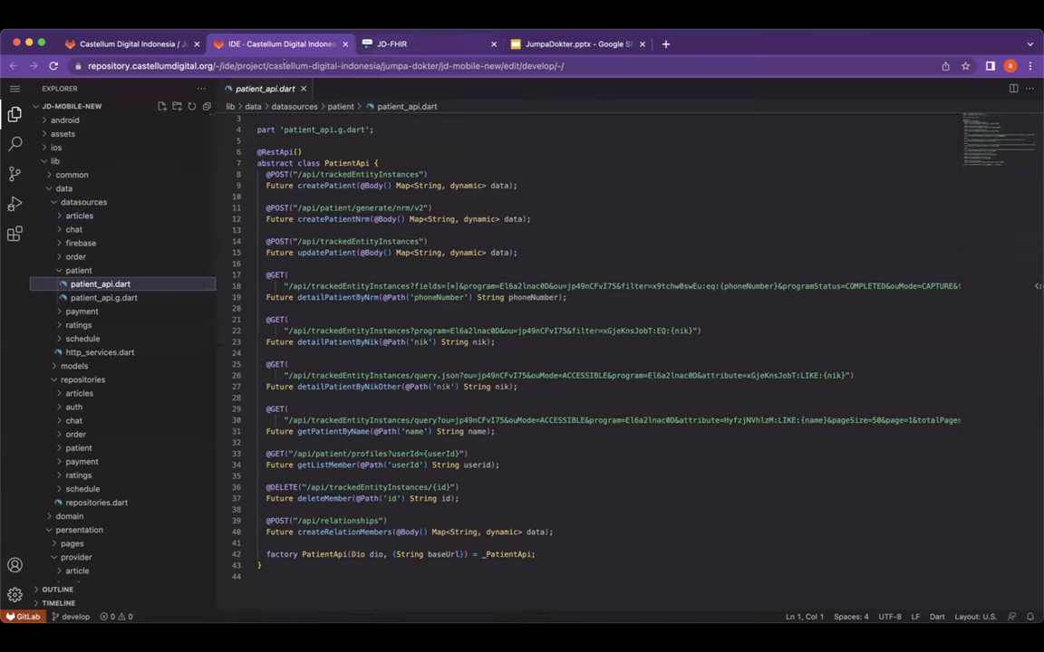
# - From the jd-mobile-new page, go up to Jumpa Dokter and open jd-thirdparties in the Web IDE
pyautogui.scroll(-1, 35, 261)
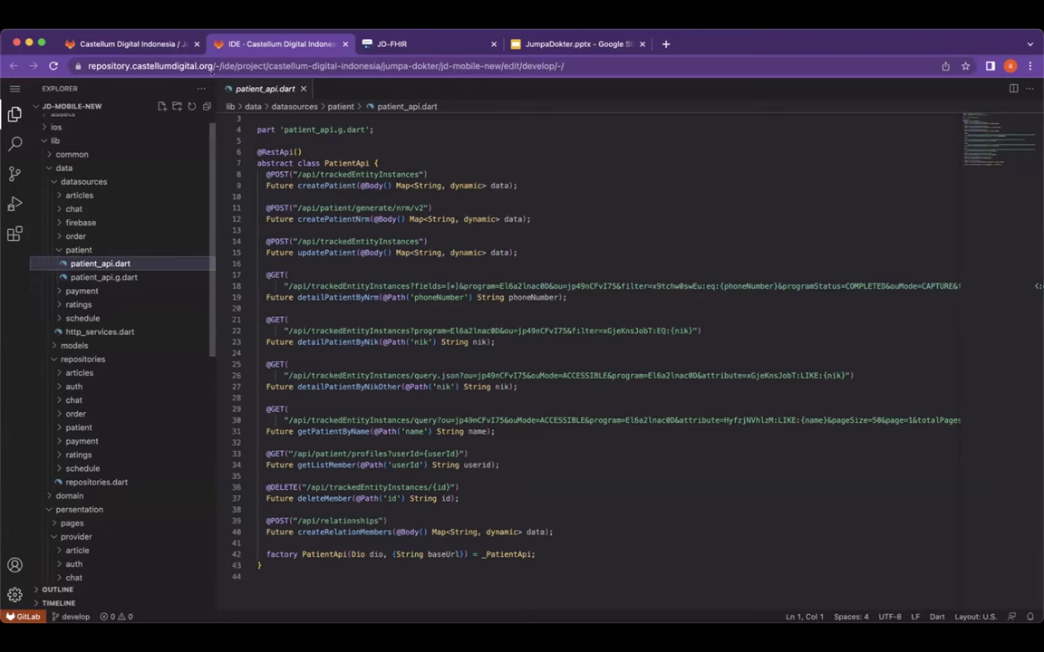
pyautogui.click(94, 41)
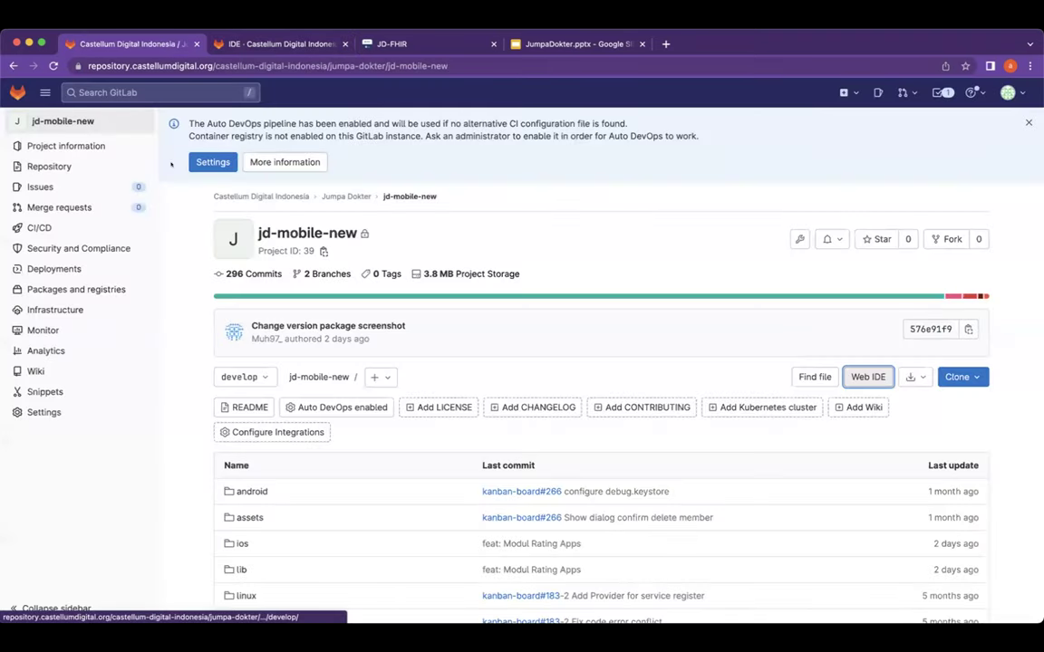
pyautogui.click(346, 197)
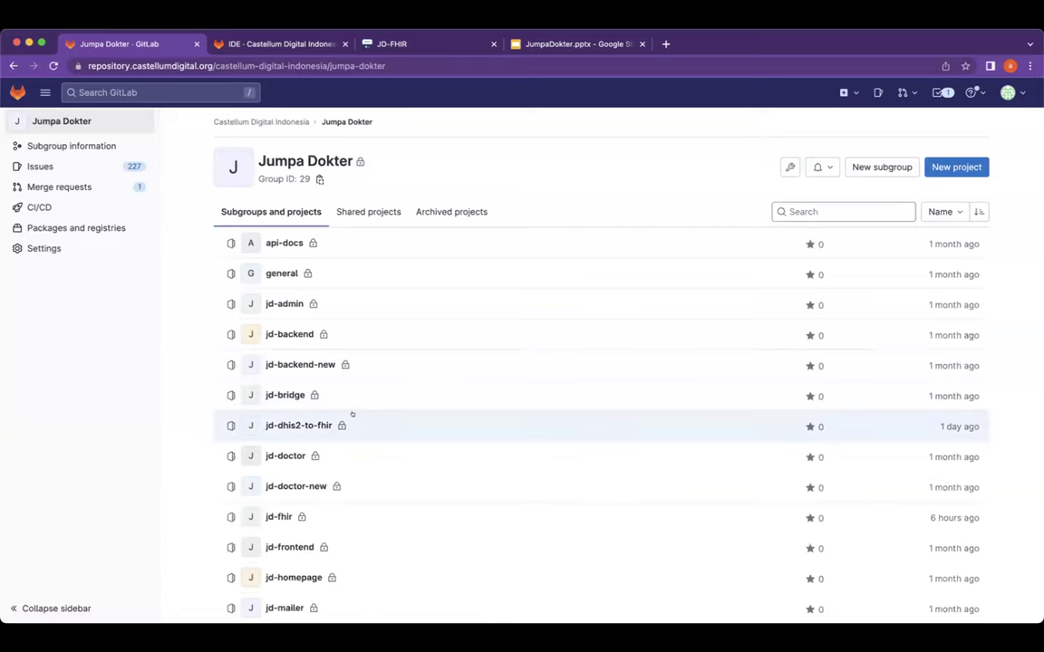
pyautogui.scroll(-4, 350, 415)
pyautogui.scroll(-3, 342, 435)
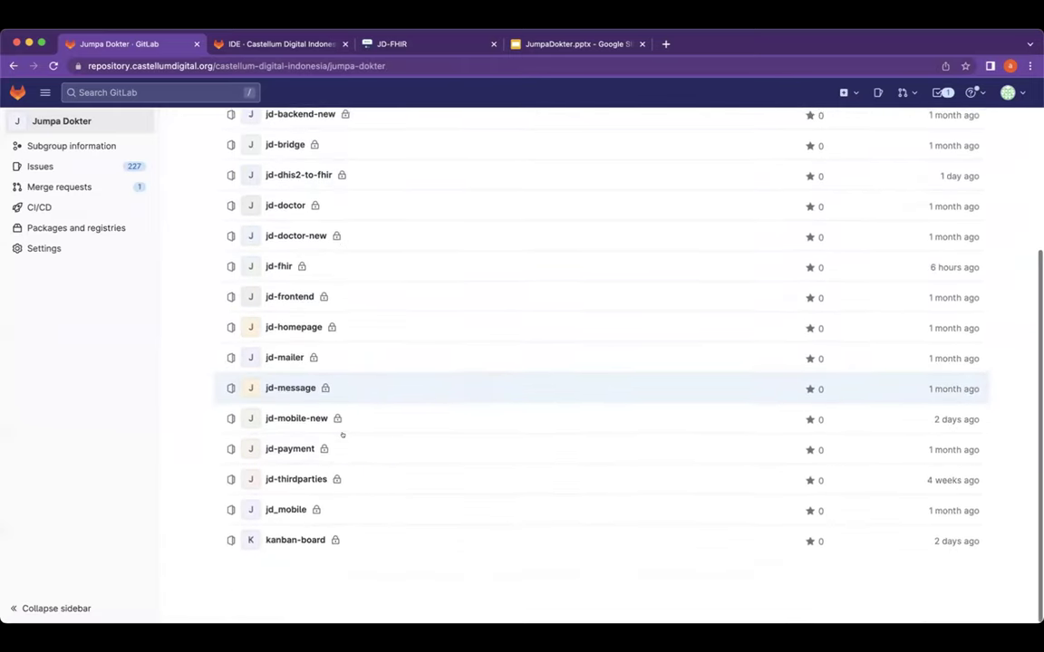
pyautogui.click(281, 481)
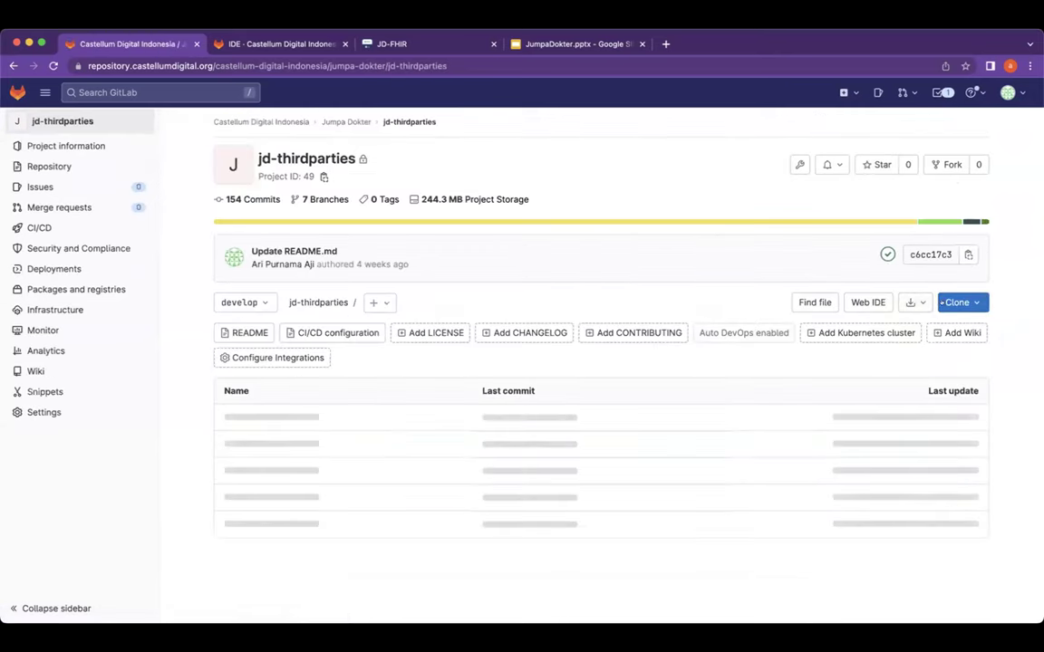
pyautogui.click(867, 303)
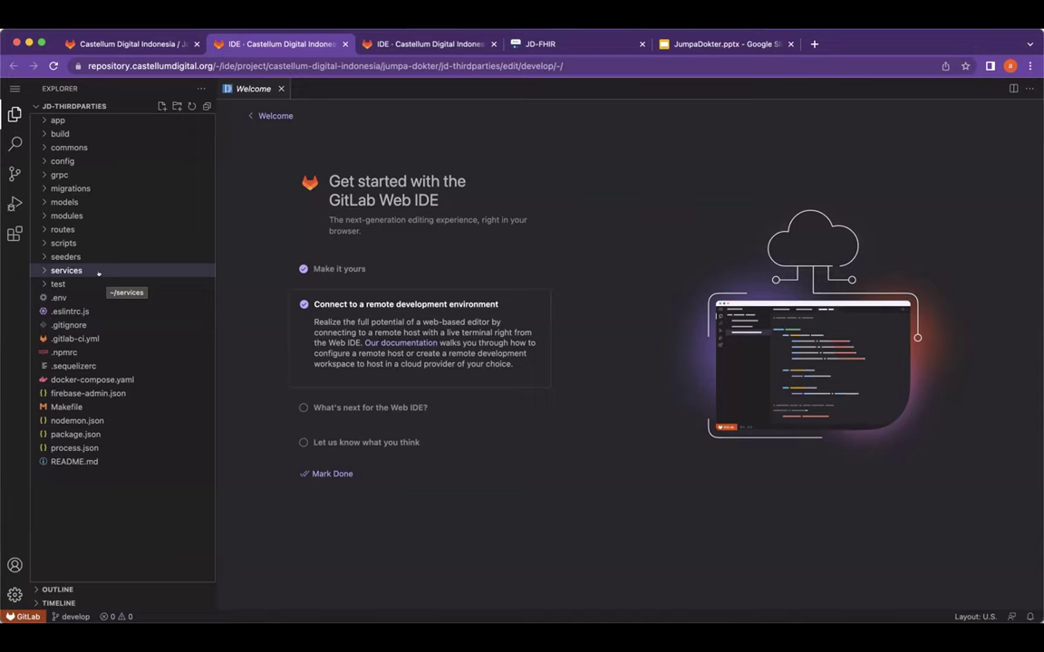
# - Open firebase-admin.json and .sequelizerc, then icd10.controller.js from modules/icd10
pyautogui.click(88, 394)
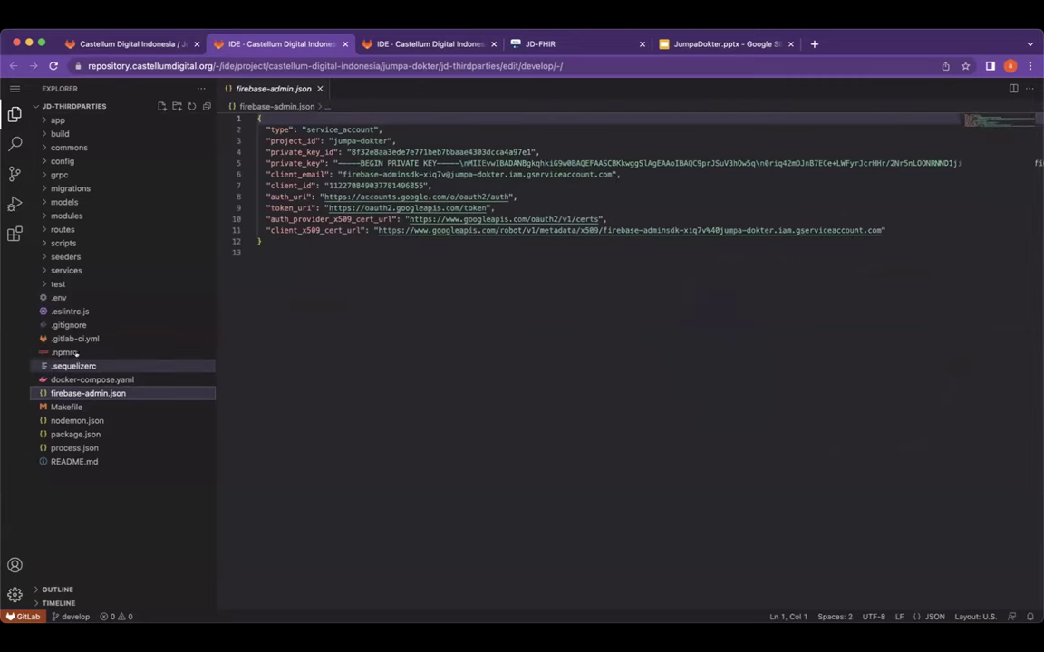
pyautogui.click(76, 356)
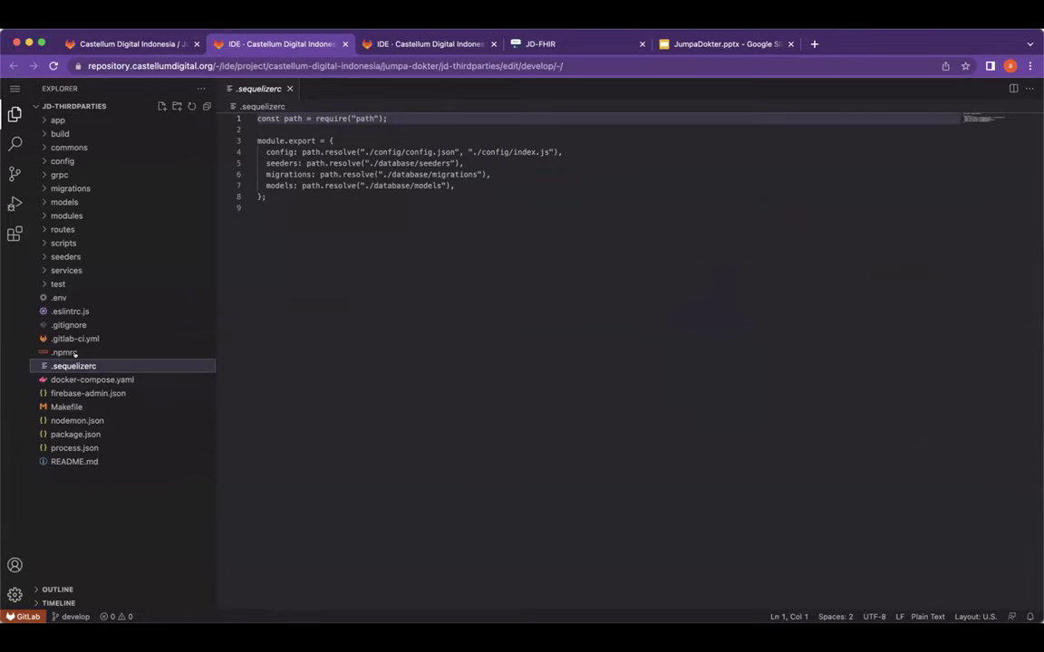
pyautogui.click(66, 270)
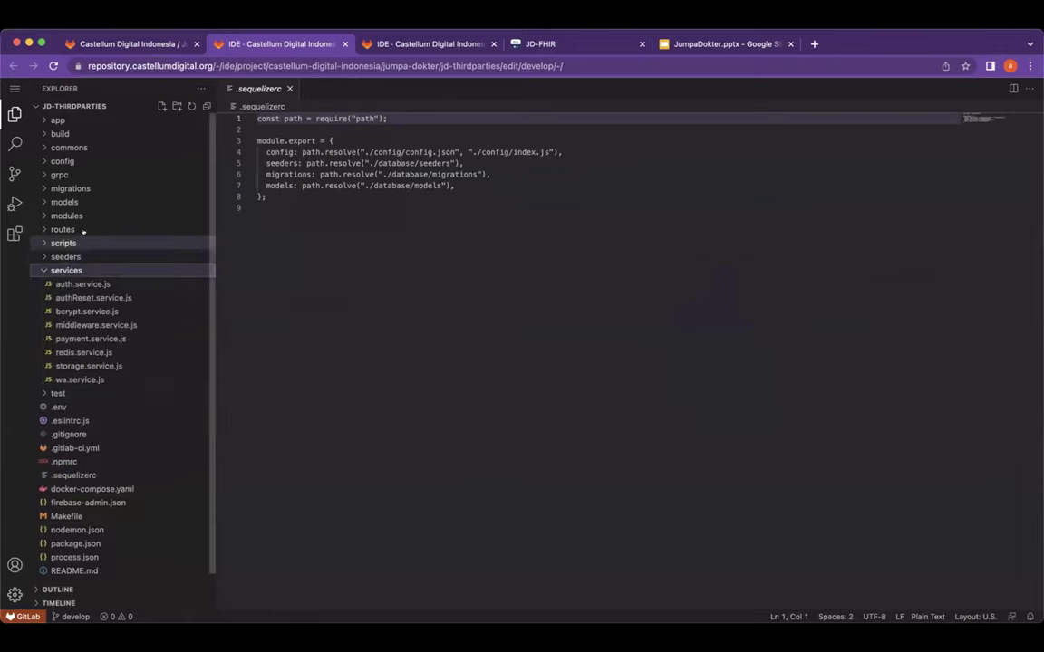
pyautogui.click(63, 229)
pyautogui.click(71, 215)
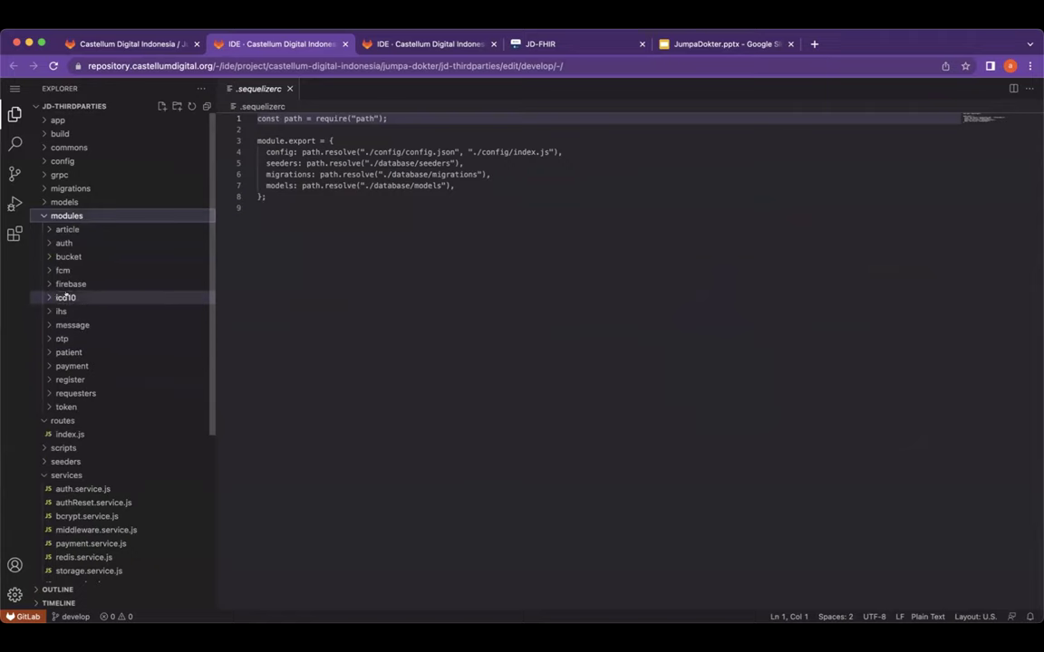
pyautogui.click(79, 298)
pyautogui.click(89, 312)
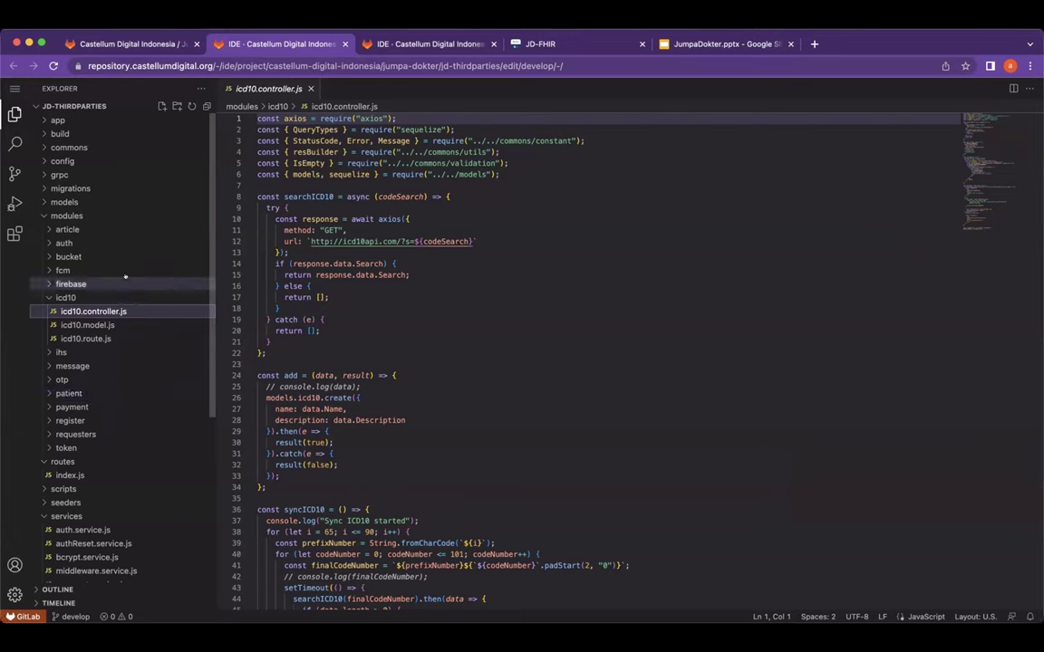
# - Expand the firebase and fcm module folders and scroll through icd10.controller.js
pyautogui.click(90, 283)
pyautogui.click(83, 268)
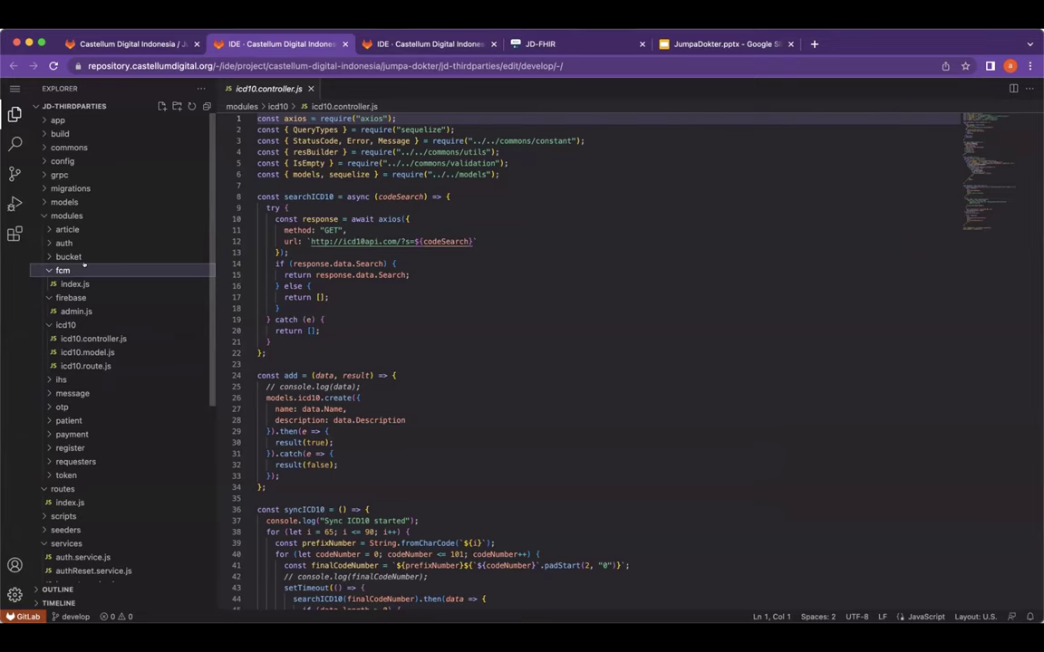
pyautogui.scroll(-5, 302, 306)
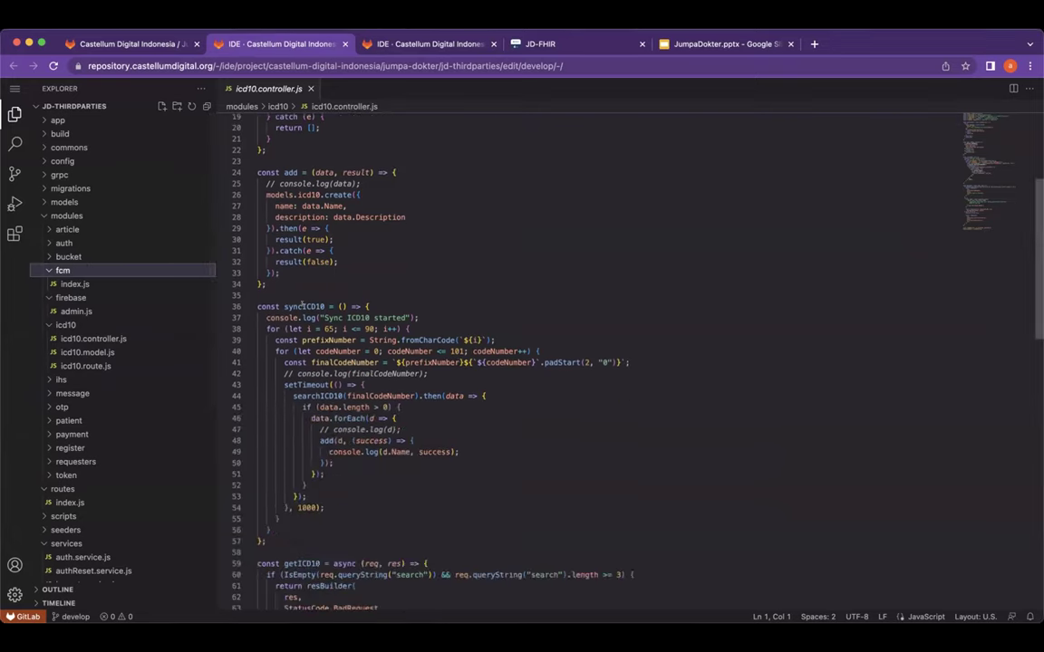
pyautogui.scroll(-5, 94, 403)
pyautogui.scroll(2, 93, 403)
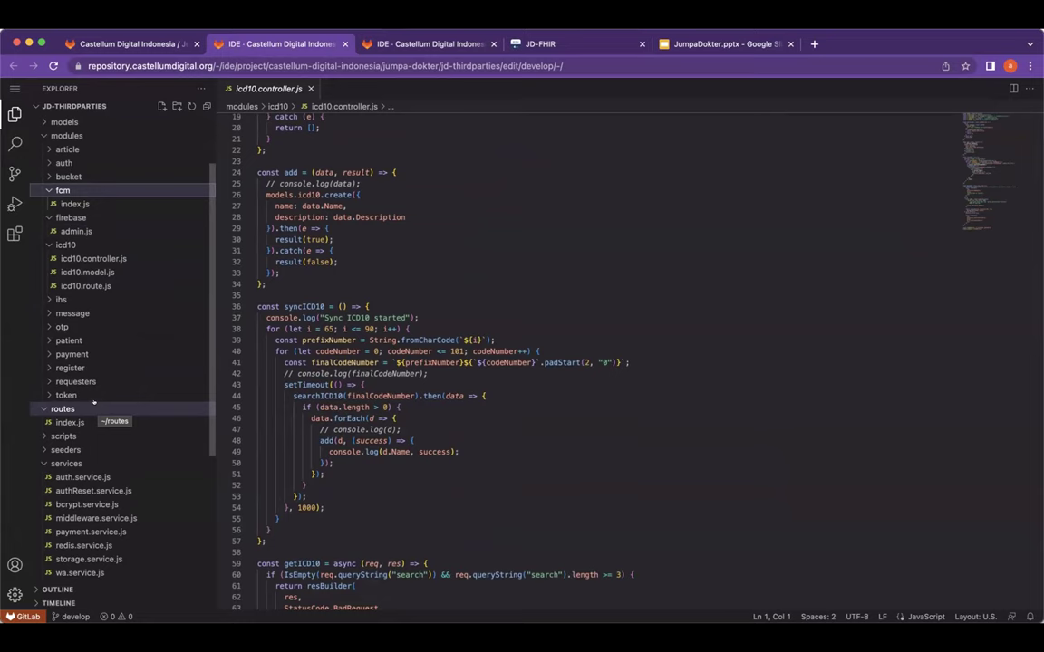
pyautogui.scroll(-2, 93, 402)
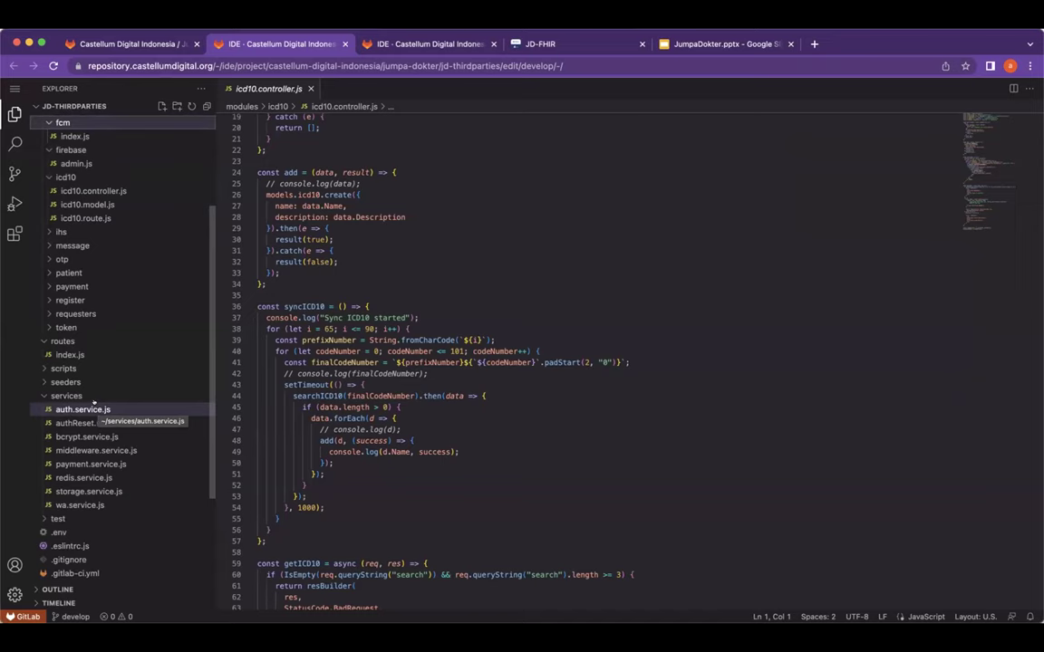
pyautogui.scroll(1, 93, 402)
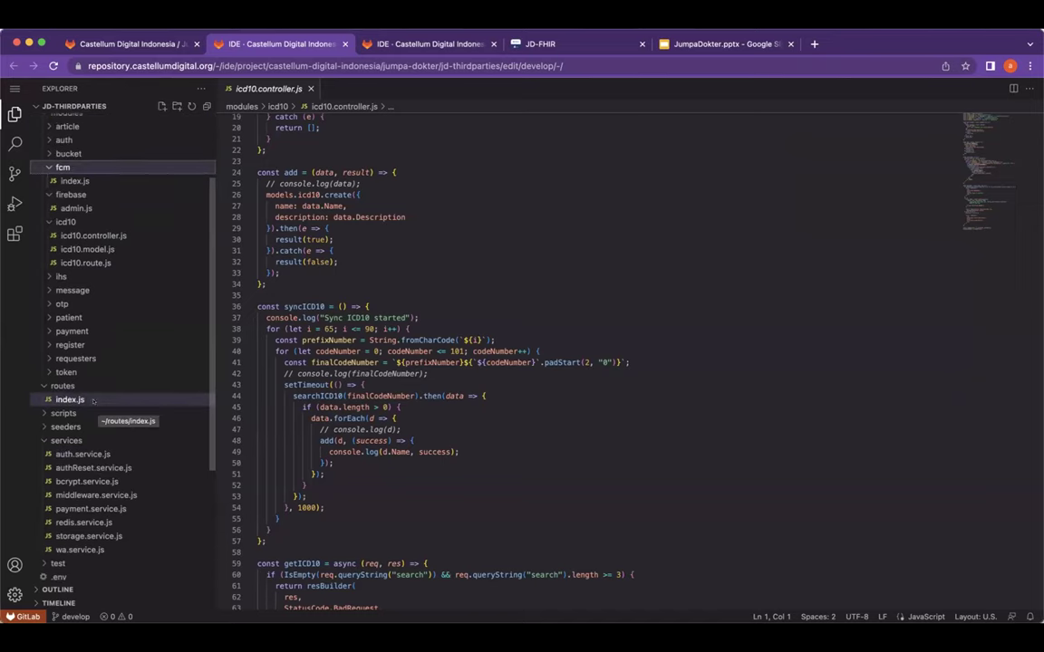
pyautogui.scroll(-3, 302, 312)
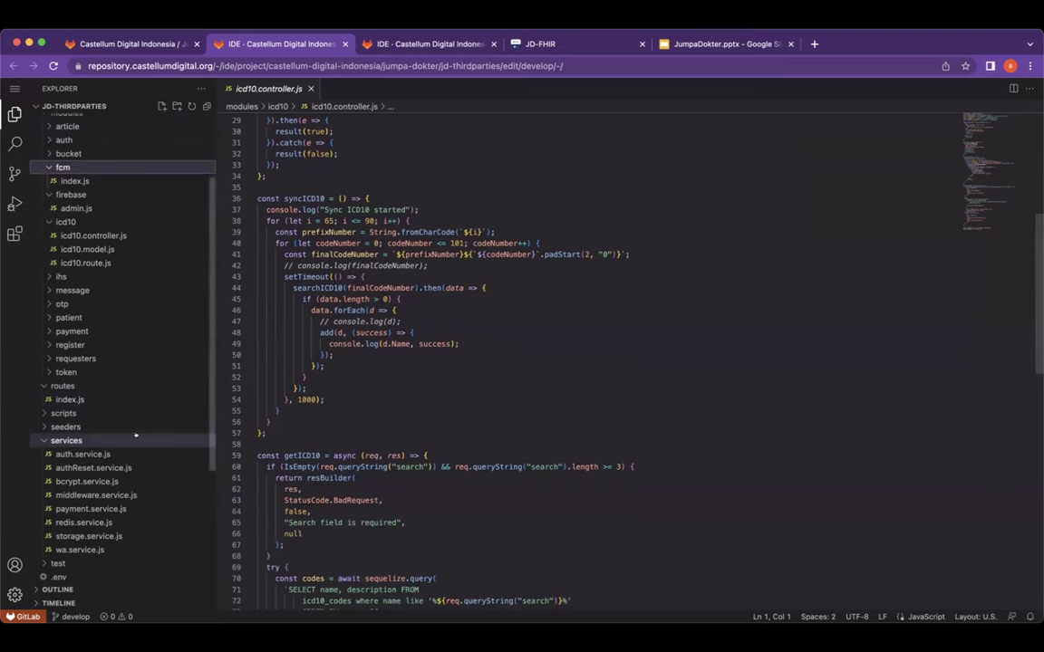
pyautogui.scroll(3, 91, 435)
pyautogui.scroll(5, 308, 319)
pyautogui.scroll(4, 308, 319)
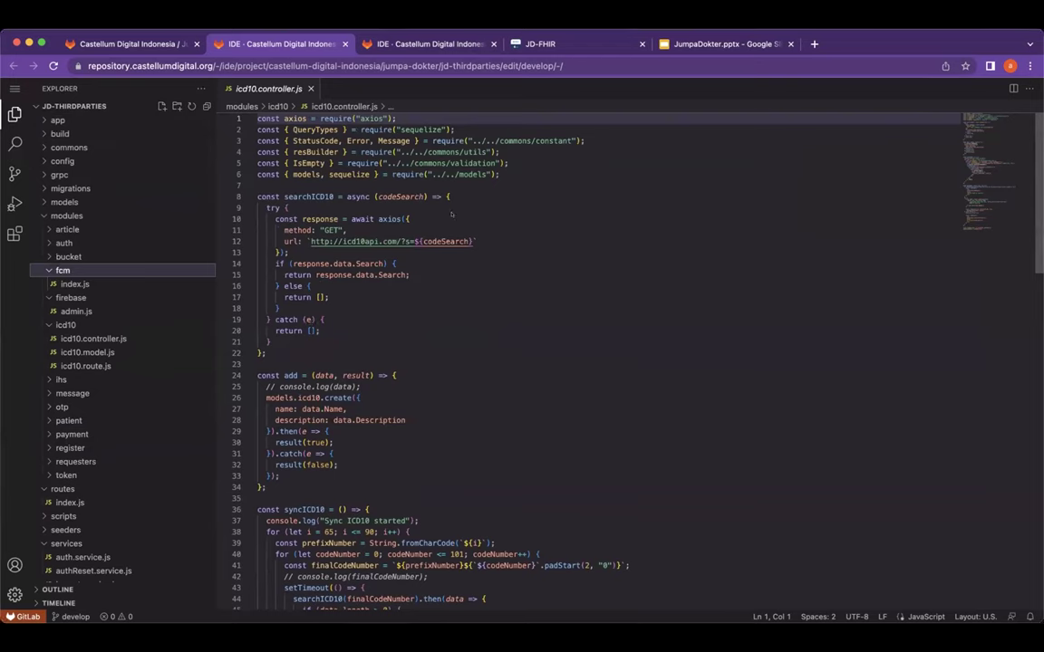
# - Point out searchICD10's GET request and constants import, then open a new browser tab
pyautogui.click(547, 227)
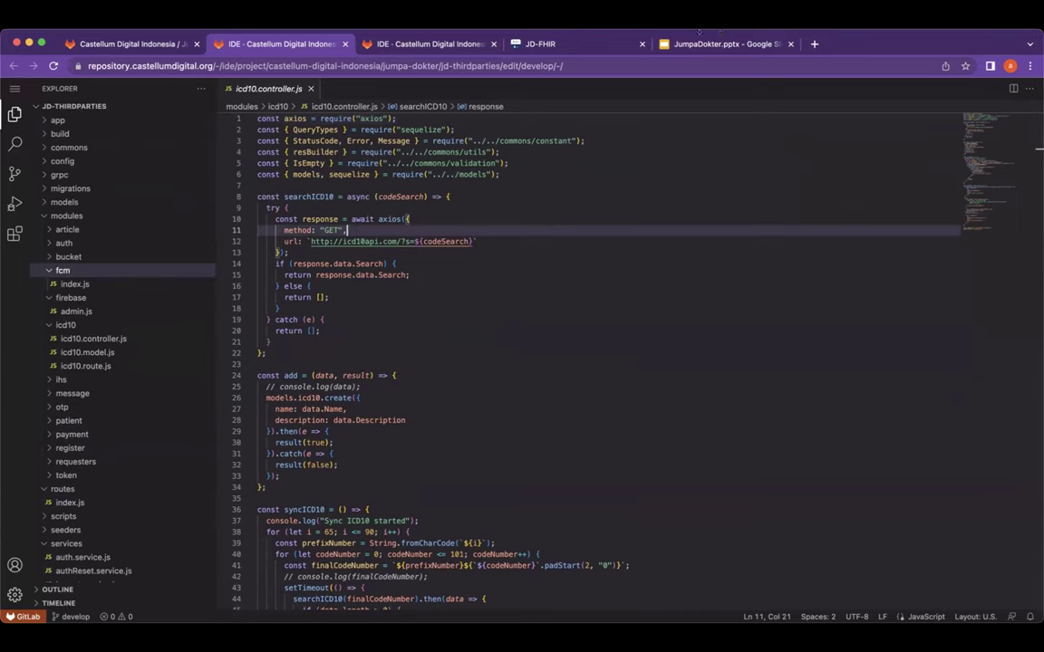
pyautogui.click(625, 140)
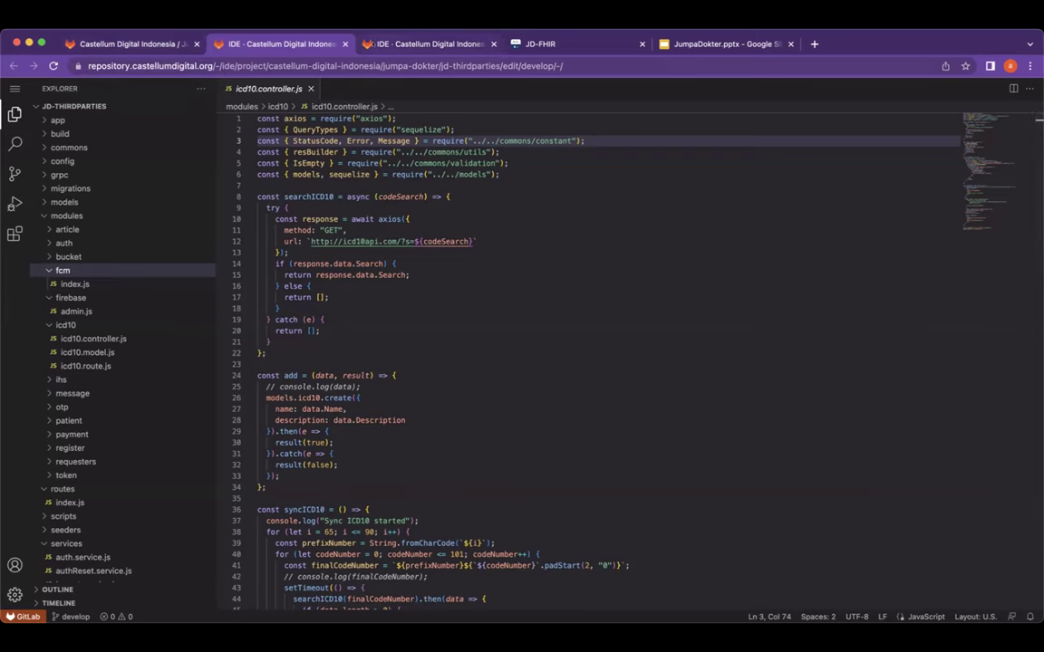
pyautogui.click(426, 43)
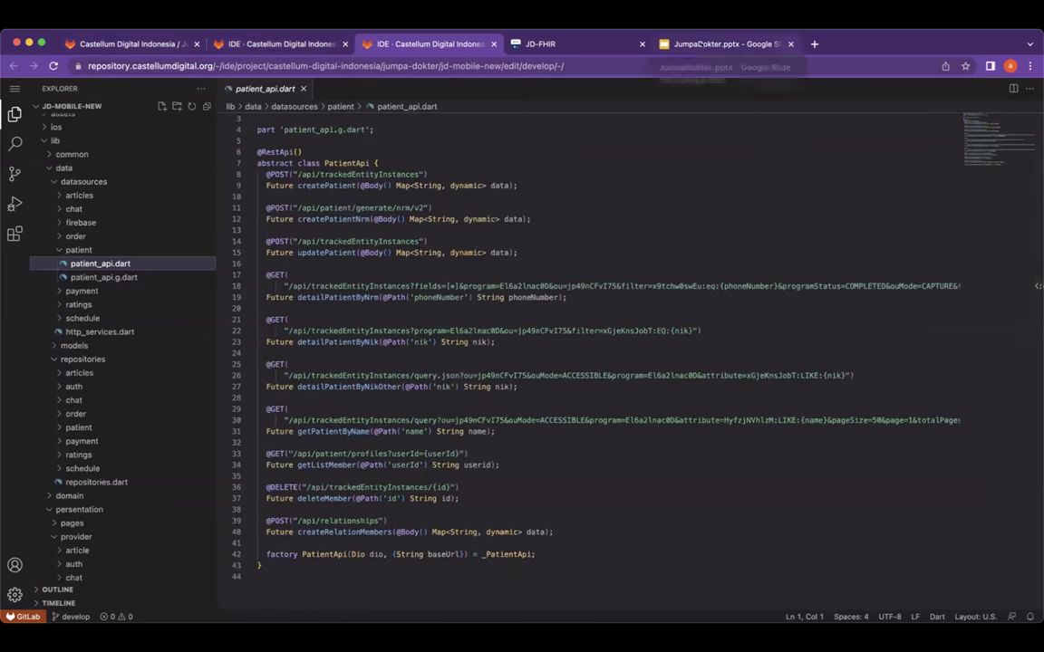
pyautogui.click(813, 43)
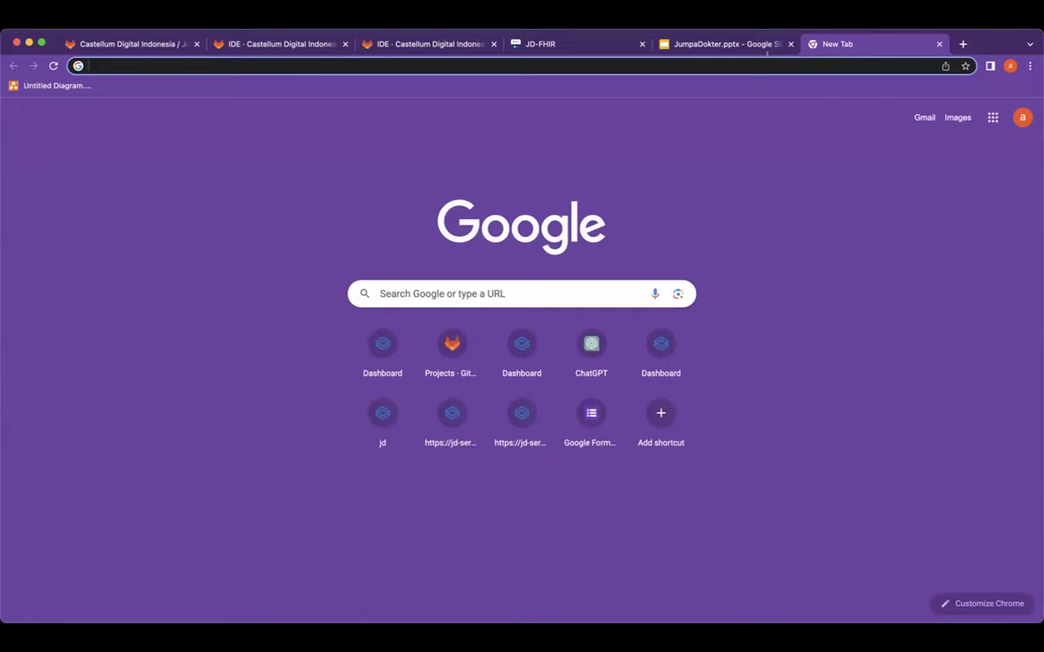
# - Load jd-services.castellumdigital.org by typing 'jd-ser' and accepting the completion
pyautogui.write('jd-ser')
pyautogui.press('Return')
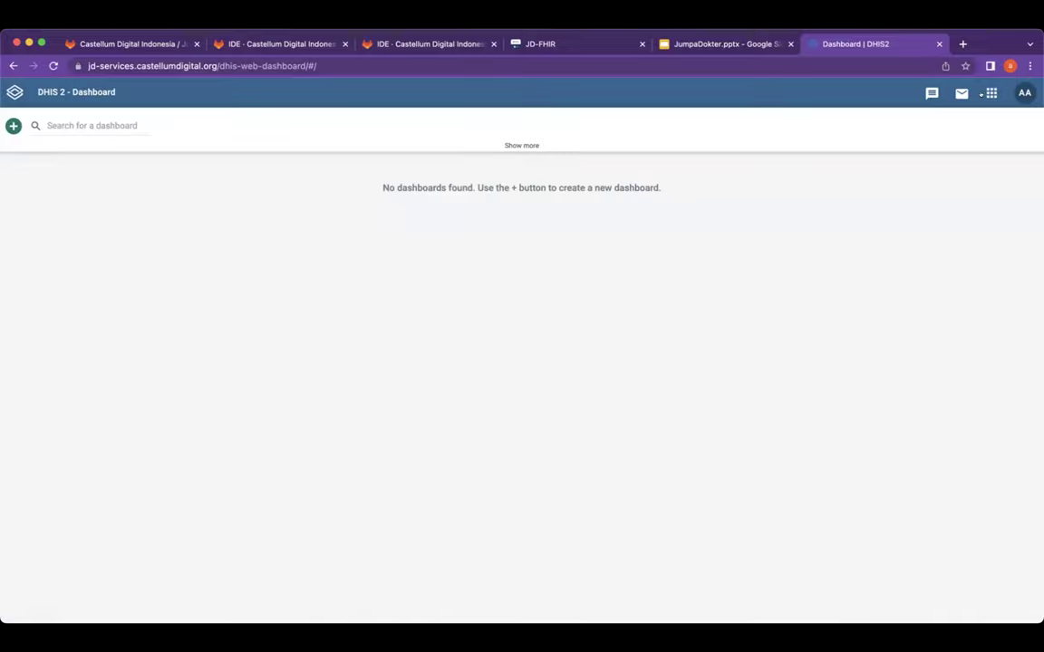
# - Launch the Maintenance app from the DHIS2 apps menu
pyautogui.click(991, 93)
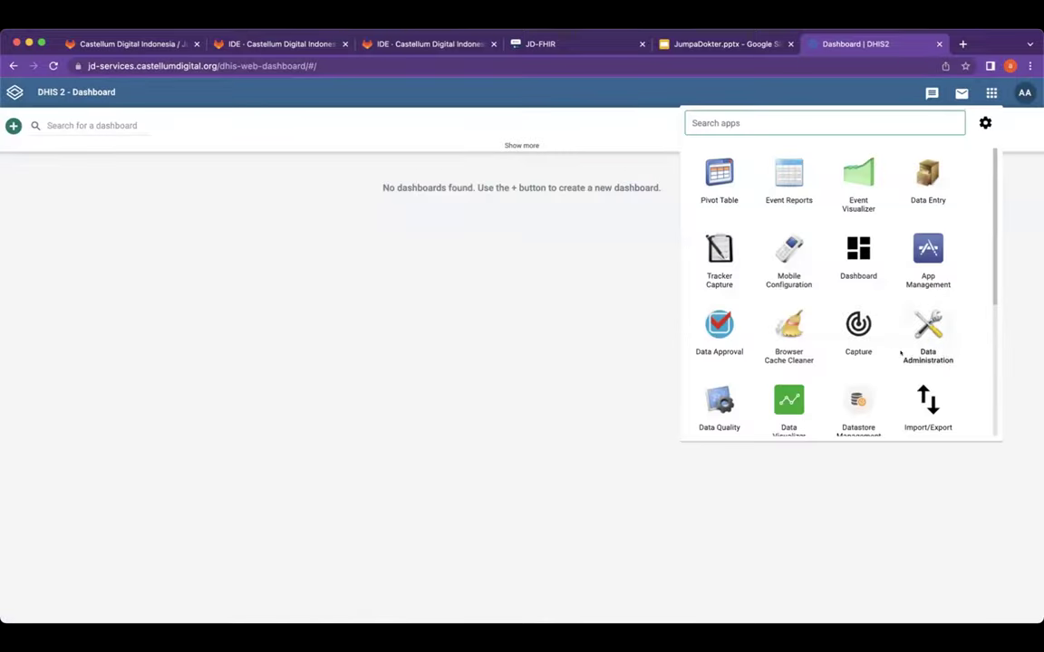
pyautogui.scroll(-1, 901, 353)
pyautogui.scroll(-5, 900, 354)
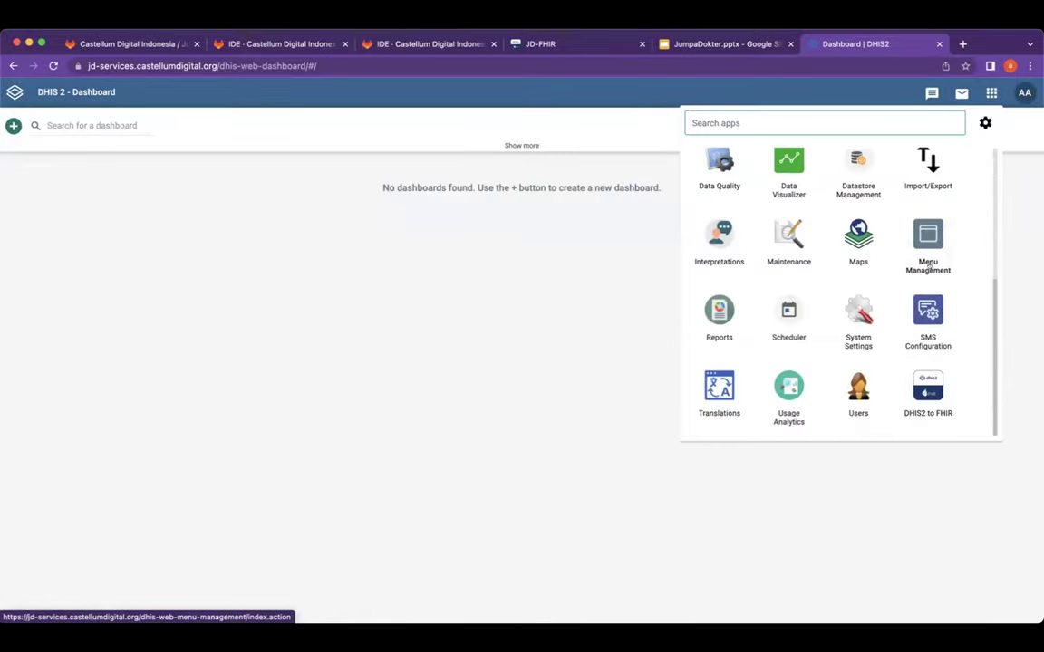
pyautogui.scroll(4, 885, 283)
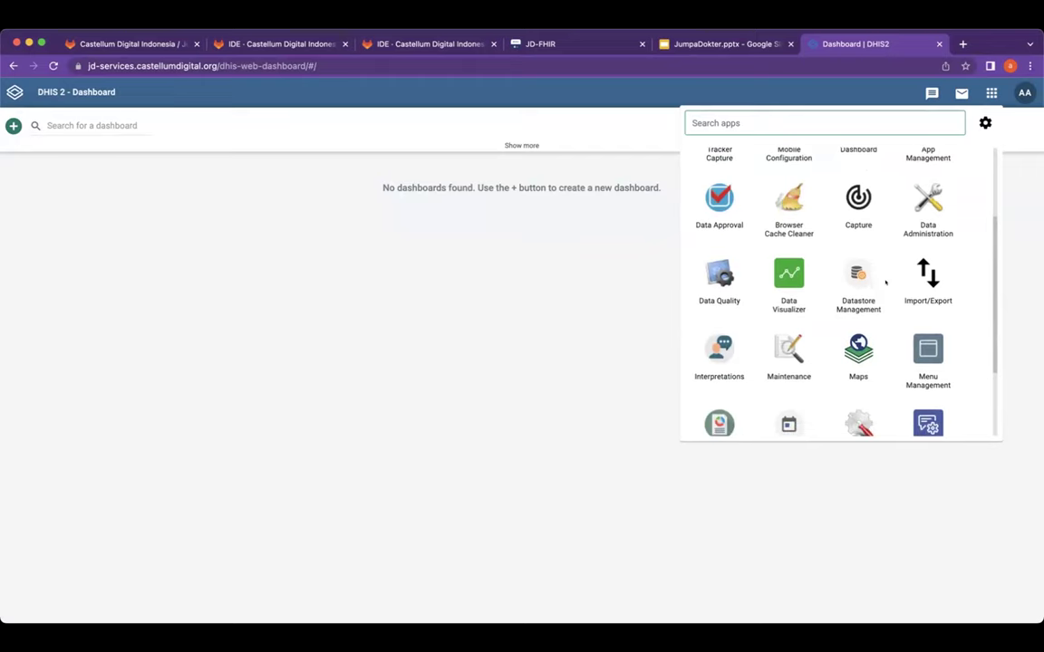
pyautogui.click(771, 354)
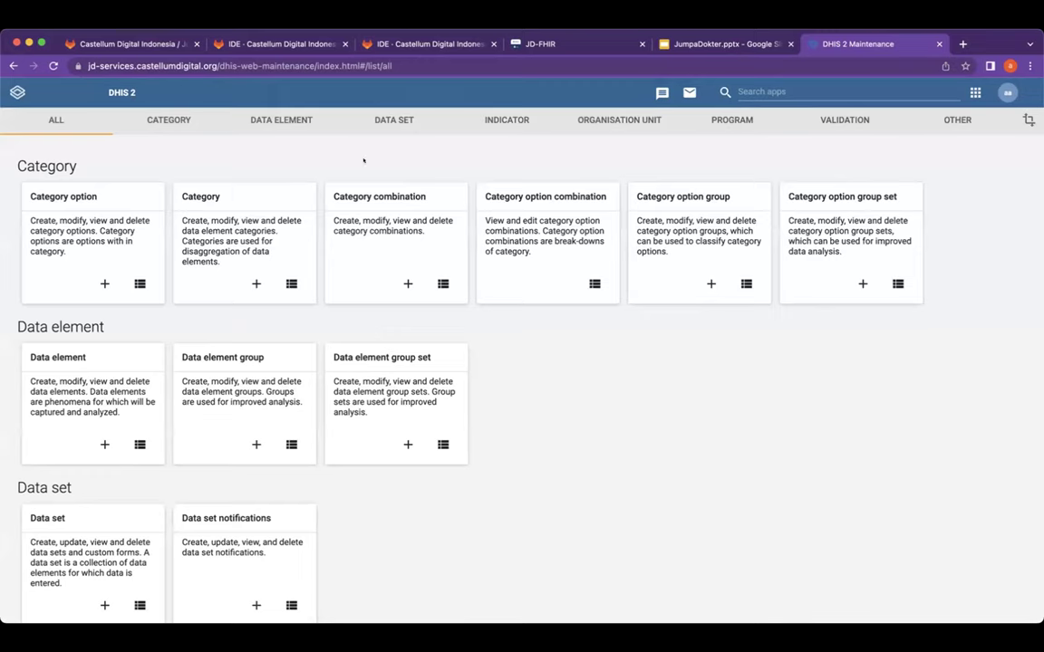
# - Open Program management listing the nine programs, including Registrasi Pasien, Diagnosis and Rating Pelayanan
pyautogui.click(732, 120)
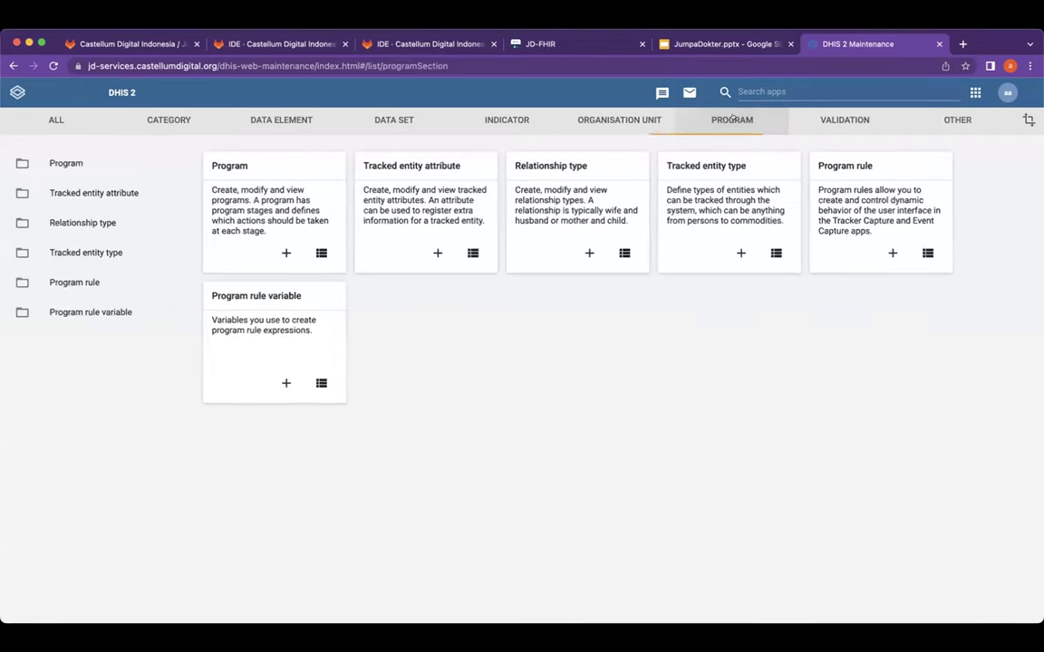
pyautogui.click(272, 158)
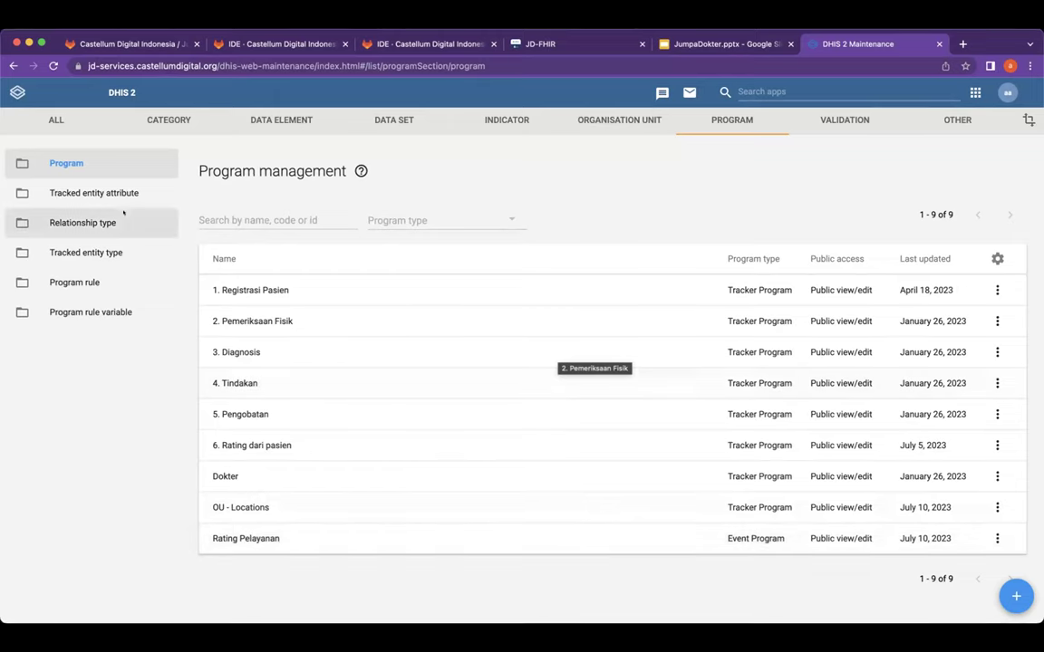
# - Check the tracked entity types, then open the tracked entity attribute list
pyautogui.click(100, 252)
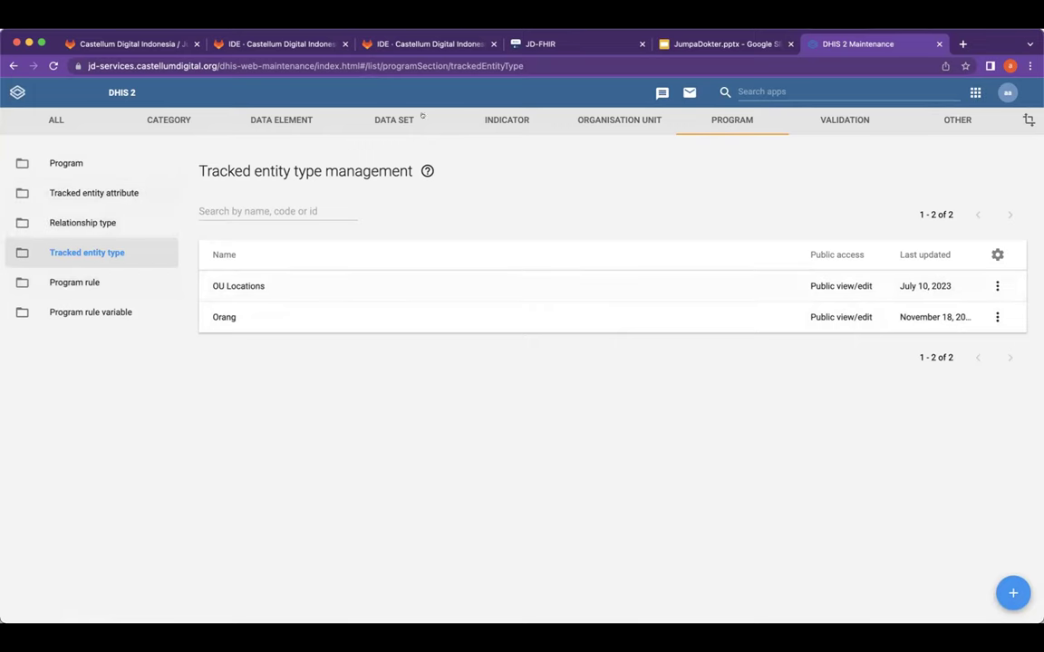
pyautogui.click(24, 163)
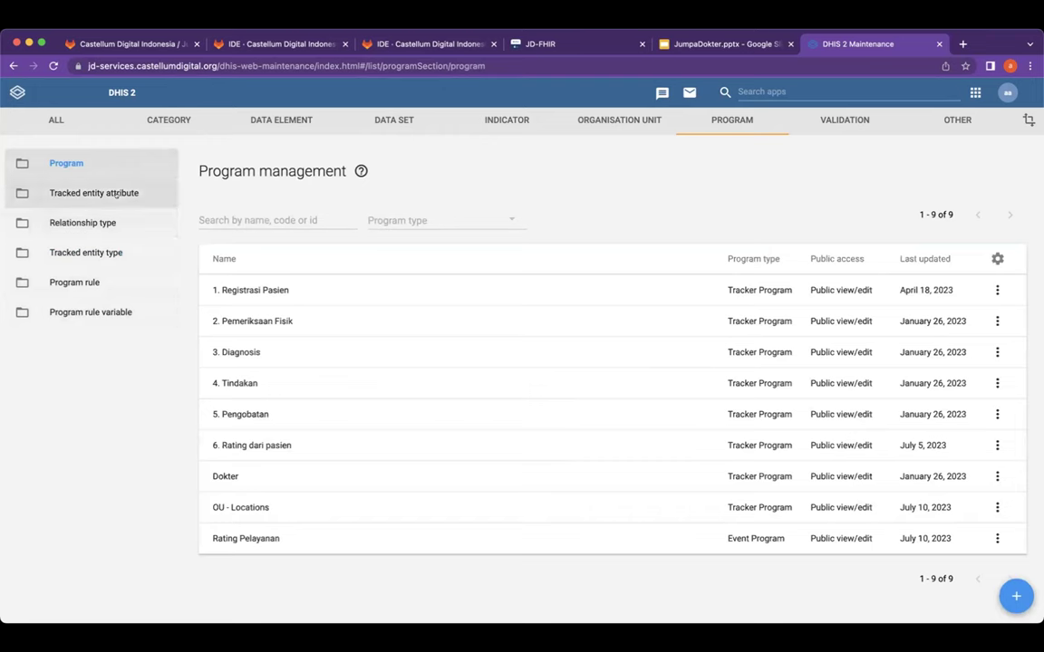
pyautogui.click(105, 182)
# - Scroll through the 33 attributes, such as NIK, No STR, Email and Tanggal Lahir, and their value types
pyautogui.scroll(-5, 354, 489)
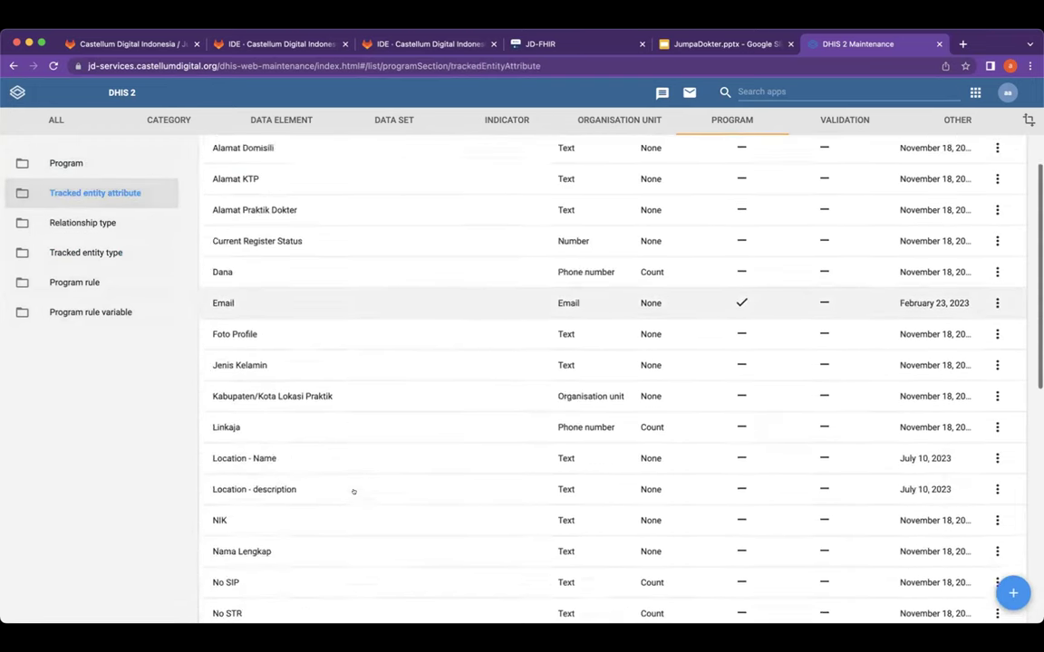
pyautogui.scroll(2, 353, 492)
pyautogui.scroll(3, 353, 492)
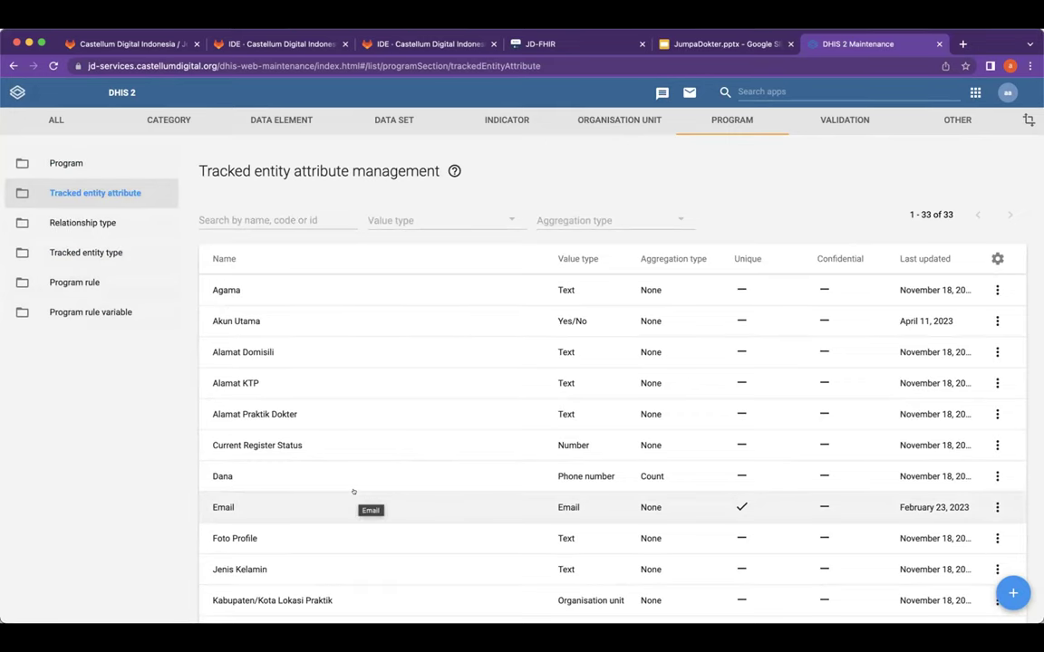
pyautogui.scroll(-1, 354, 492)
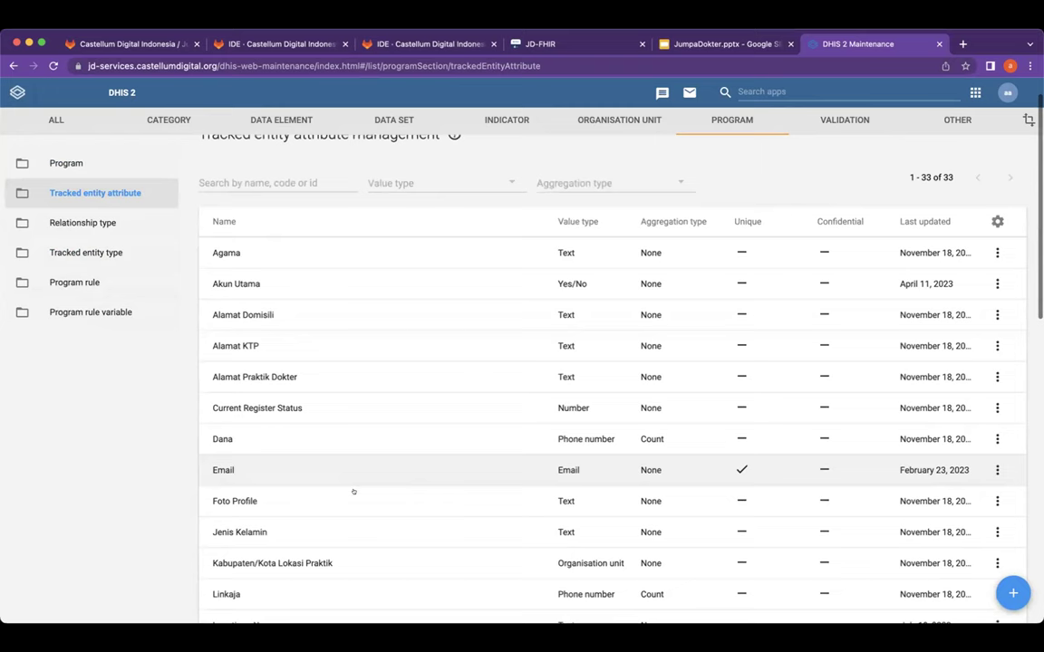
pyautogui.scroll(-1, 353, 411)
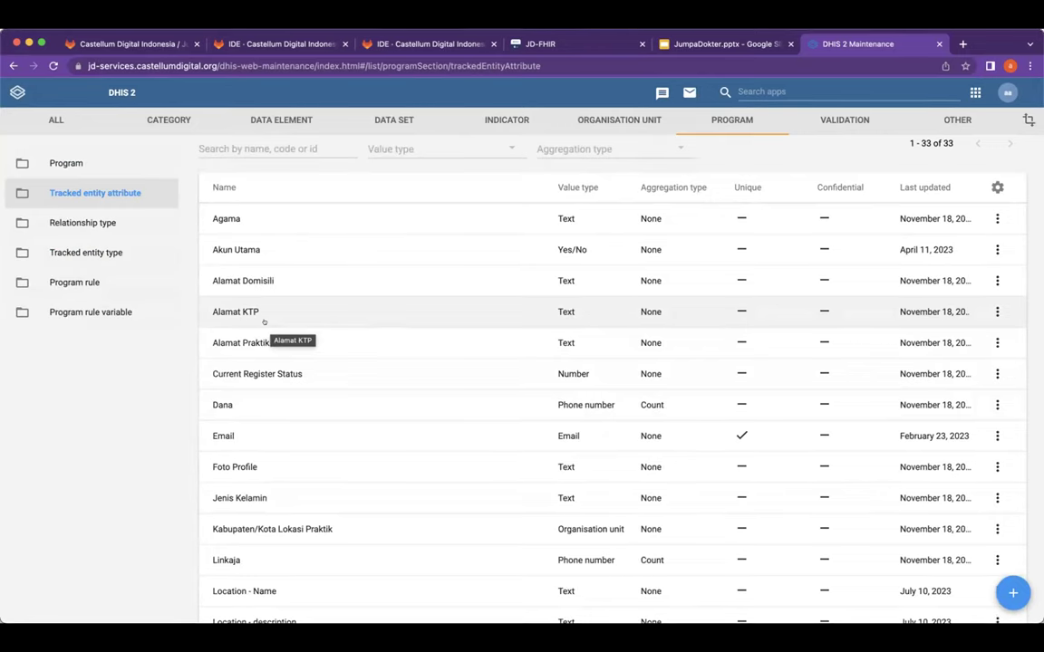
pyautogui.scroll(-3, 263, 322)
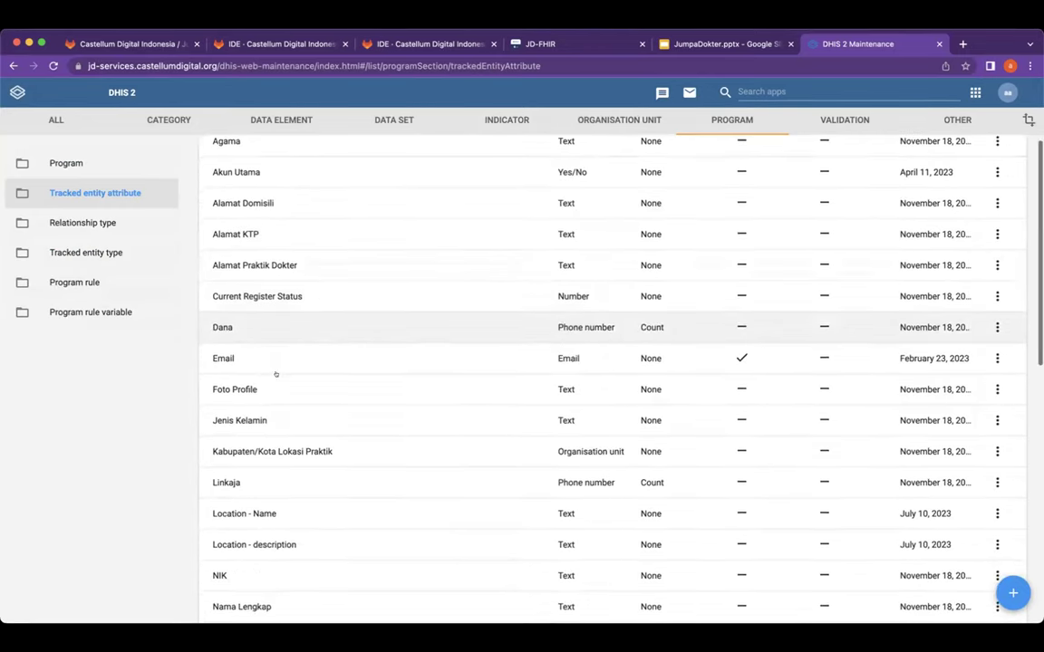
pyautogui.scroll(-2, 275, 374)
pyautogui.scroll(2, 275, 373)
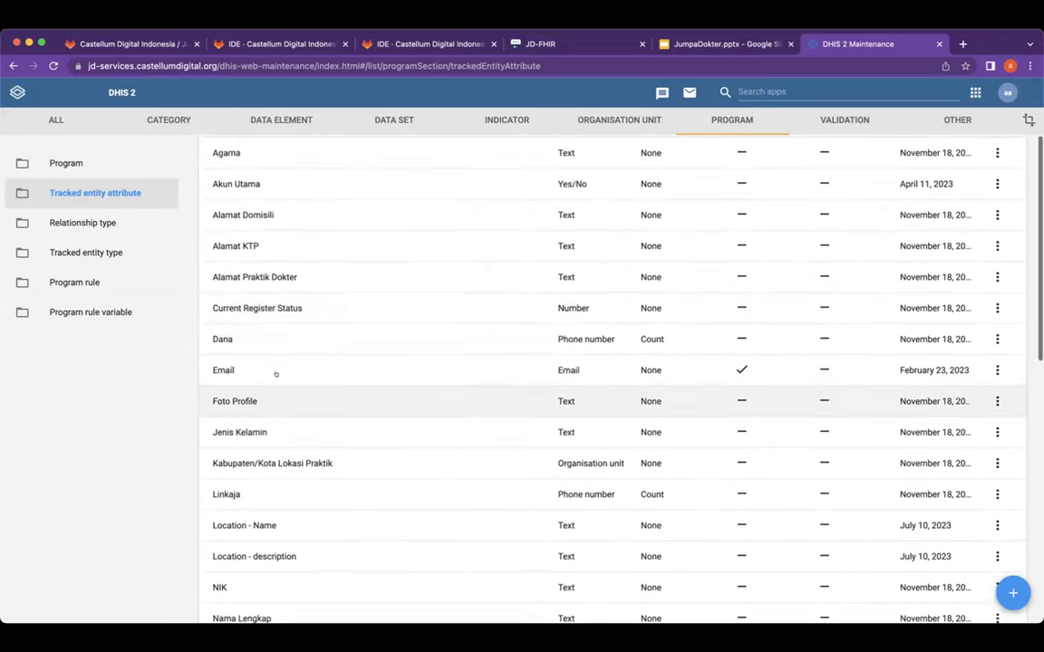
pyautogui.scroll(1, 275, 373)
pyautogui.scroll(-12, 275, 373)
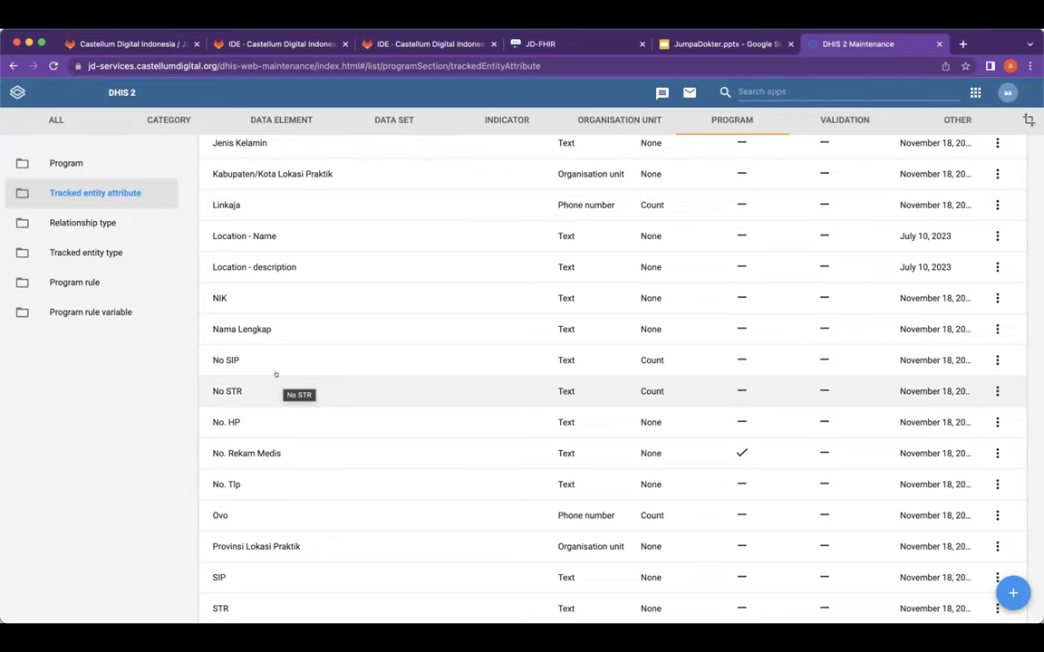
pyautogui.scroll(-6, 275, 374)
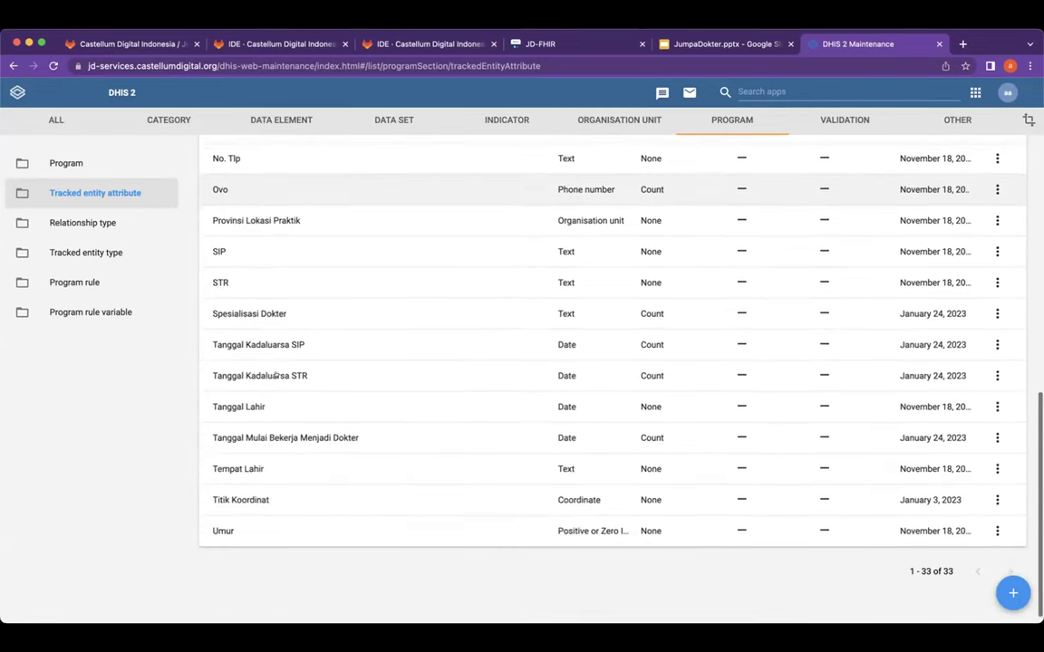
pyautogui.scroll(6, 275, 373)
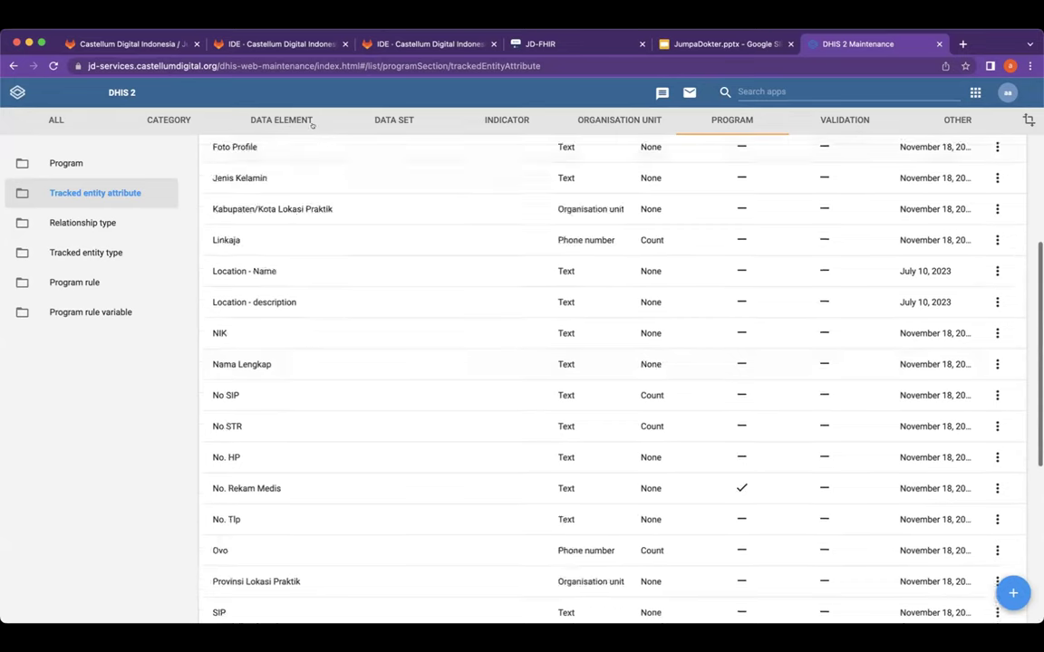
# - Open Data element management showing the 179 data elements
pyautogui.click(282, 115)
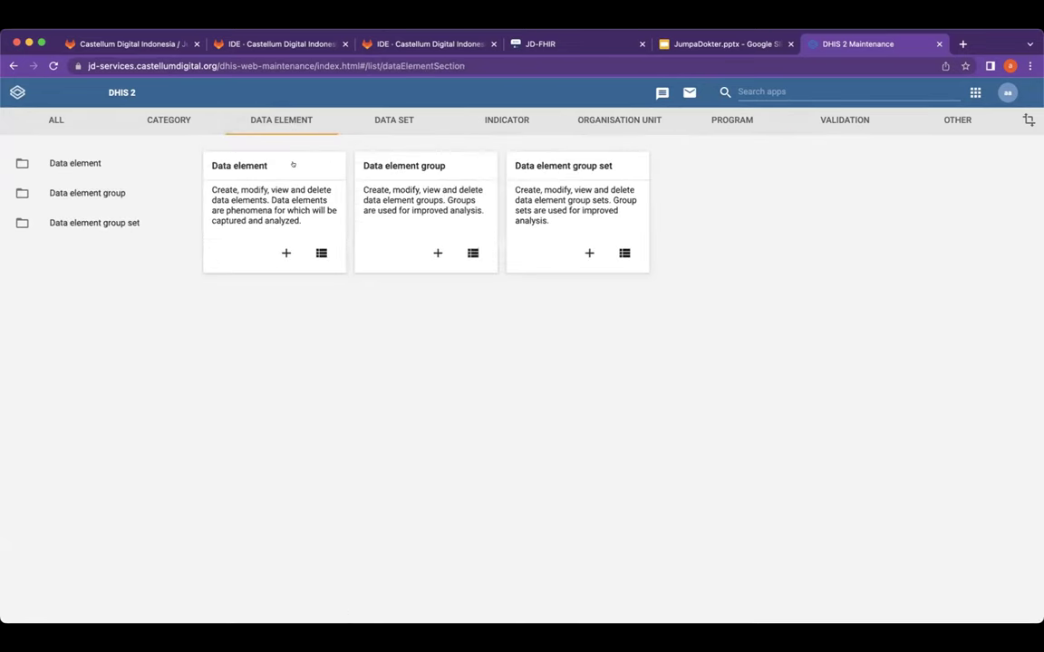
pyautogui.click(293, 164)
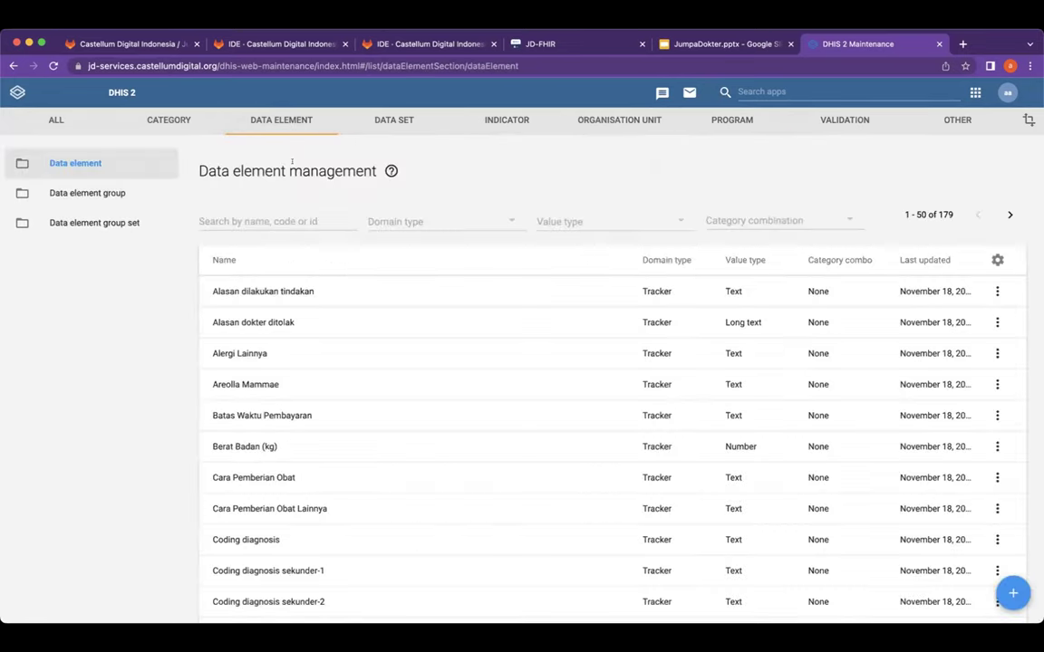
pyautogui.scroll(-5, 303, 393)
pyautogui.scroll(-2, 304, 391)
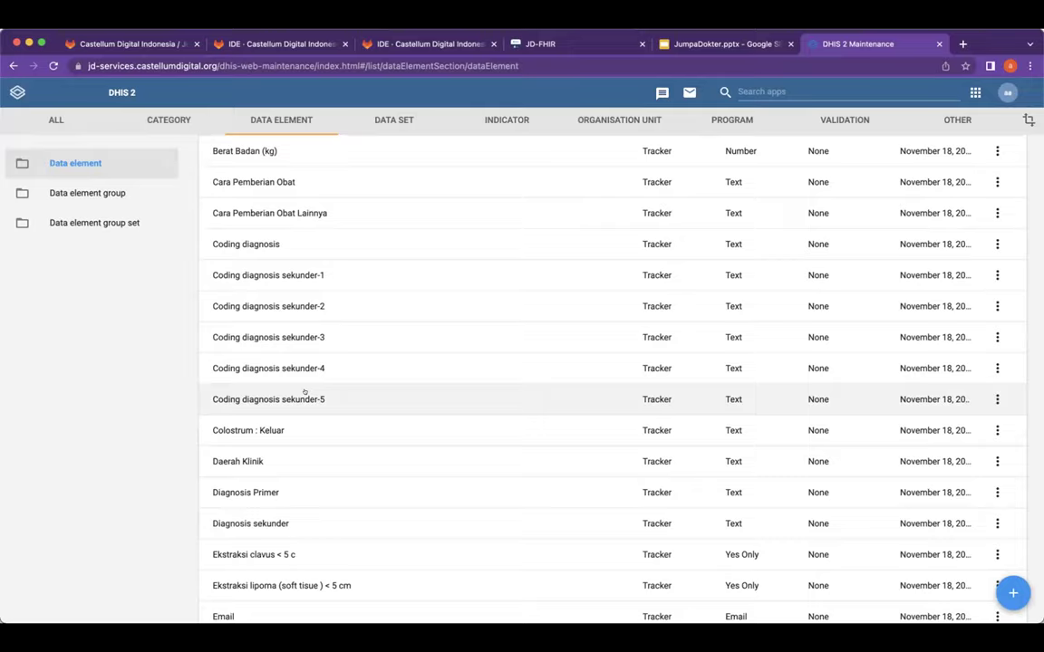
pyautogui.scroll(4, 304, 393)
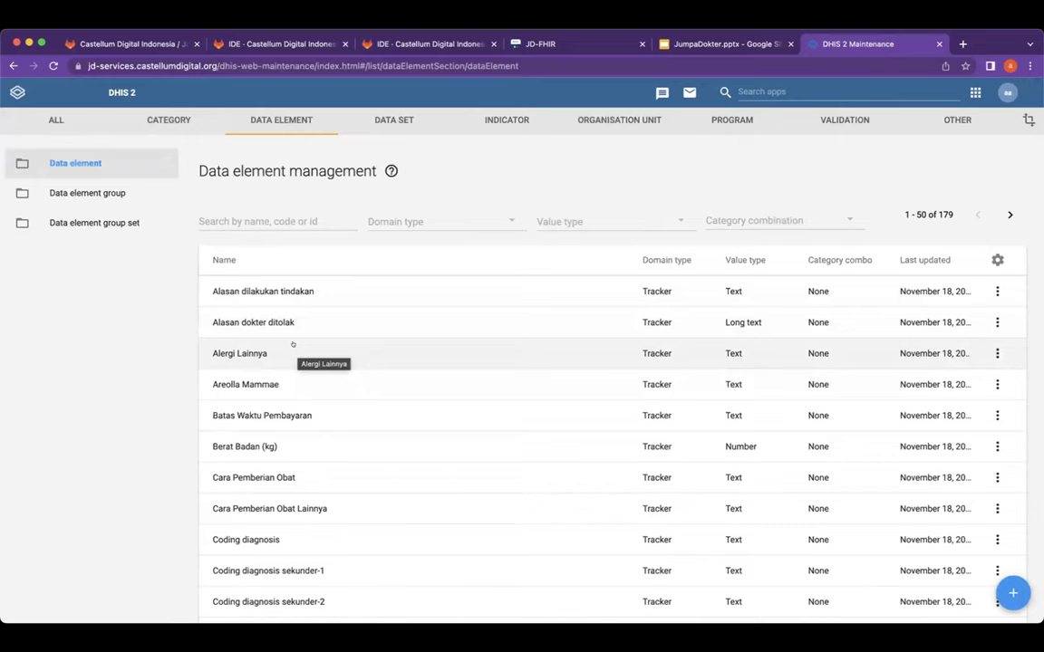
# - Browse down the data elements, e.g. Alasan dilakukan tindakan and Berat Badan (kg), then back up
pyautogui.scroll(-2, 293, 344)
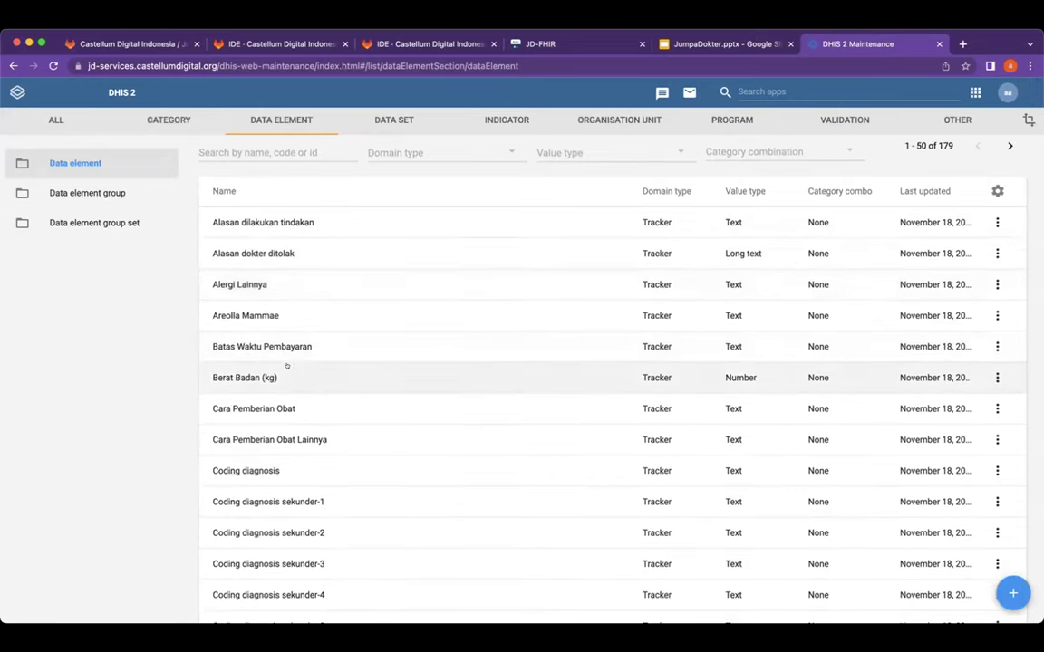
pyautogui.scroll(-10, 286, 365)
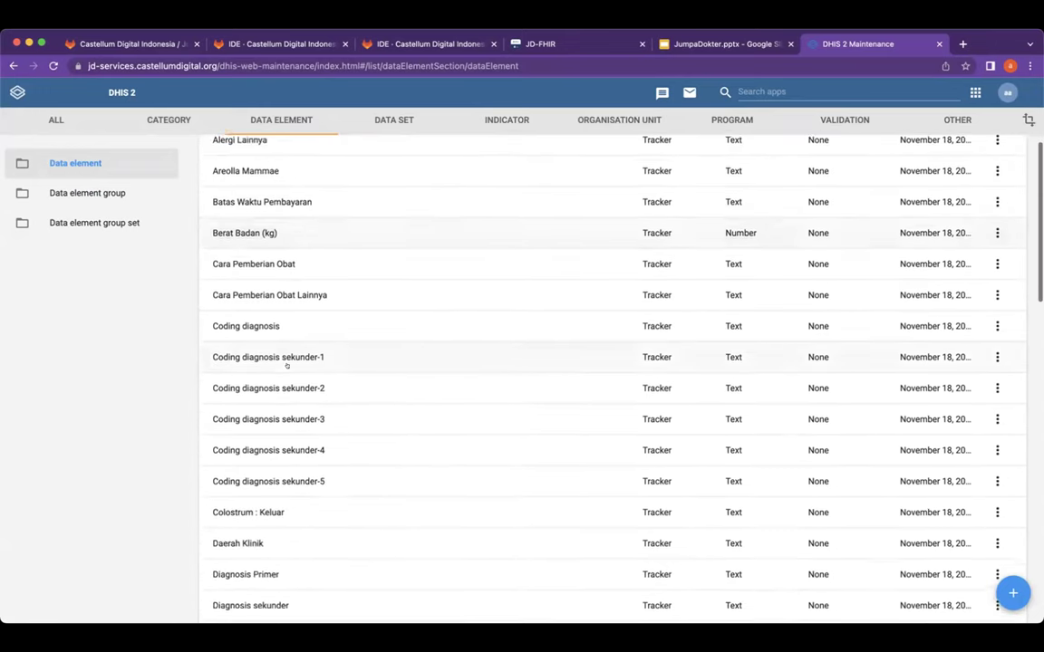
pyautogui.scroll(-6, 286, 366)
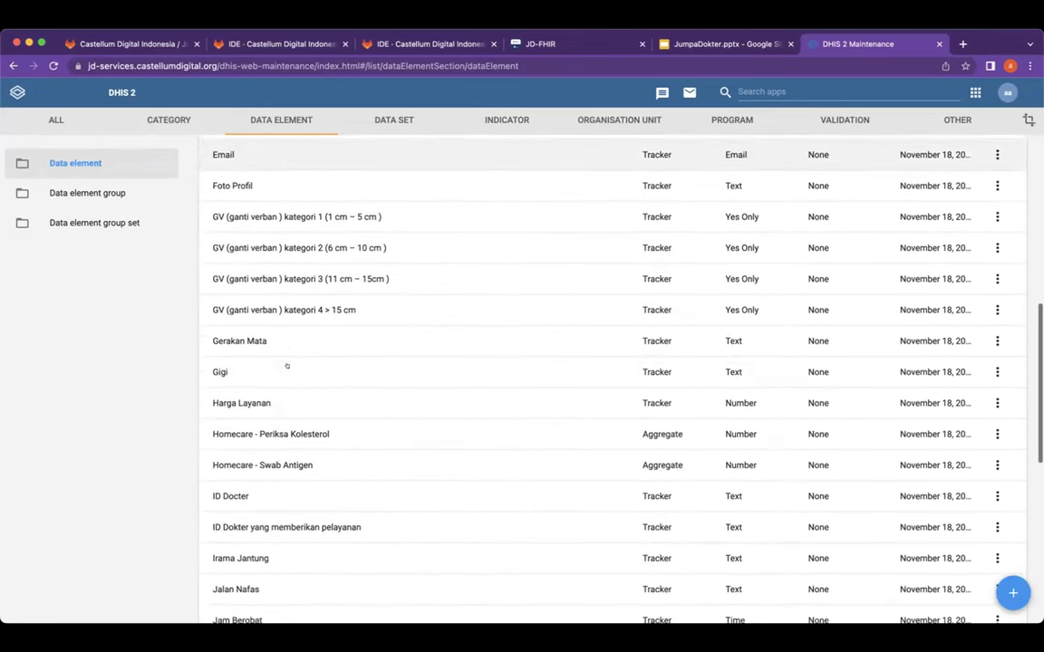
pyautogui.scroll(-6, 286, 366)
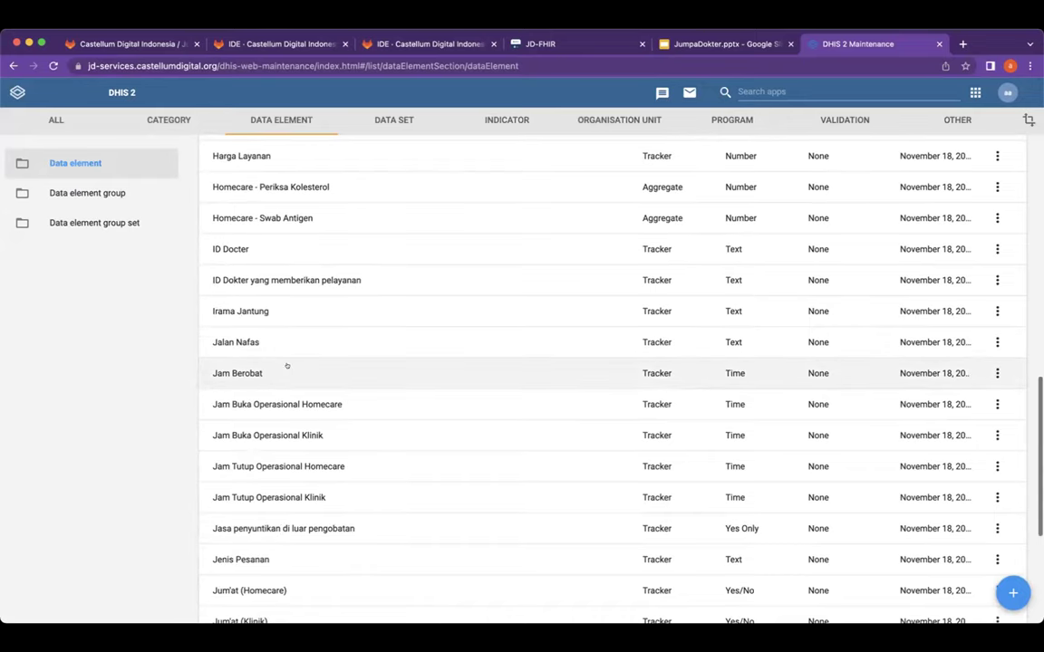
pyautogui.scroll(-7, 286, 366)
pyautogui.scroll(16, 286, 365)
pyautogui.scroll(15, 286, 365)
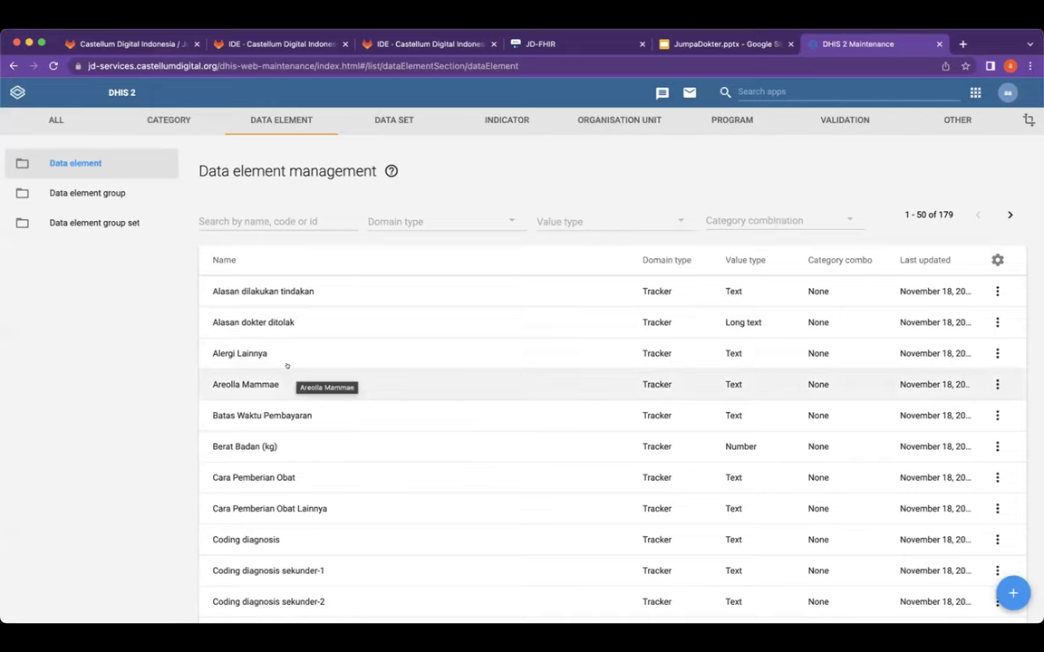
pyautogui.click(593, 119)
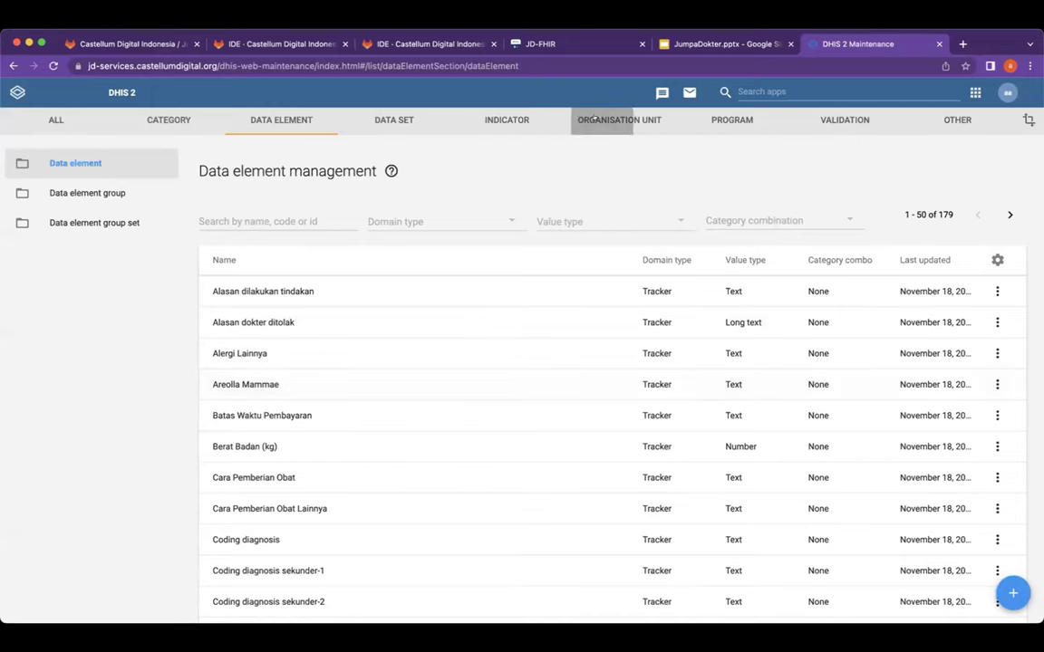
# - Open the organisation unit list, view Daerah Temporer's details, then expand Kabupaten Lombok Timur
pyautogui.click(242, 166)
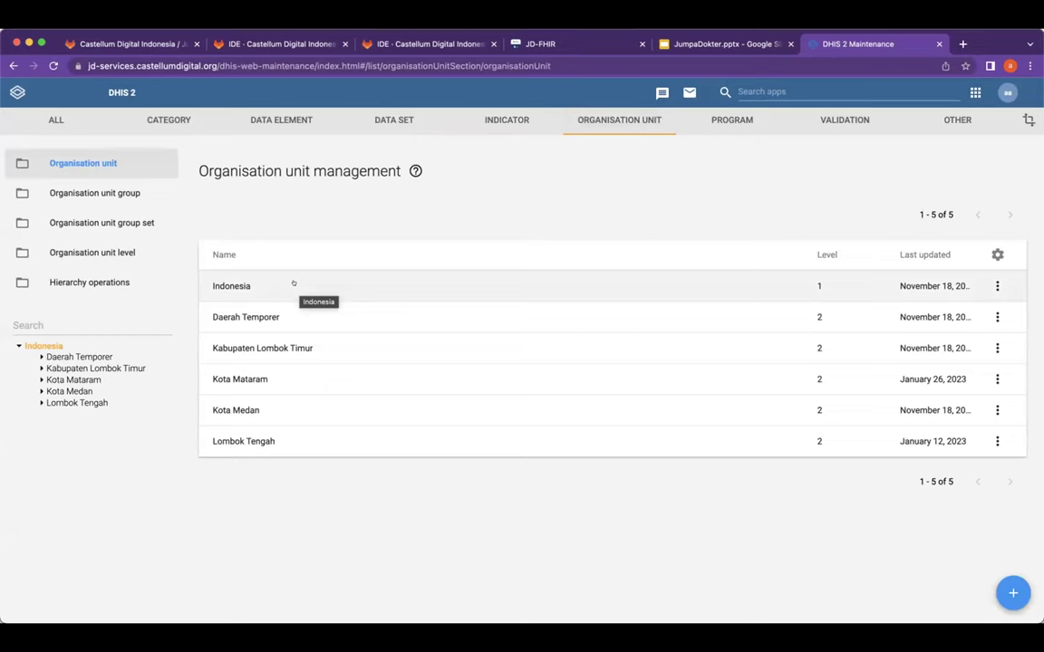
pyautogui.click(277, 320)
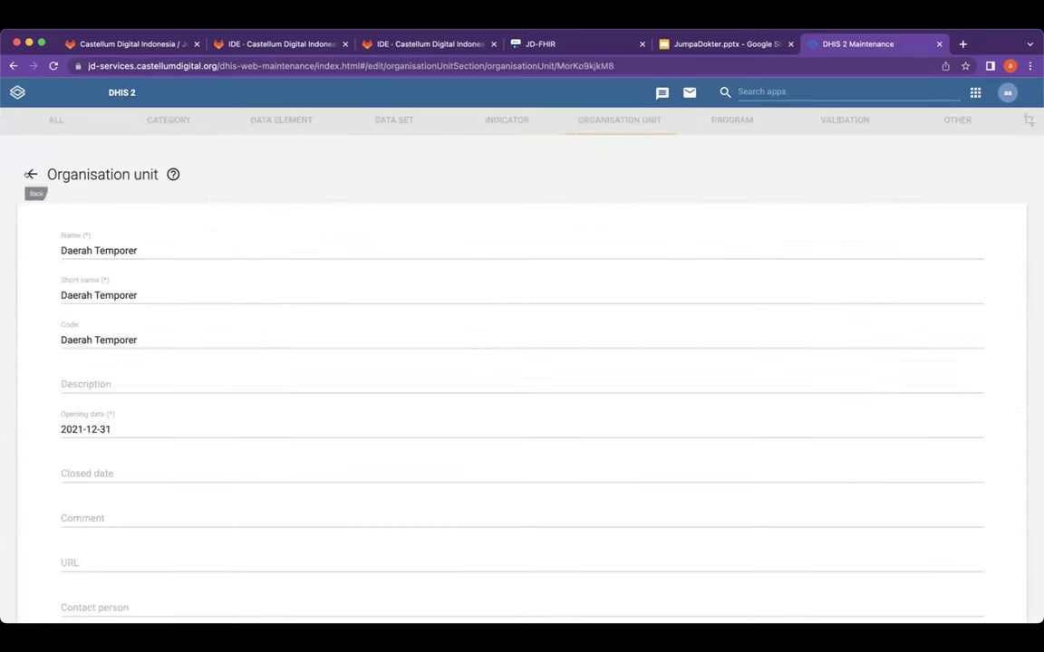
pyautogui.click(31, 174)
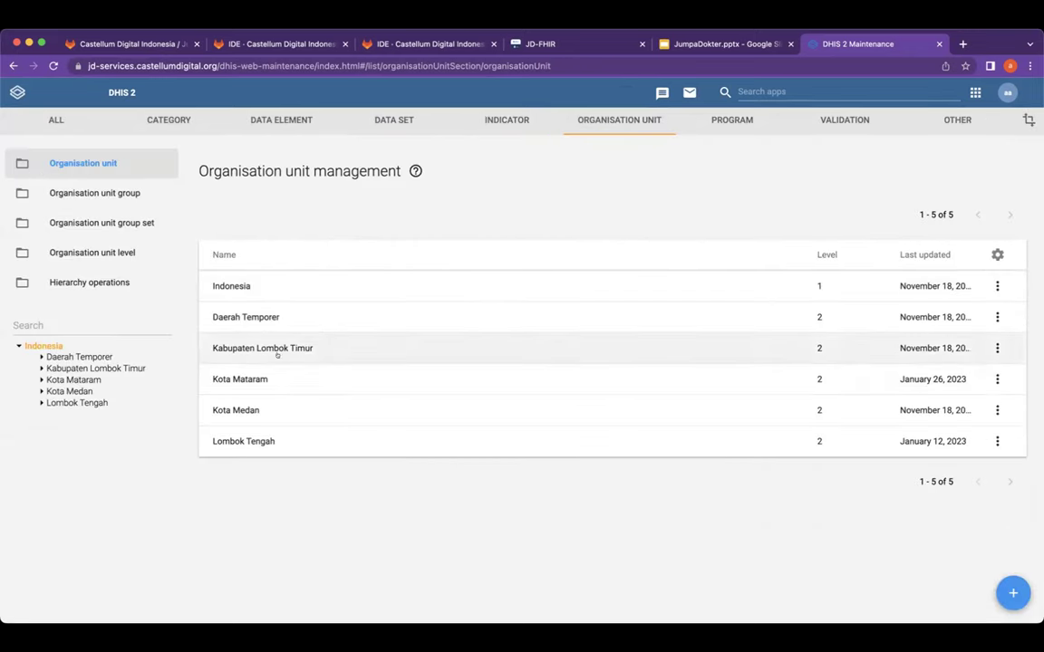
pyautogui.click(40, 368)
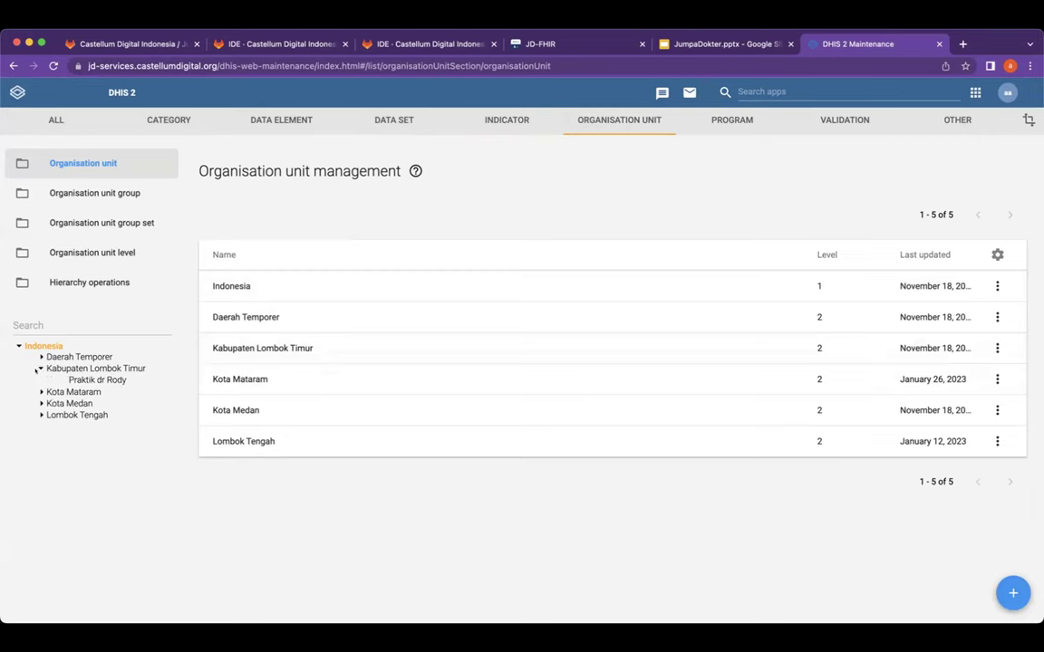